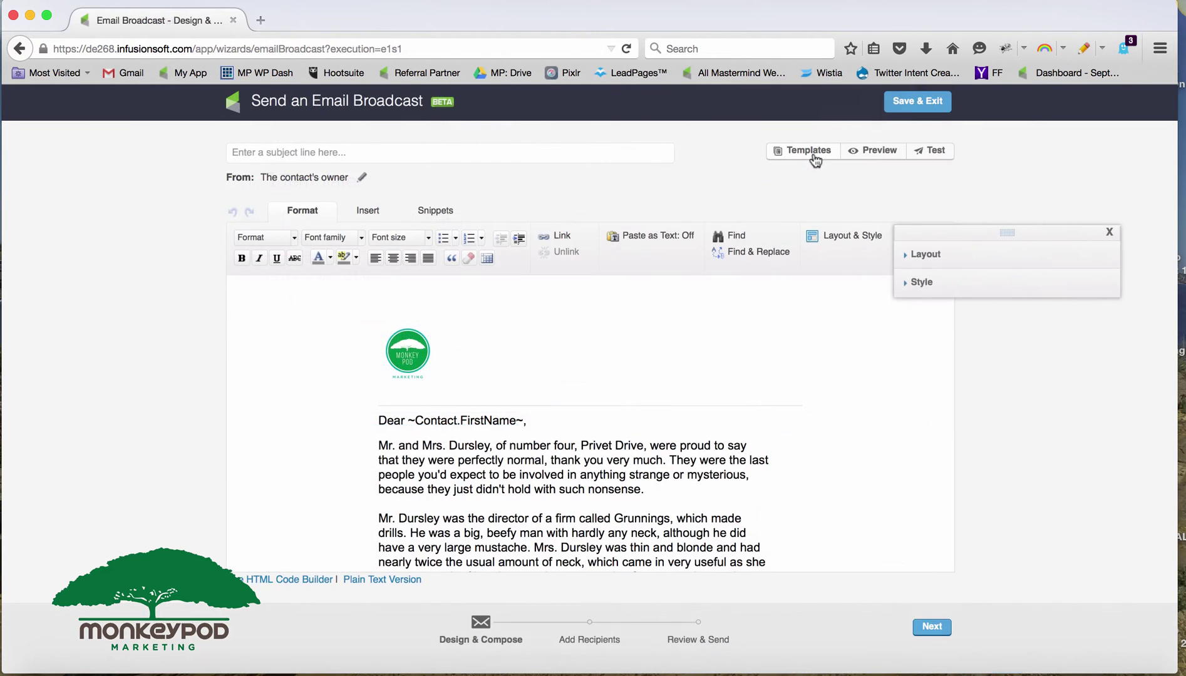
# Find the 'Test' email template and apply it to the broadcast.
pyautogui.click(776, 152)
pyautogui.click(499, 202)
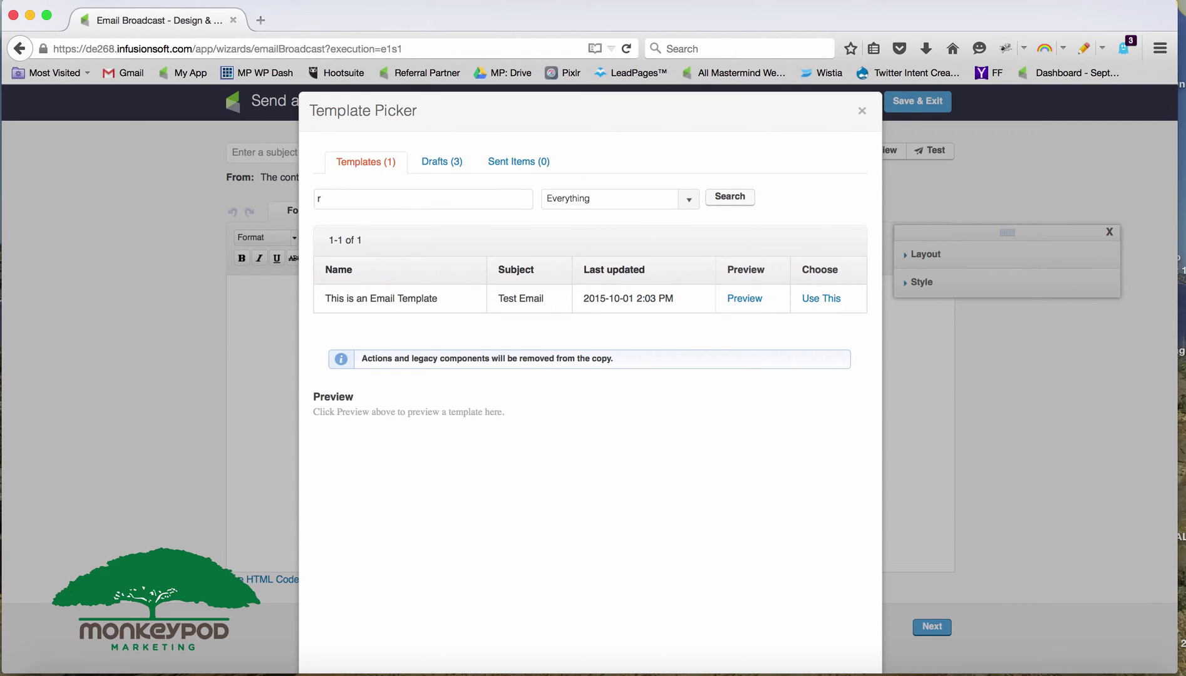
pyautogui.write('Test')
pyautogui.click(821, 299)
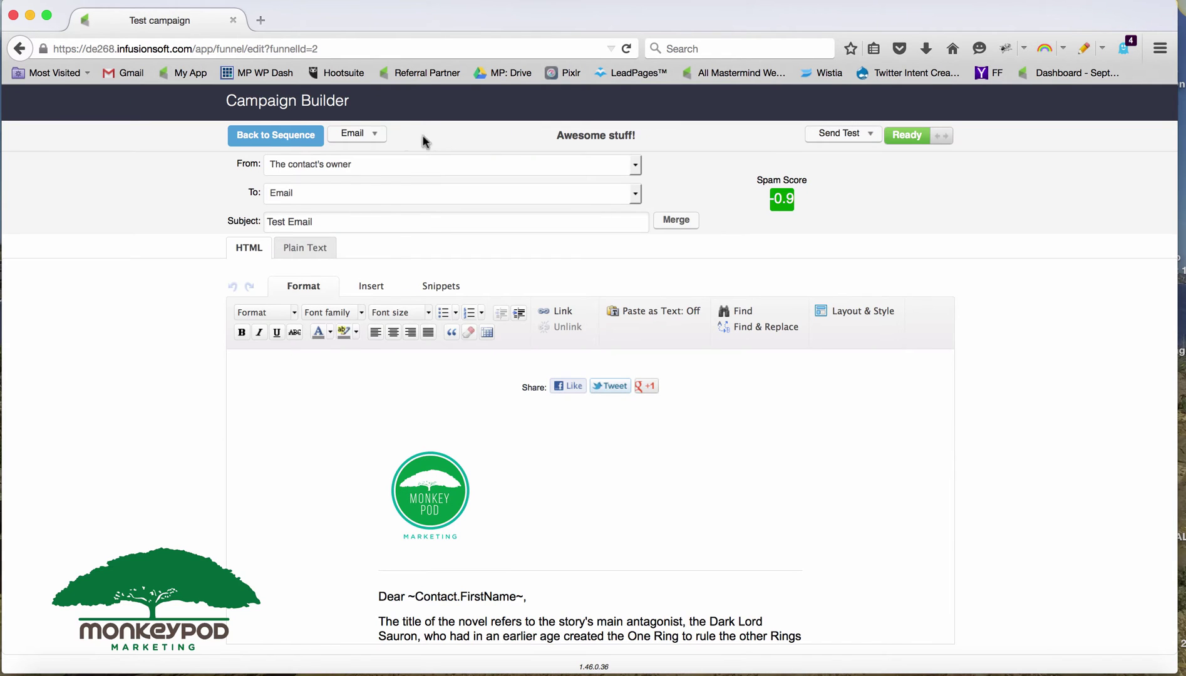
# Bring up the list of email templates for the campaign email.
pyautogui.click(374, 133)
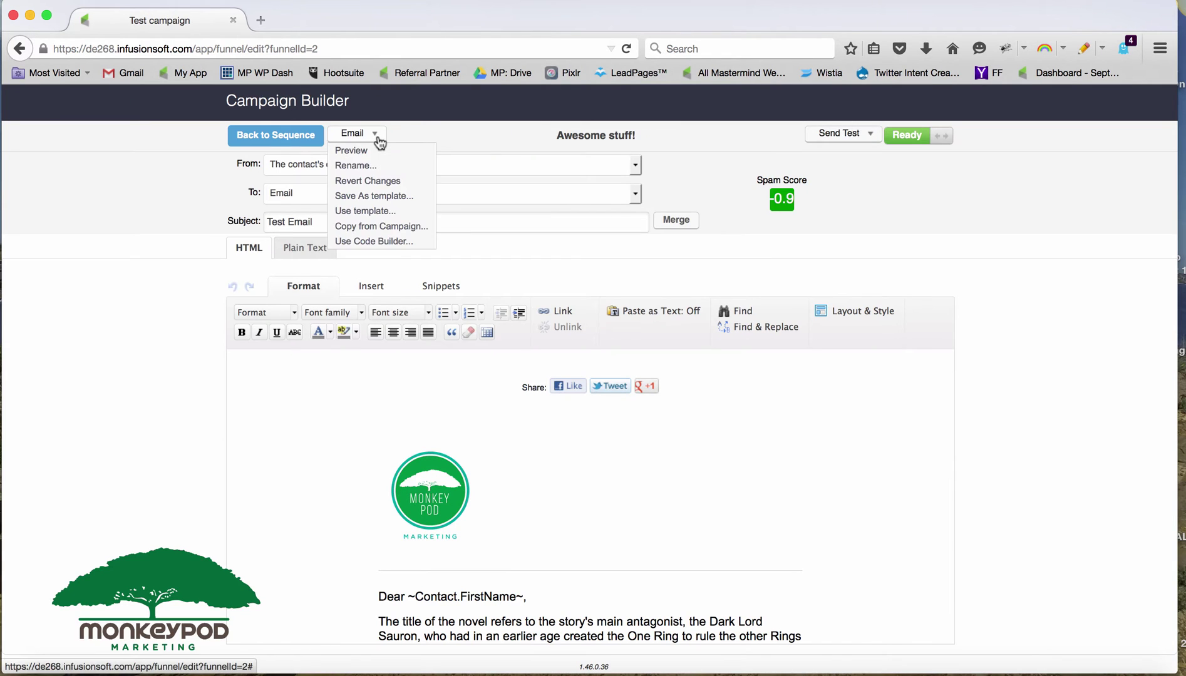
pyautogui.click(380, 210)
pyautogui.click(391, 241)
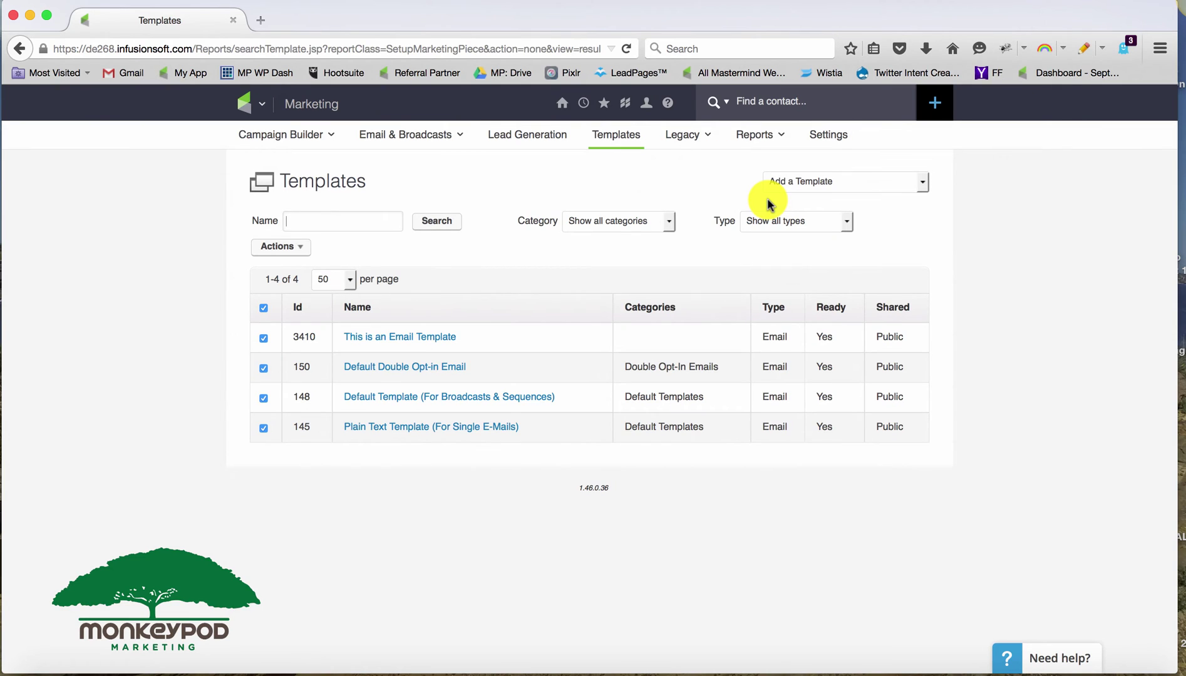
# Create a new Note template from the Add a Template dropdown.
pyautogui.click(806, 183)
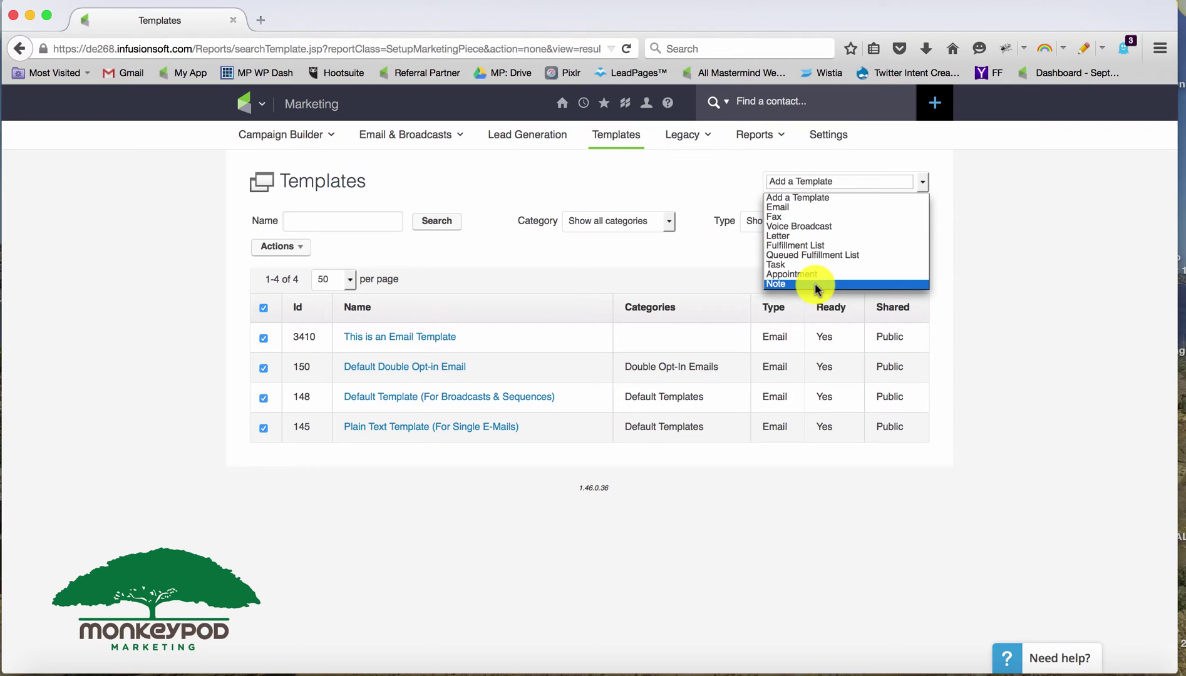
pyautogui.click(815, 285)
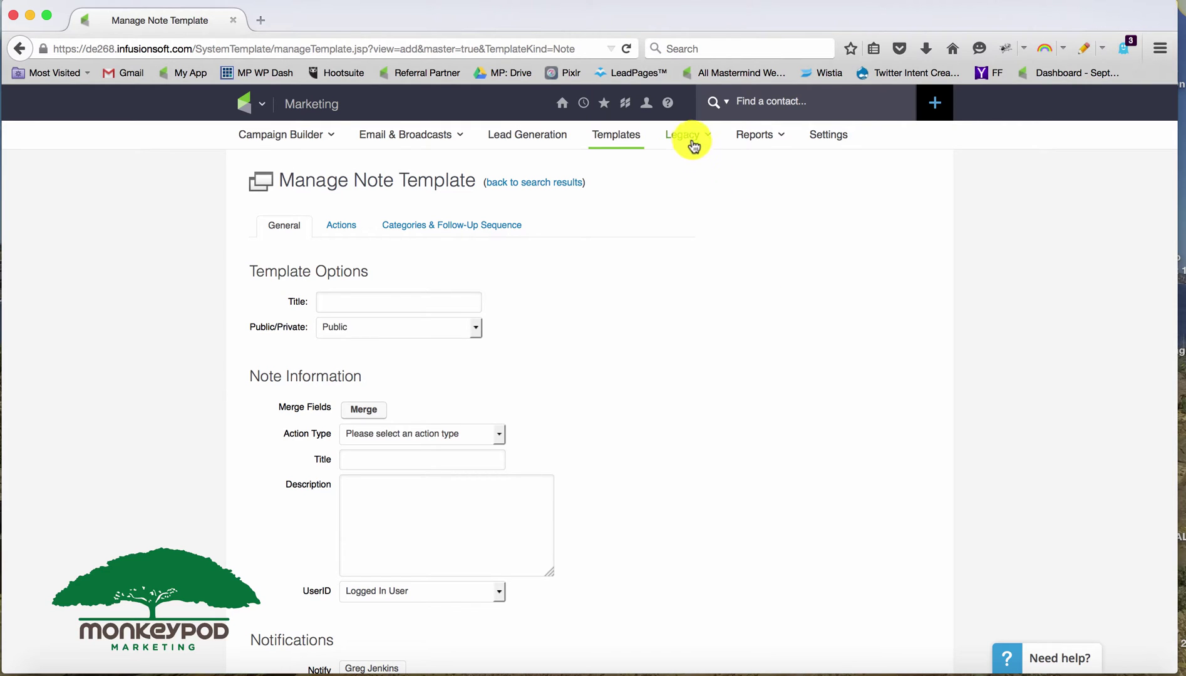
pyautogui.moveTo(689, 139)
# Title the template 'Test Note'.
pyautogui.click(402, 297)
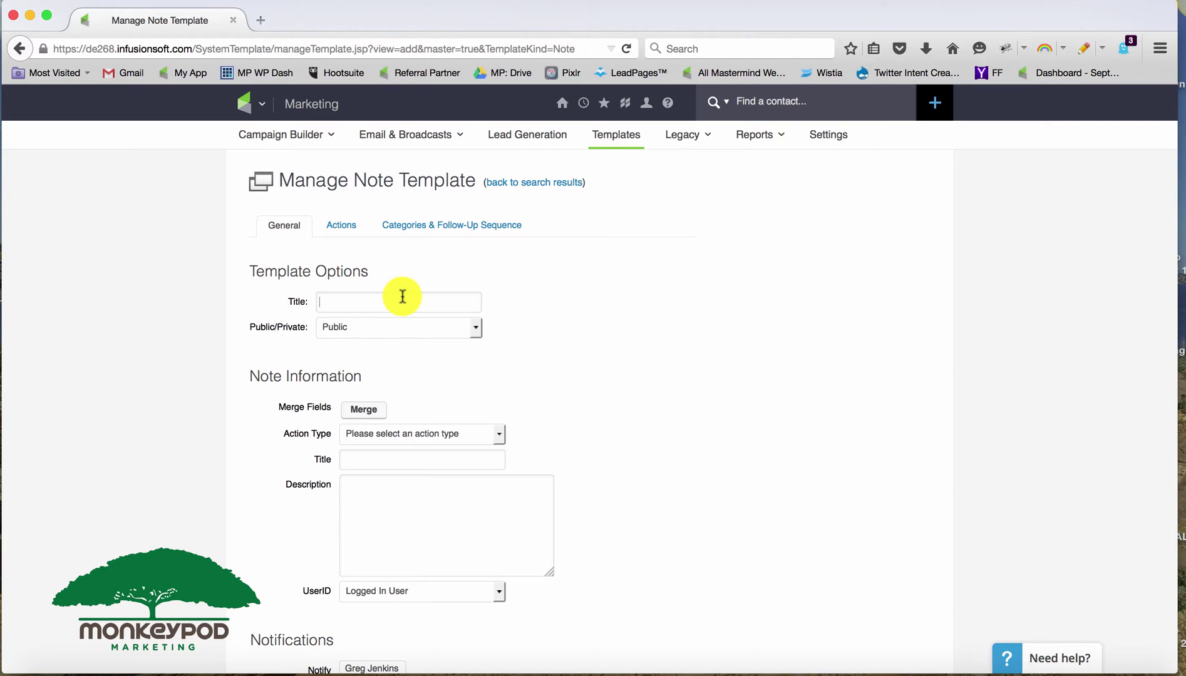
pyautogui.write('Test Note')
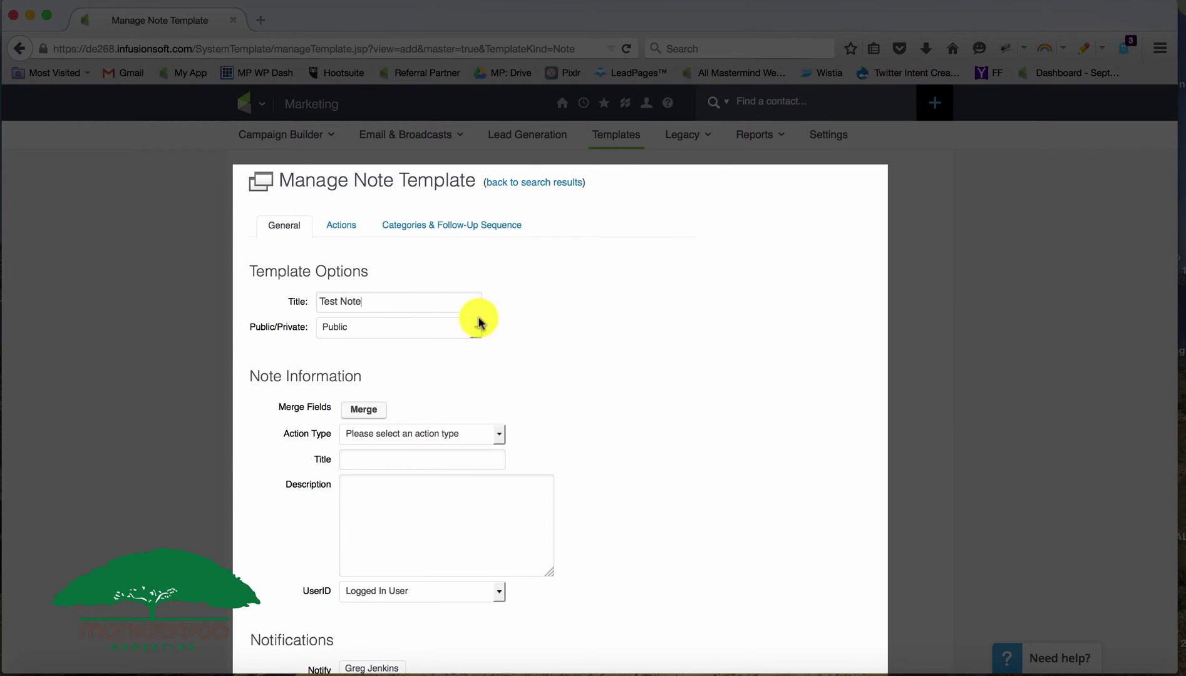
pyautogui.scroll(-2, 550, 334)
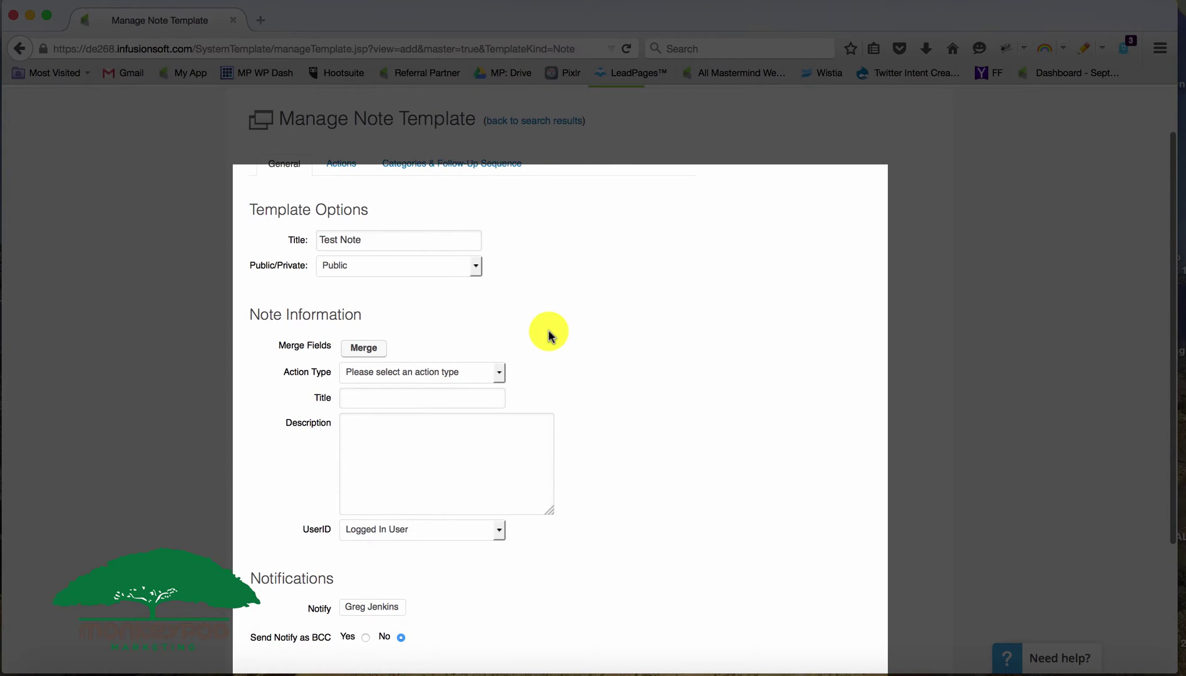
pyautogui.scroll(-2, 549, 334)
# Make it a Call note titled 'LVM 1' with description 'We left them the first voicemail.'.
pyautogui.click(482, 288)
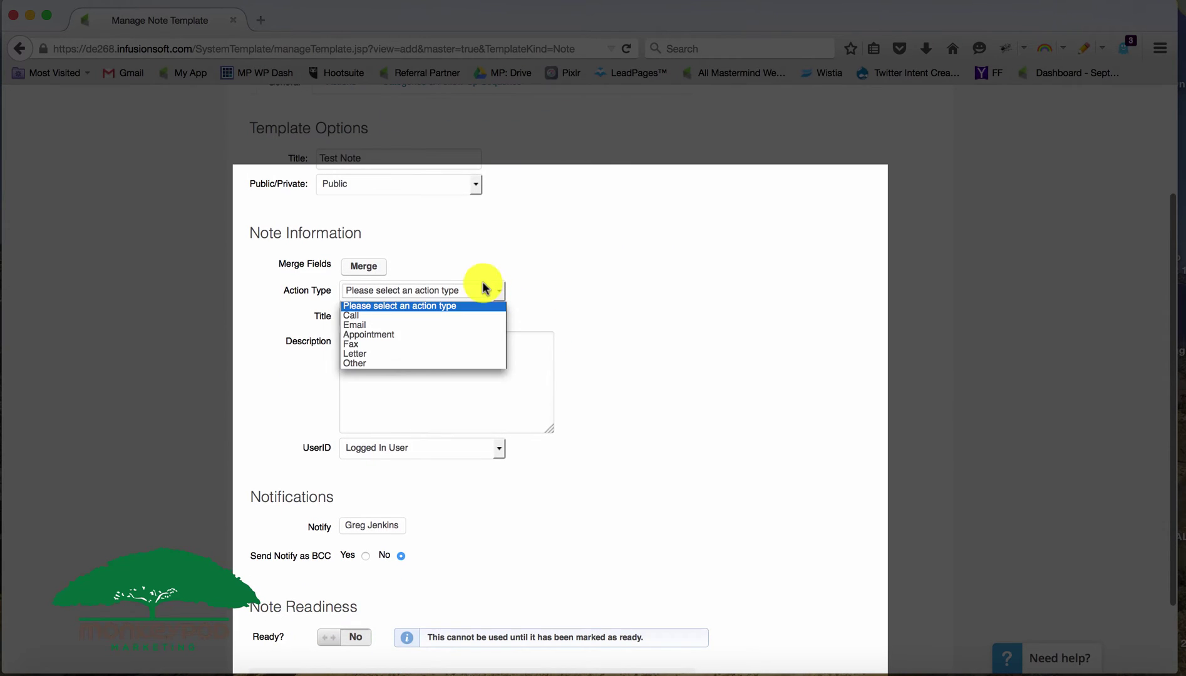
pyautogui.click(459, 316)
pyautogui.click(456, 320)
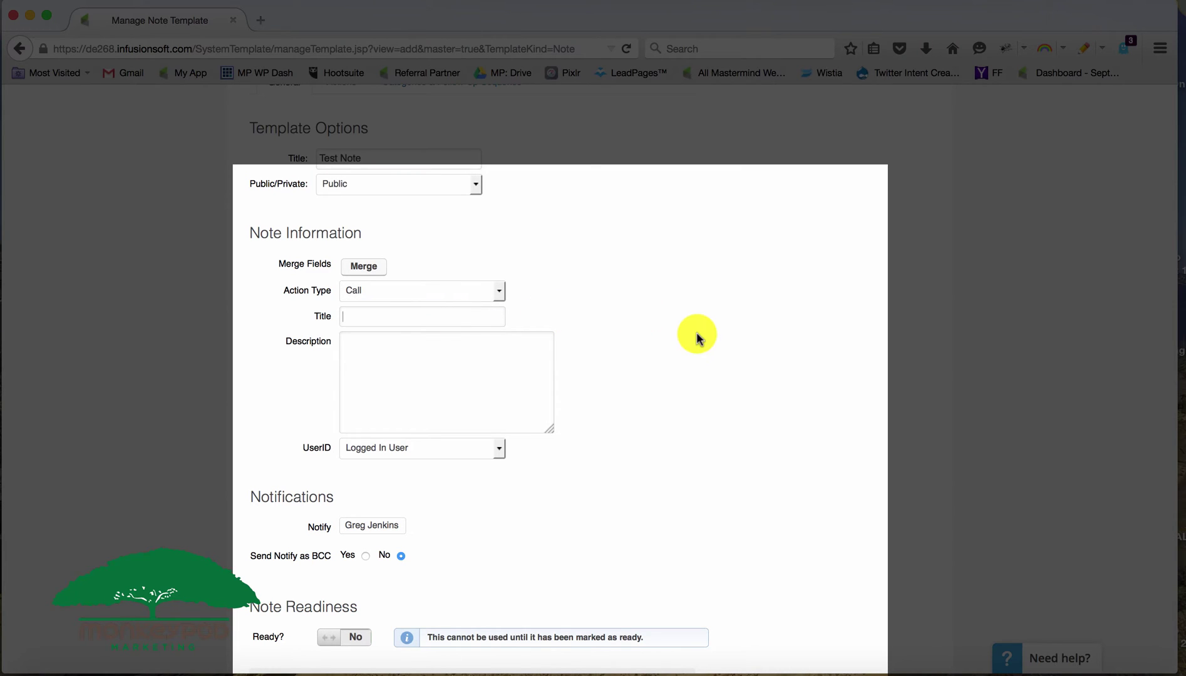
pyautogui.write('LVM 1')
pyautogui.click(424, 414)
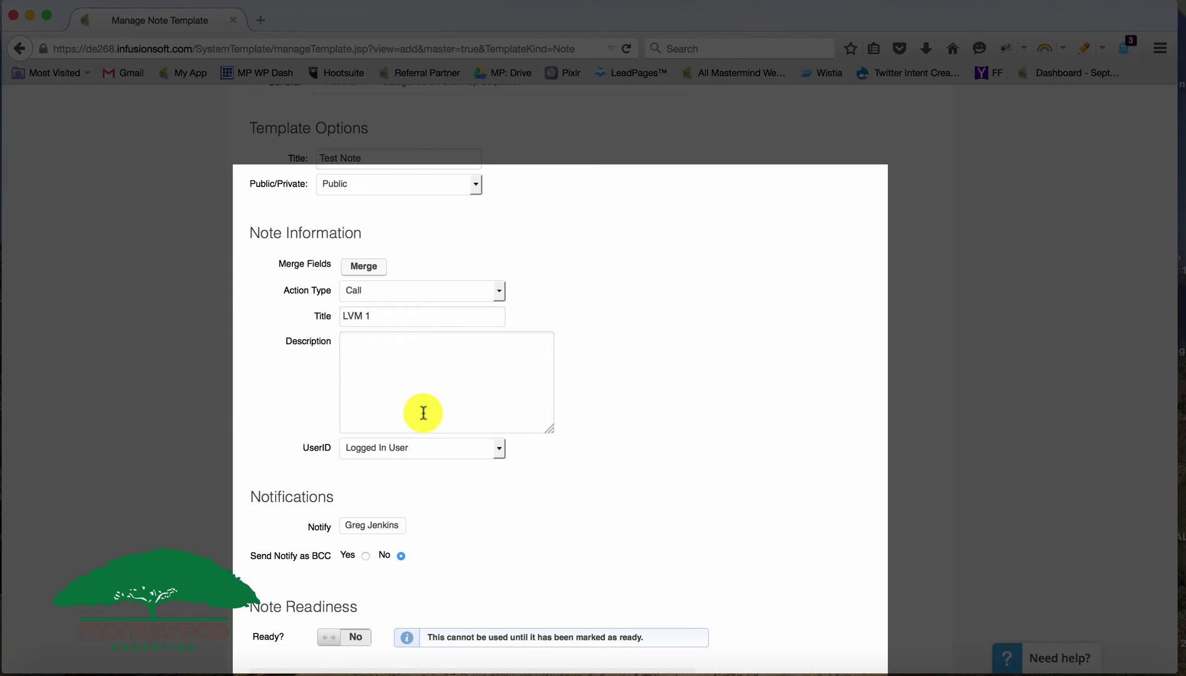
pyautogui.write('We left them ')
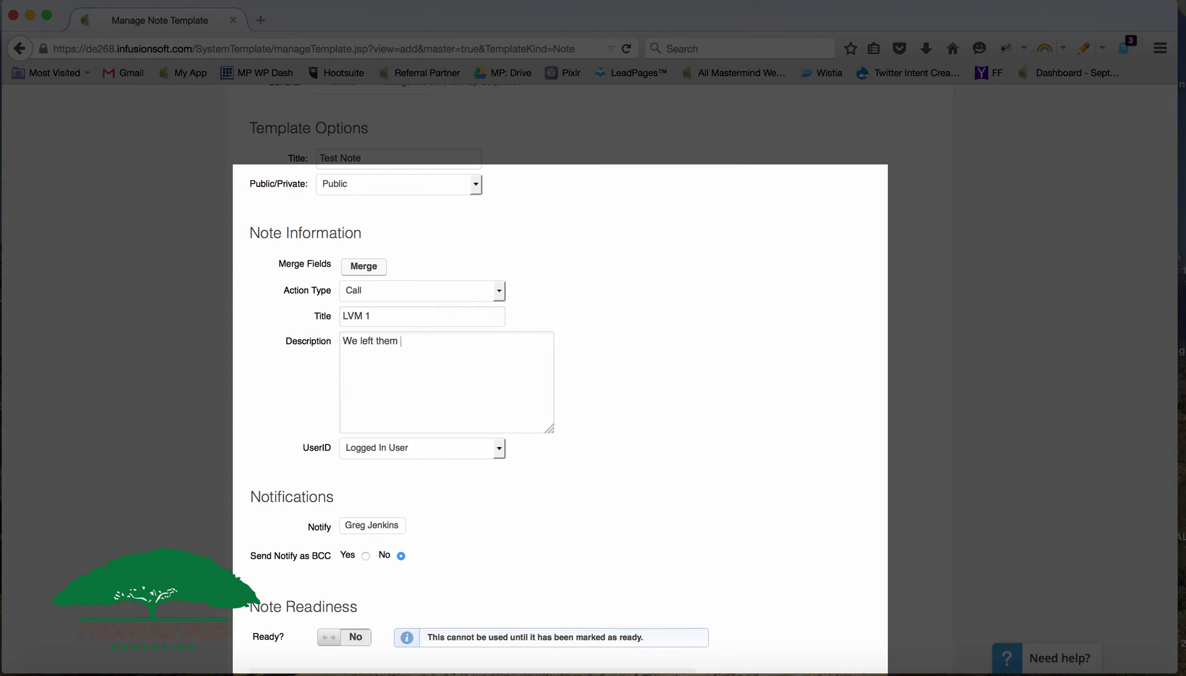
pyautogui.write('the first voicemail.')
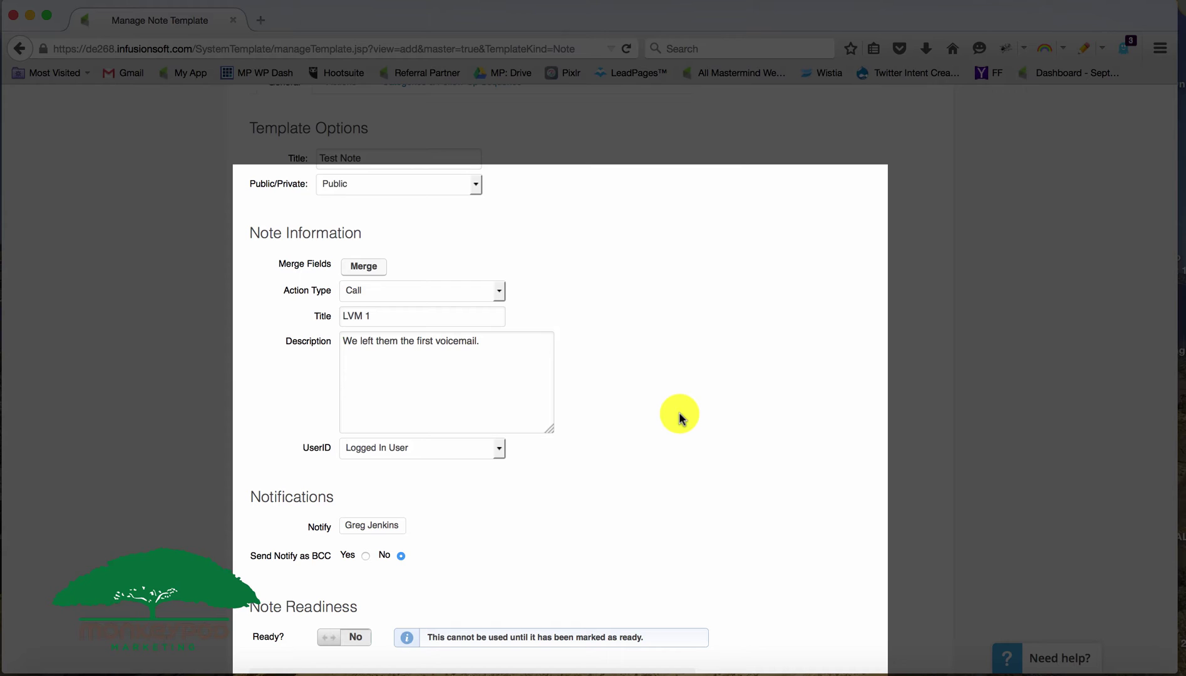
pyautogui.scroll(-3, 679, 416)
# Assign the note to a specific user and clear the notify recipient selection.
pyautogui.click(501, 366)
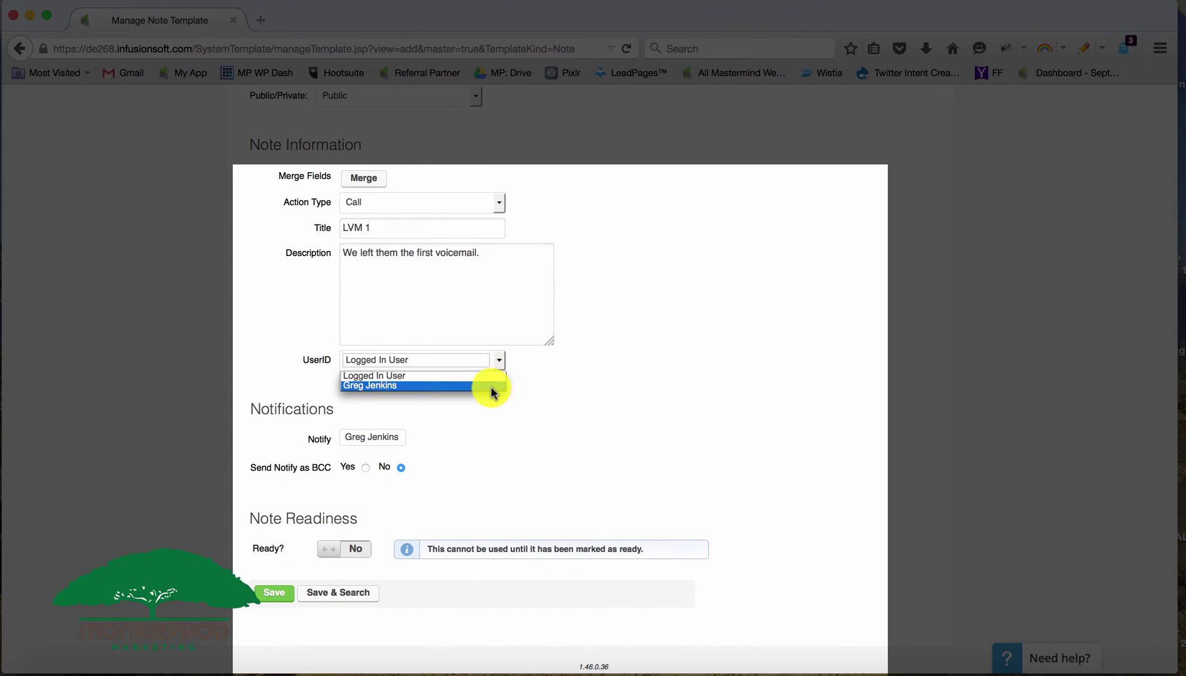
pyautogui.click(486, 386)
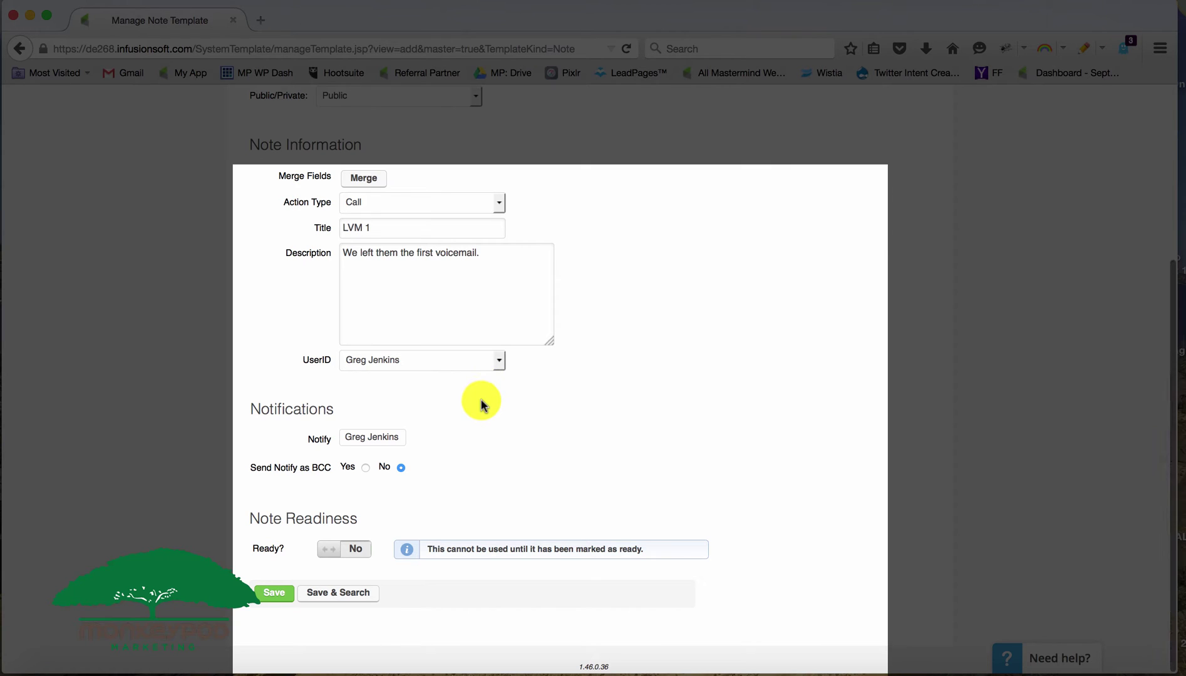
pyautogui.tripleClick(365, 440)
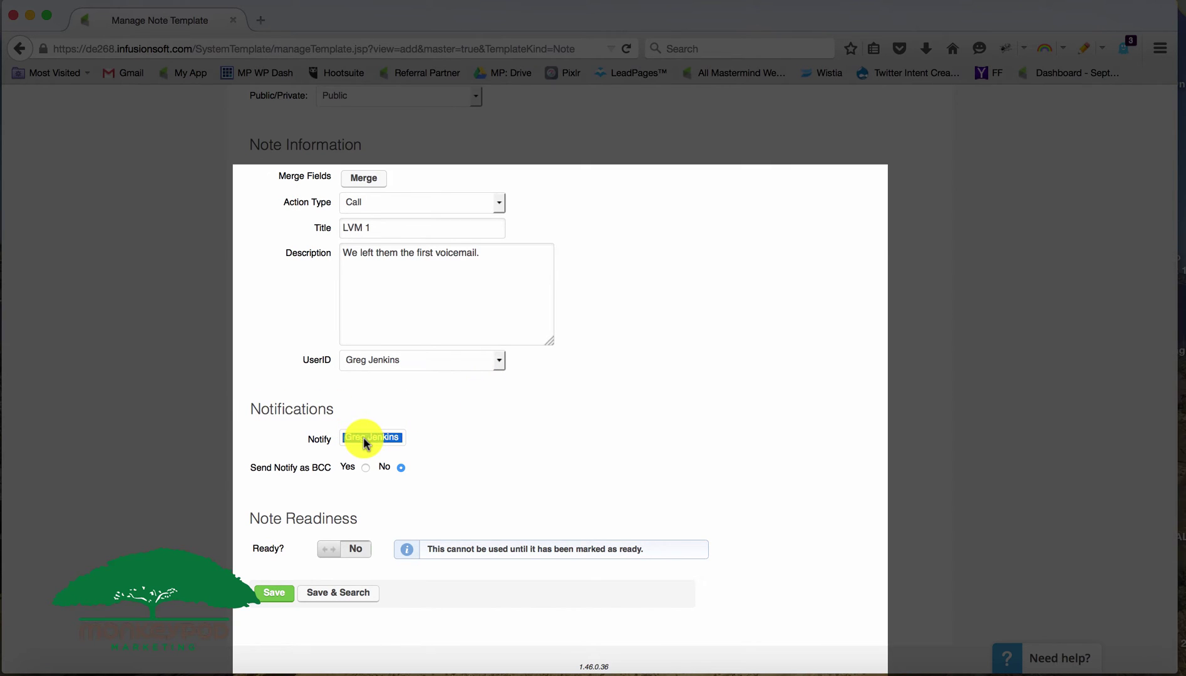
pyautogui.click(481, 443)
pyautogui.tripleClick(392, 445)
pyautogui.click(436, 454)
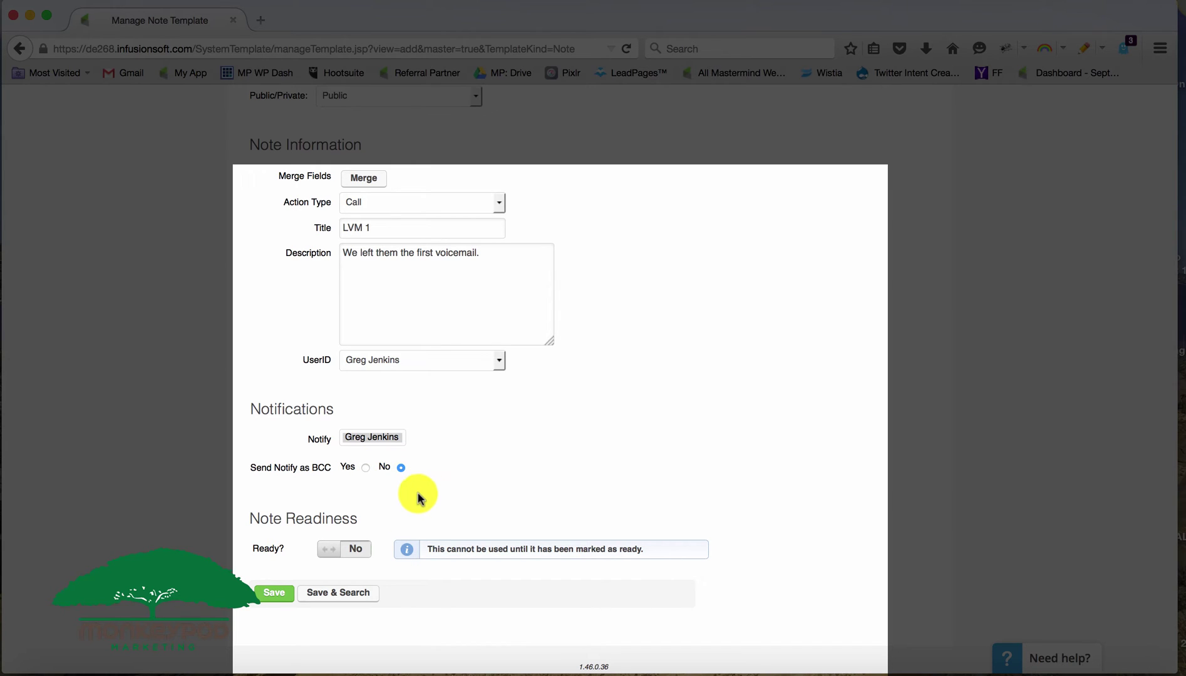
# Set Ready? to Yes and save the Test Note template.
pyautogui.click(339, 549)
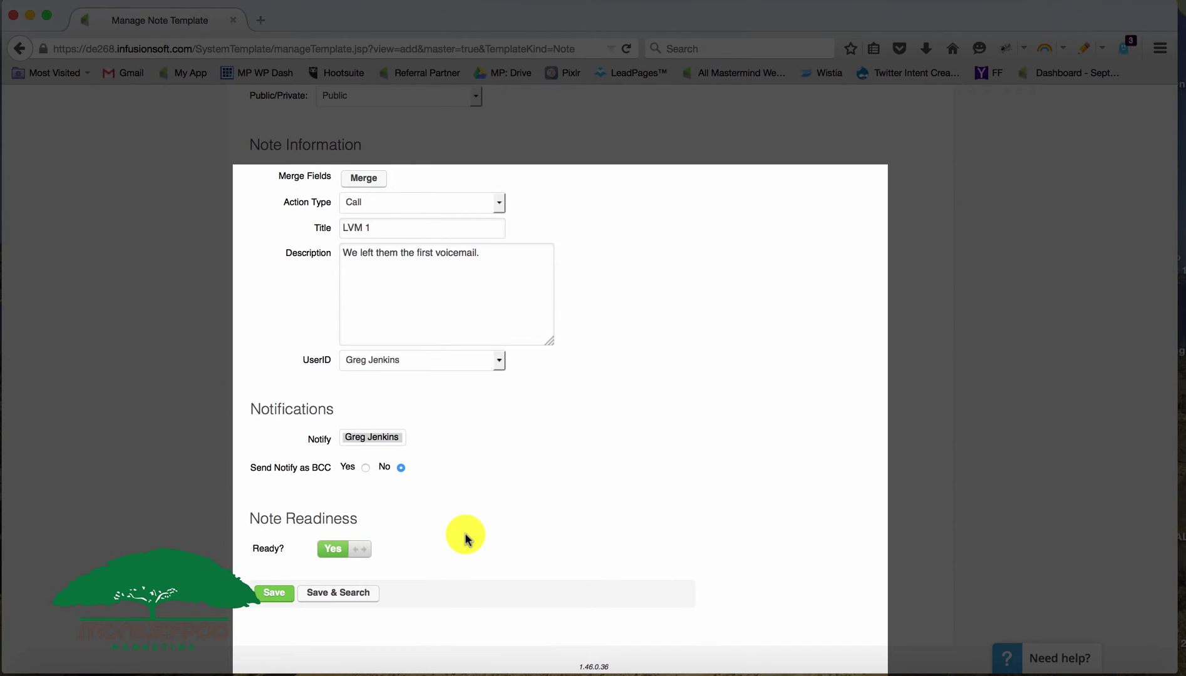
pyautogui.scroll(3, 464, 533)
pyautogui.scroll(-3, 464, 533)
pyautogui.click(274, 598)
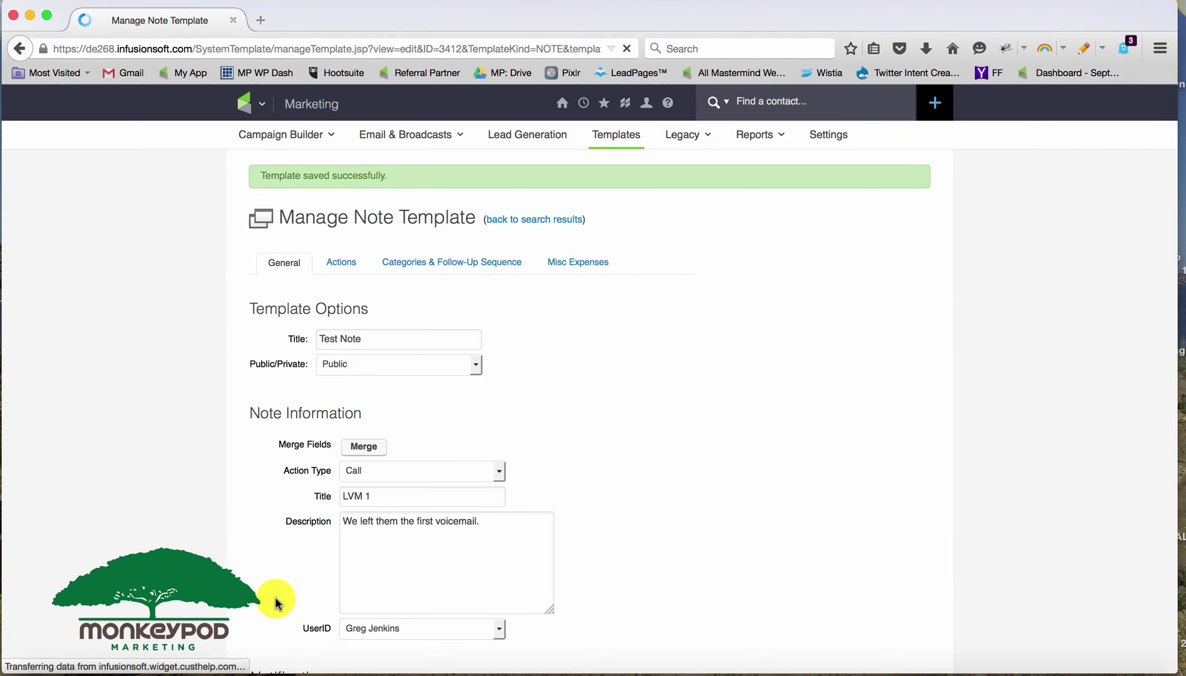
# Open the recent contact and add the Test Note template, creating an 'LVM 1' note.
pyautogui.click(583, 103)
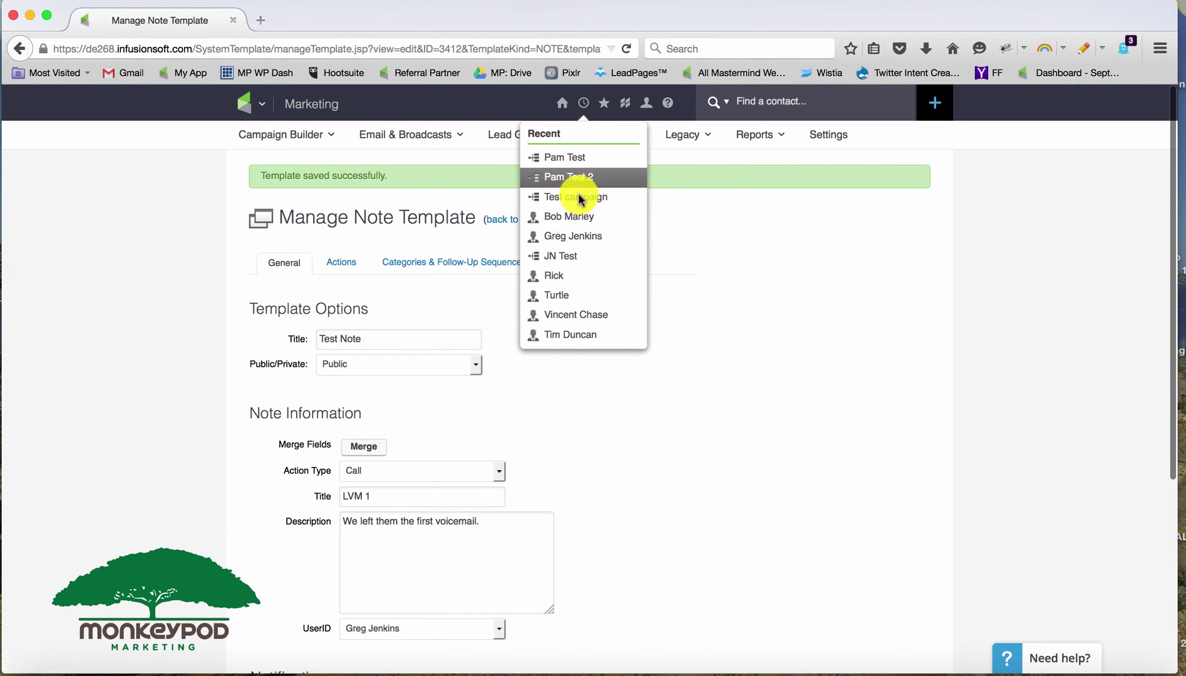
pyautogui.click(577, 240)
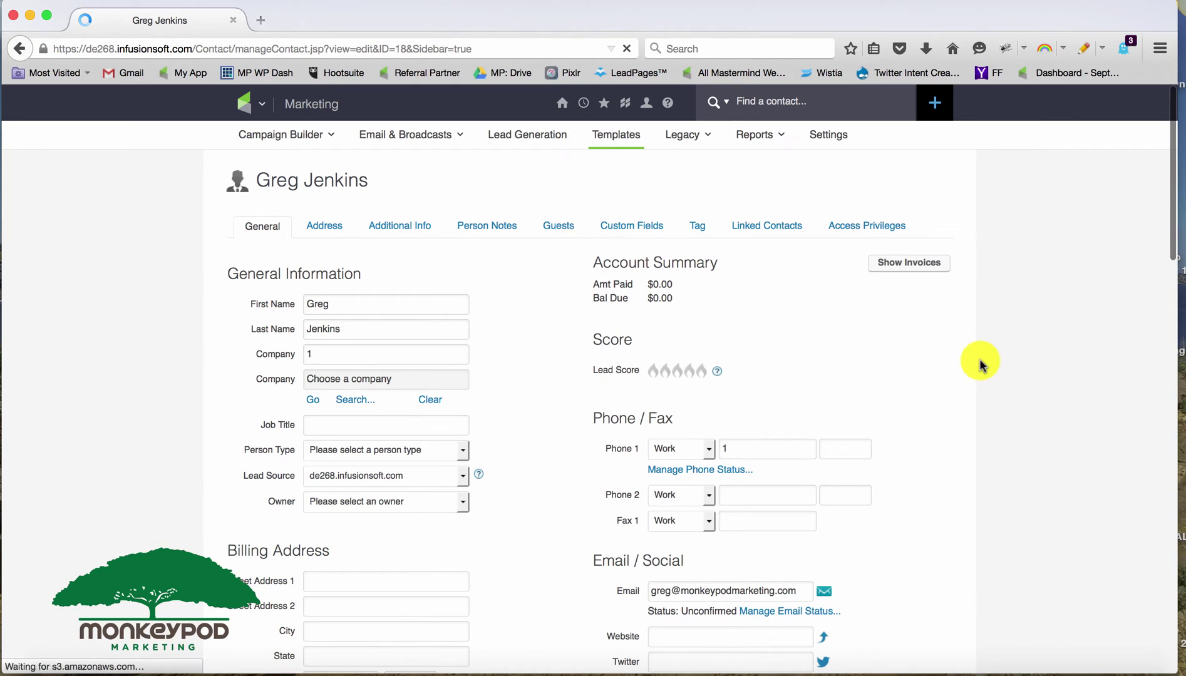
pyautogui.scroll(-15, 980, 365)
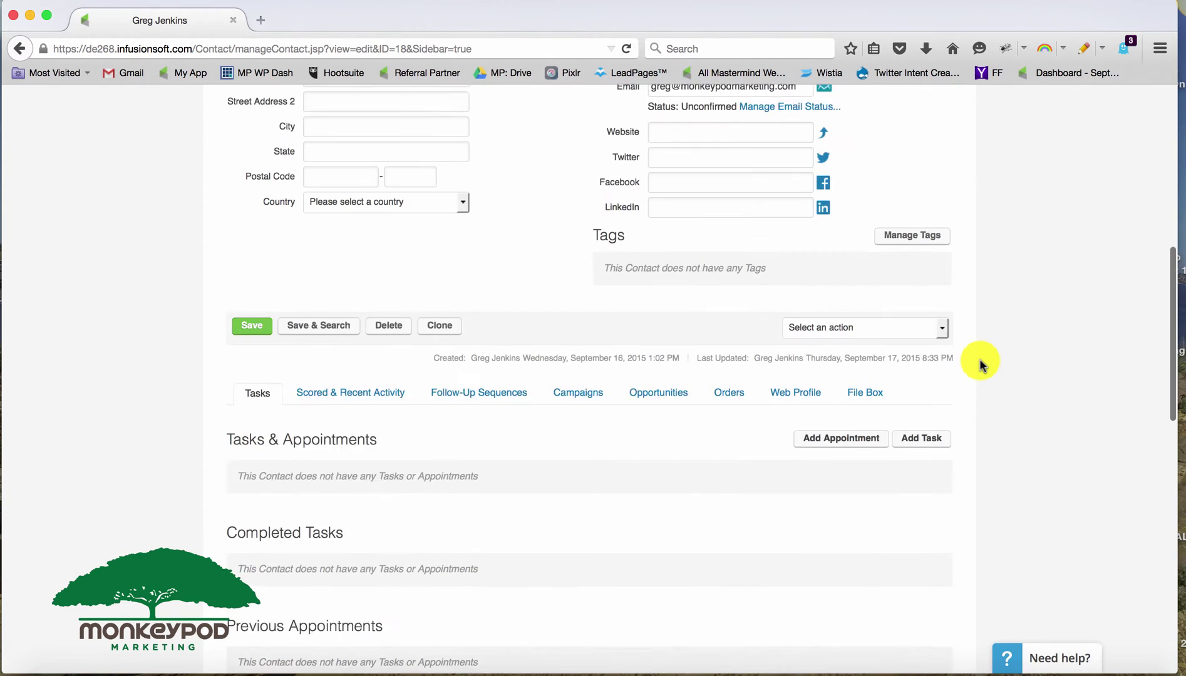
pyautogui.scroll(-3, 980, 365)
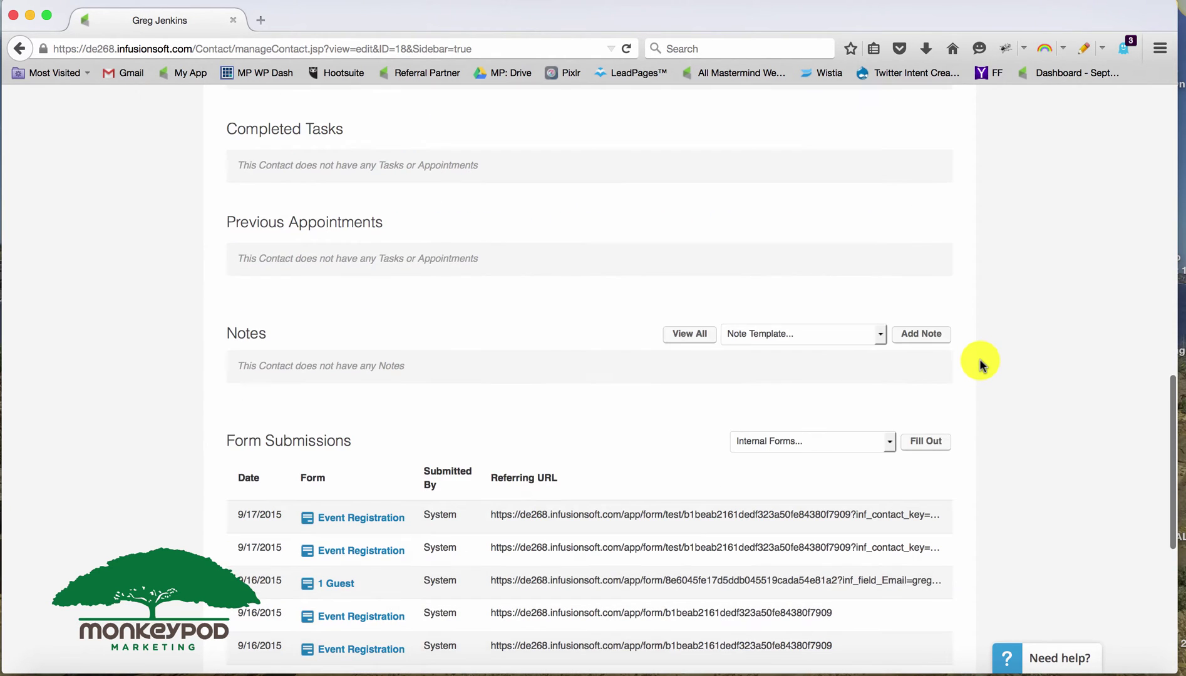
pyautogui.click(856, 334)
pyautogui.click(845, 360)
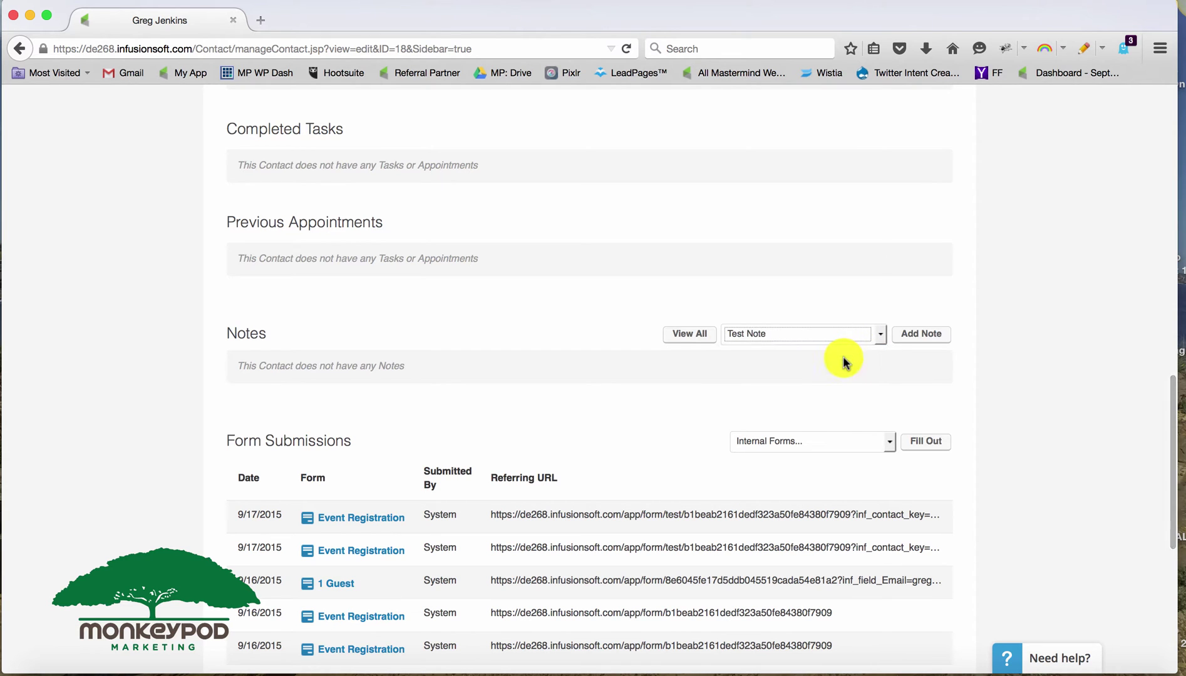
pyautogui.click(916, 336)
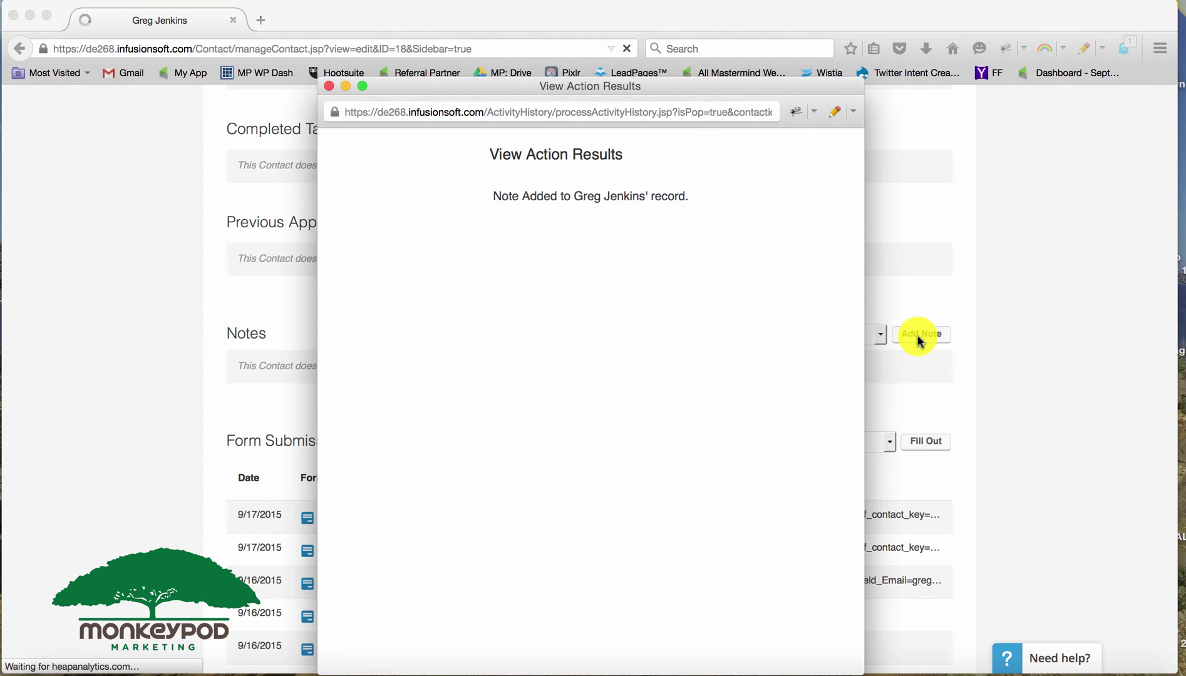
pyautogui.click(330, 86)
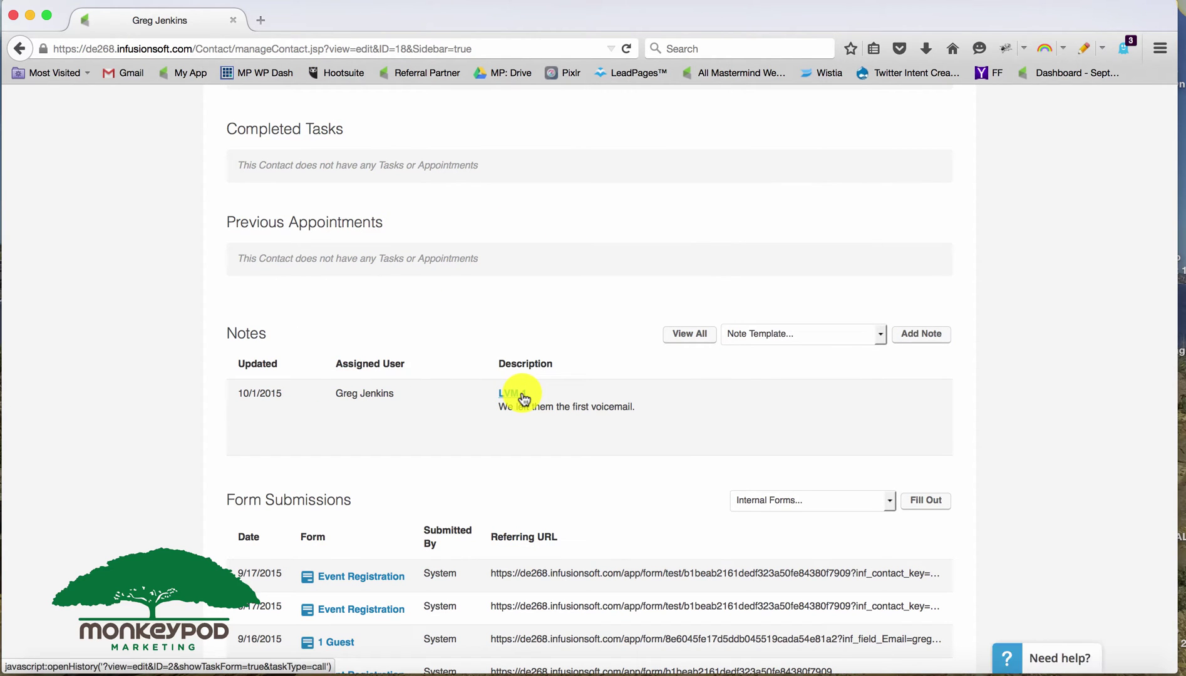
# Fill a new note from the Test Note template, save it, then reopen the template list.
pyautogui.click(917, 338)
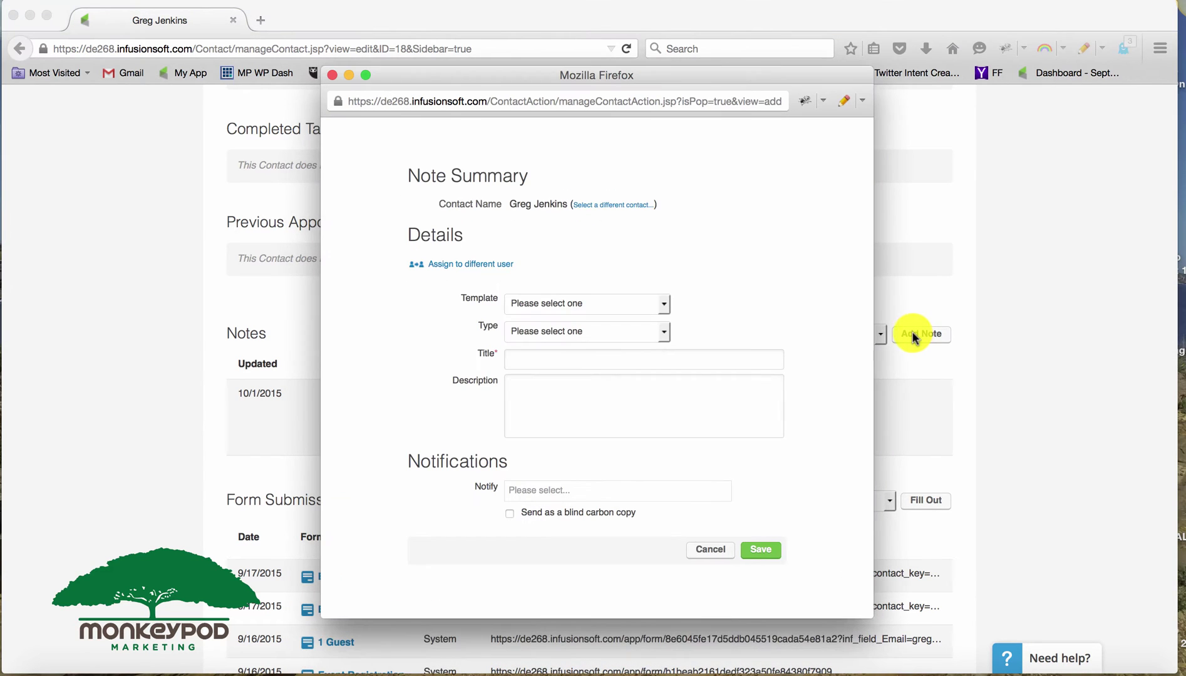
pyautogui.click(645, 303)
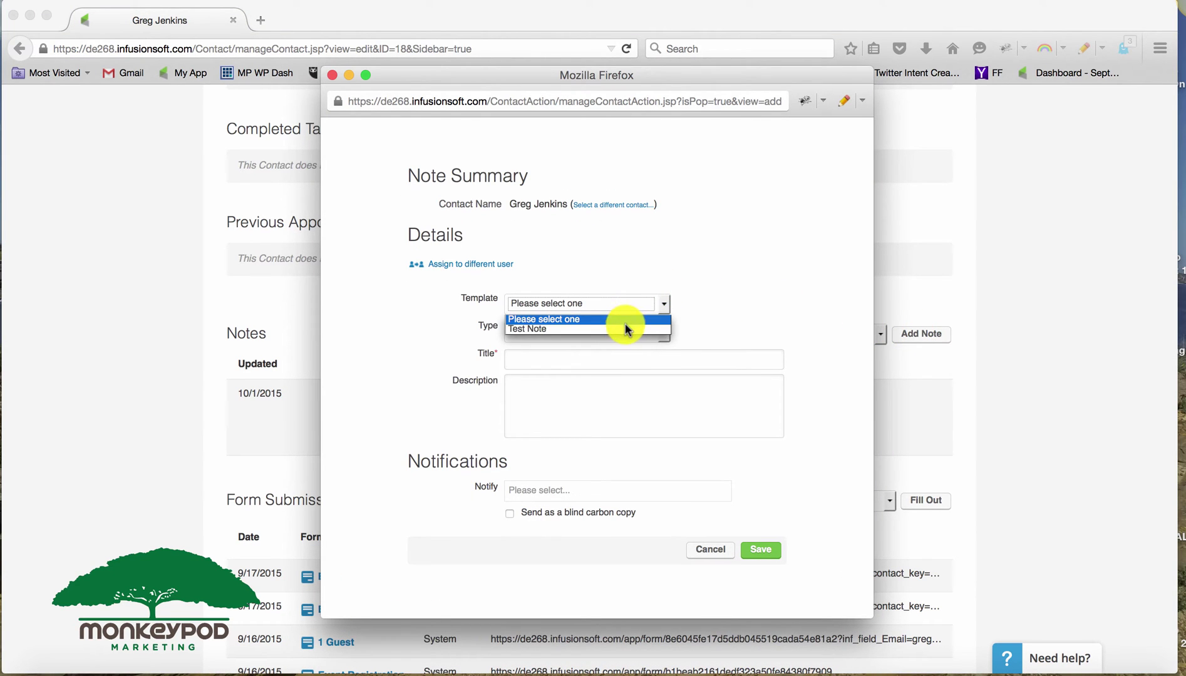
pyautogui.click(626, 329)
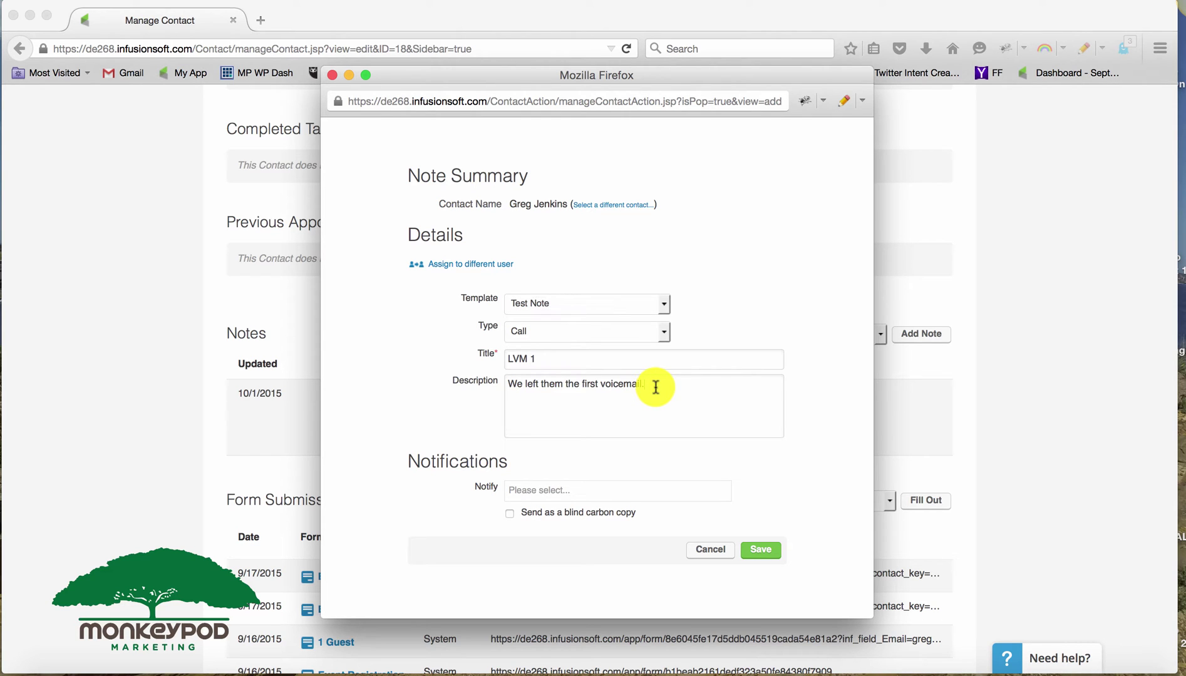
pyautogui.click(714, 555)
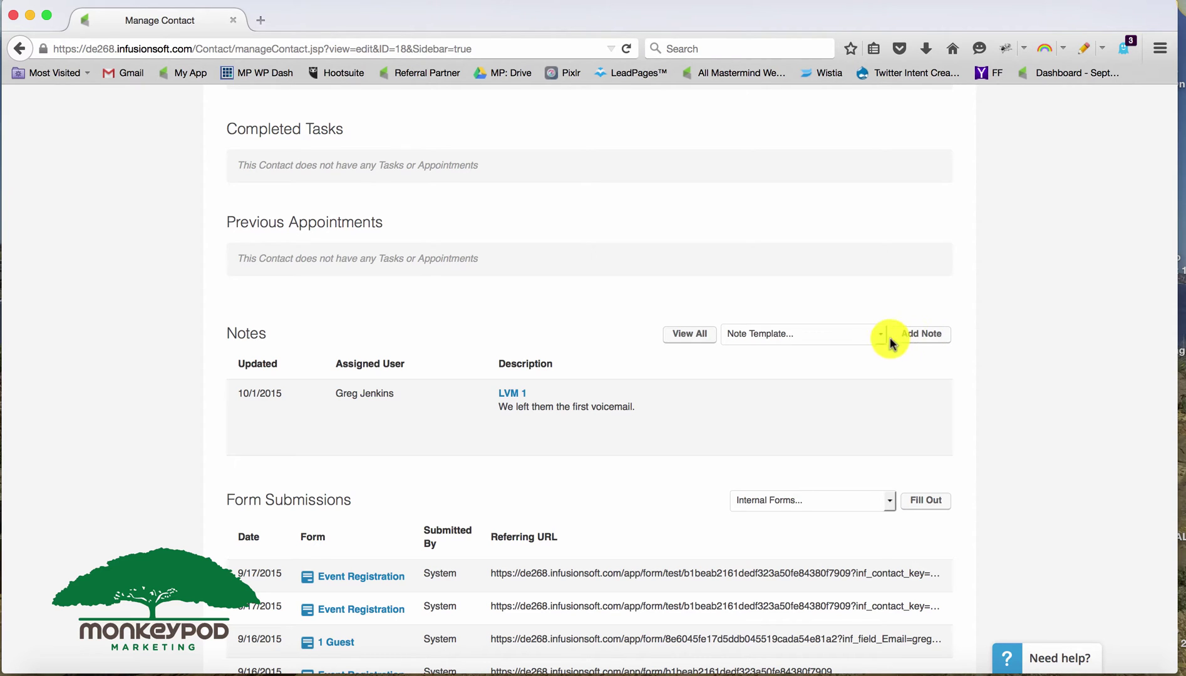
pyautogui.click(868, 337)
pyautogui.click(1060, 334)
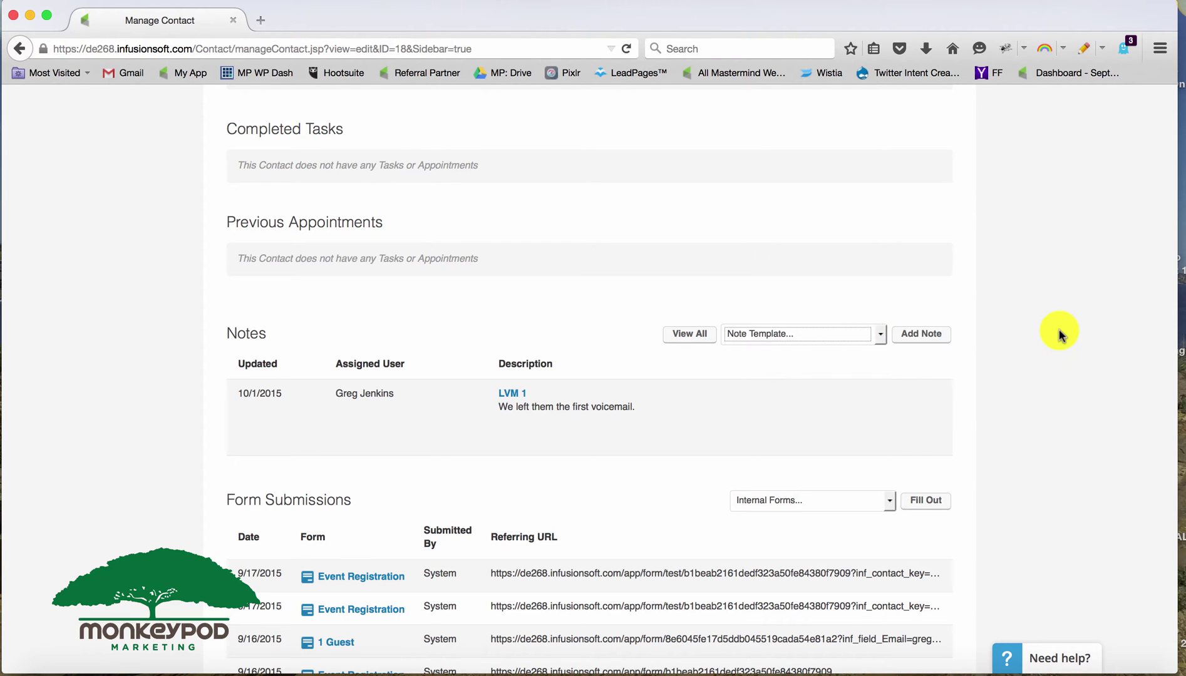
# Filter Marketing Templates to Note type and open the Test Note template.
pyautogui.moveTo(247, 103)
pyautogui.click(488, 237)
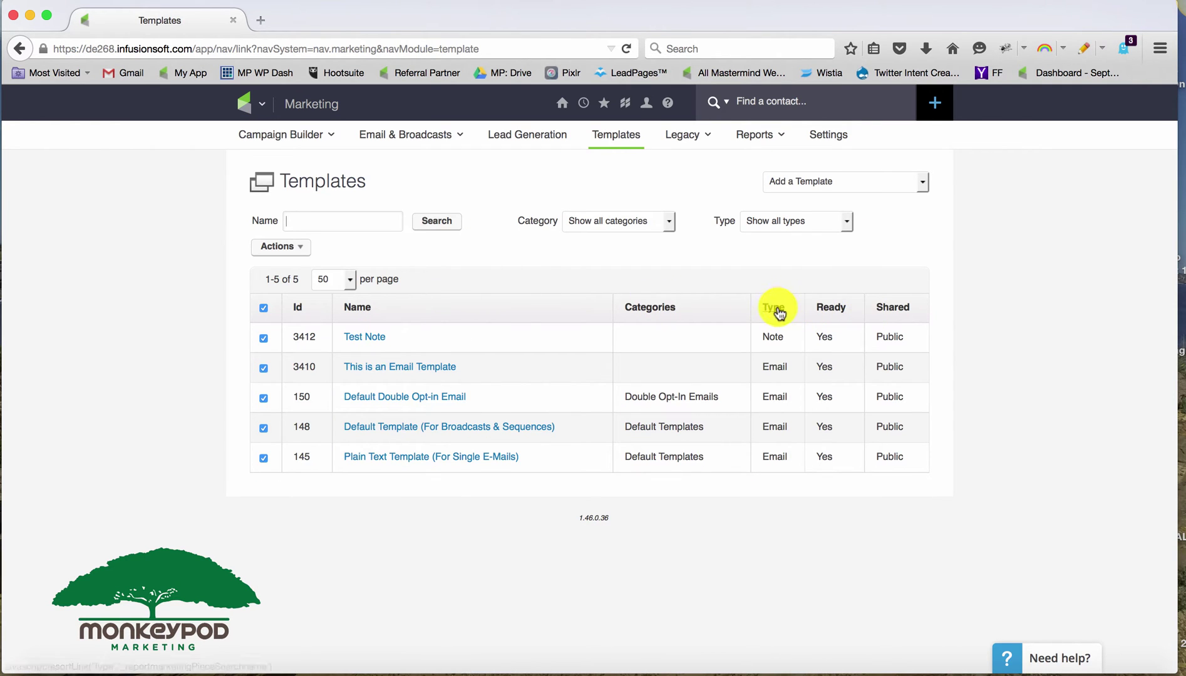
pyautogui.click(774, 224)
pyautogui.click(779, 323)
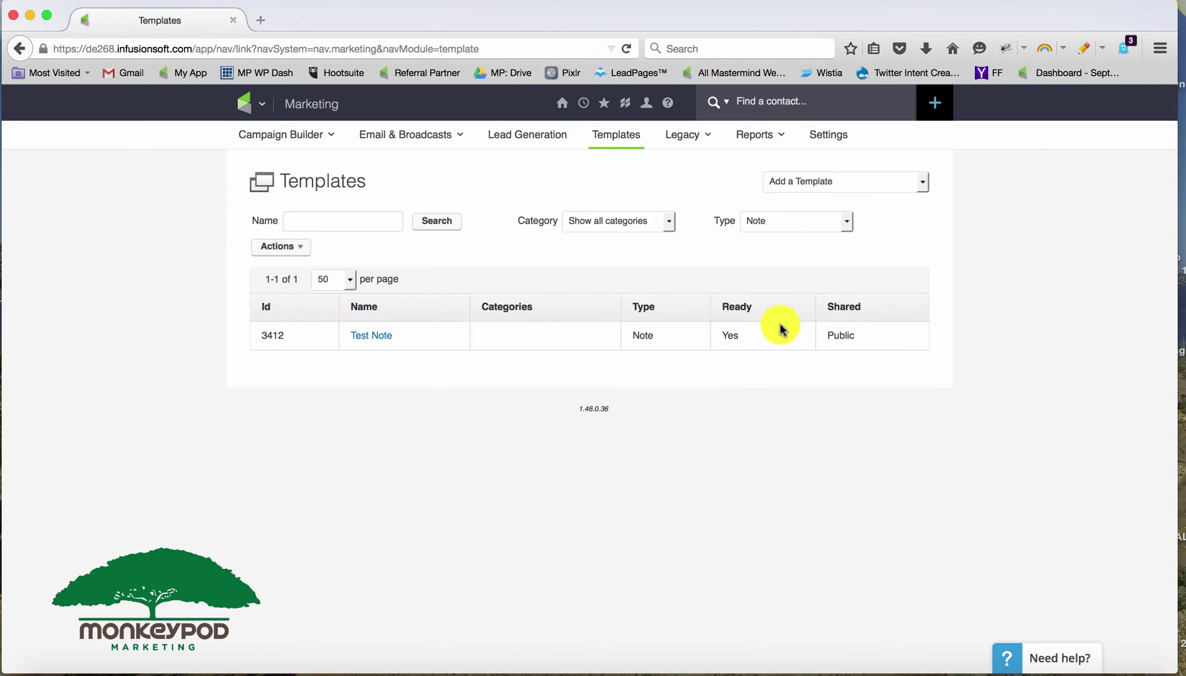
pyautogui.click(379, 338)
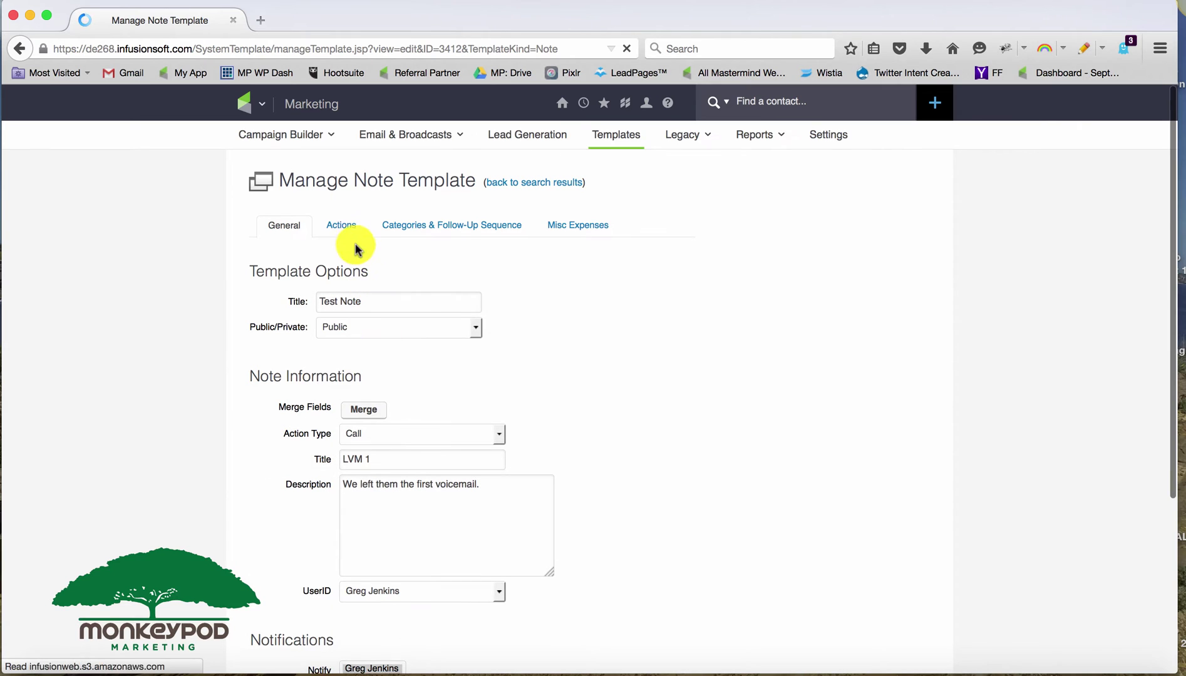
pyautogui.scroll(-5, 717, 383)
pyautogui.scroll(5, 329, 374)
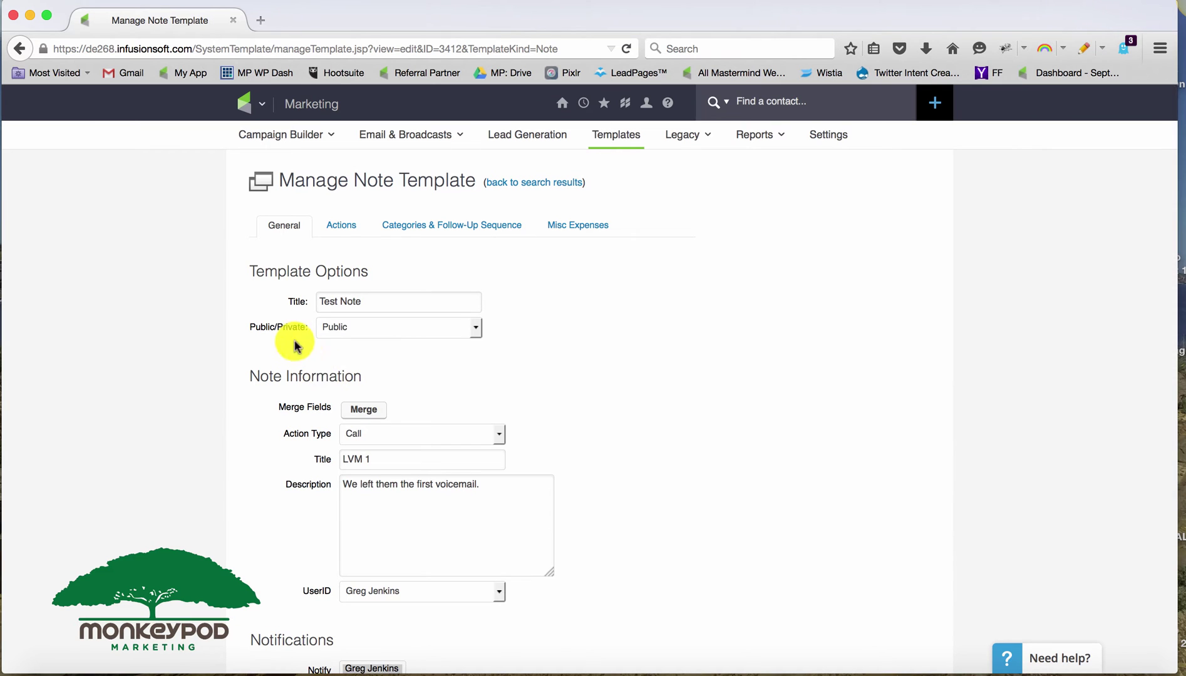
# Review its Actions tab, then view Categories & Follow-Up Sequence.
pyautogui.click(338, 228)
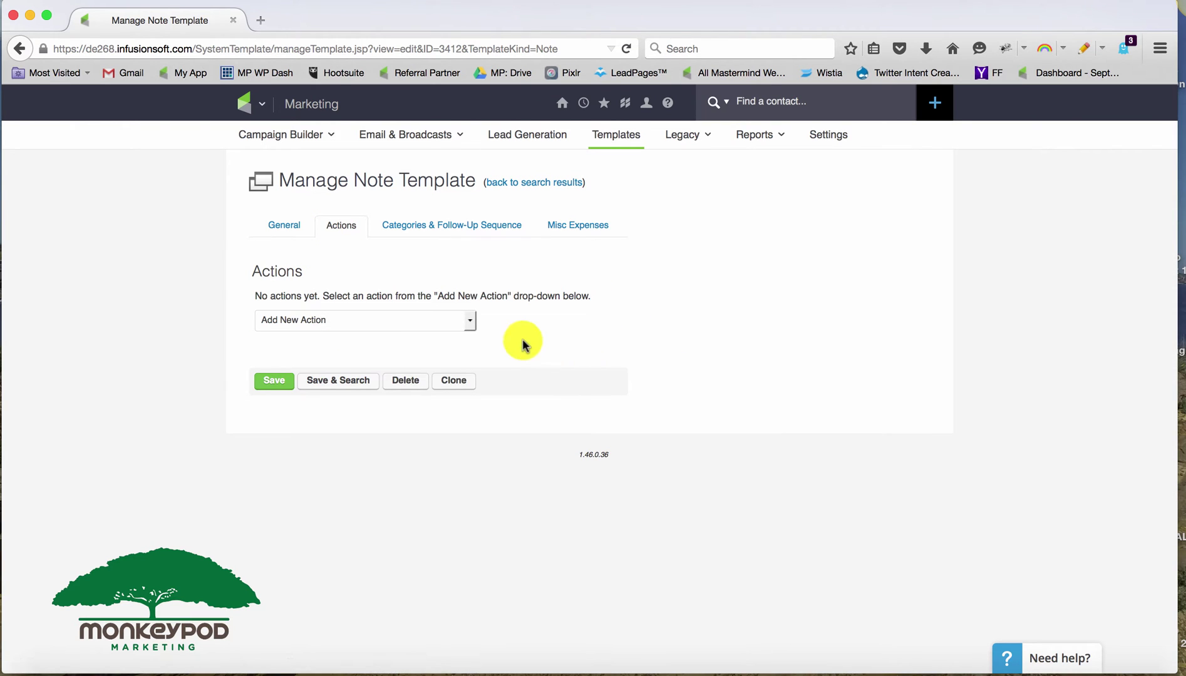
pyautogui.click(466, 325)
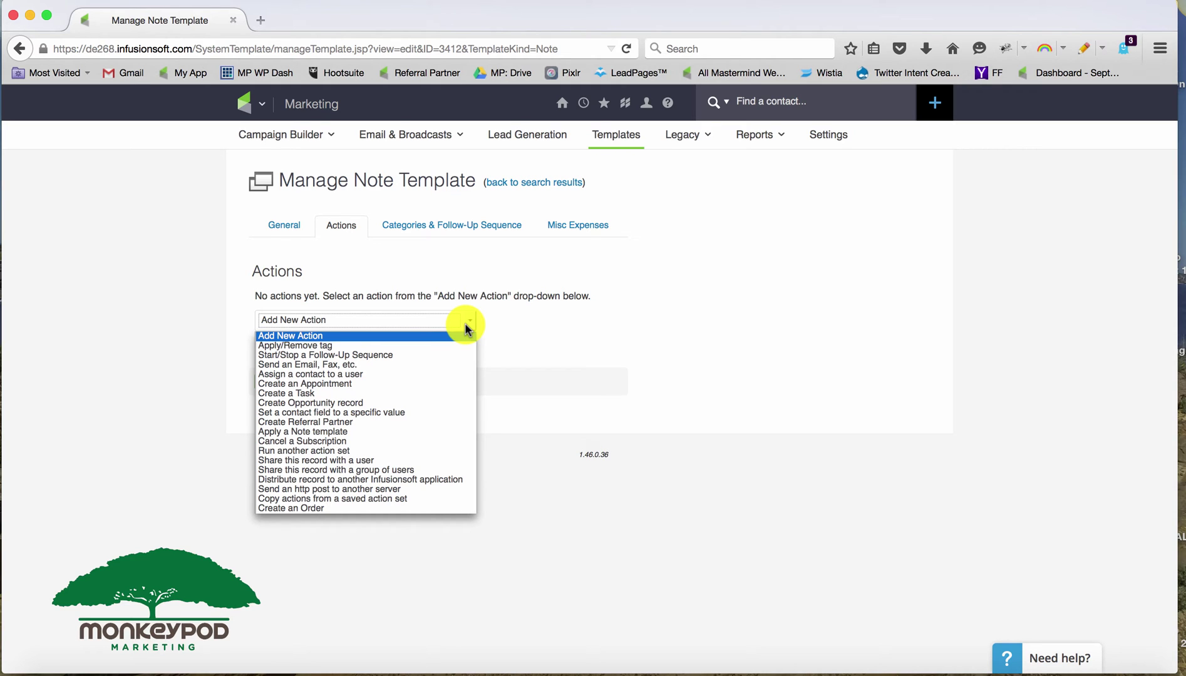
pyautogui.click(465, 235)
pyautogui.click(465, 234)
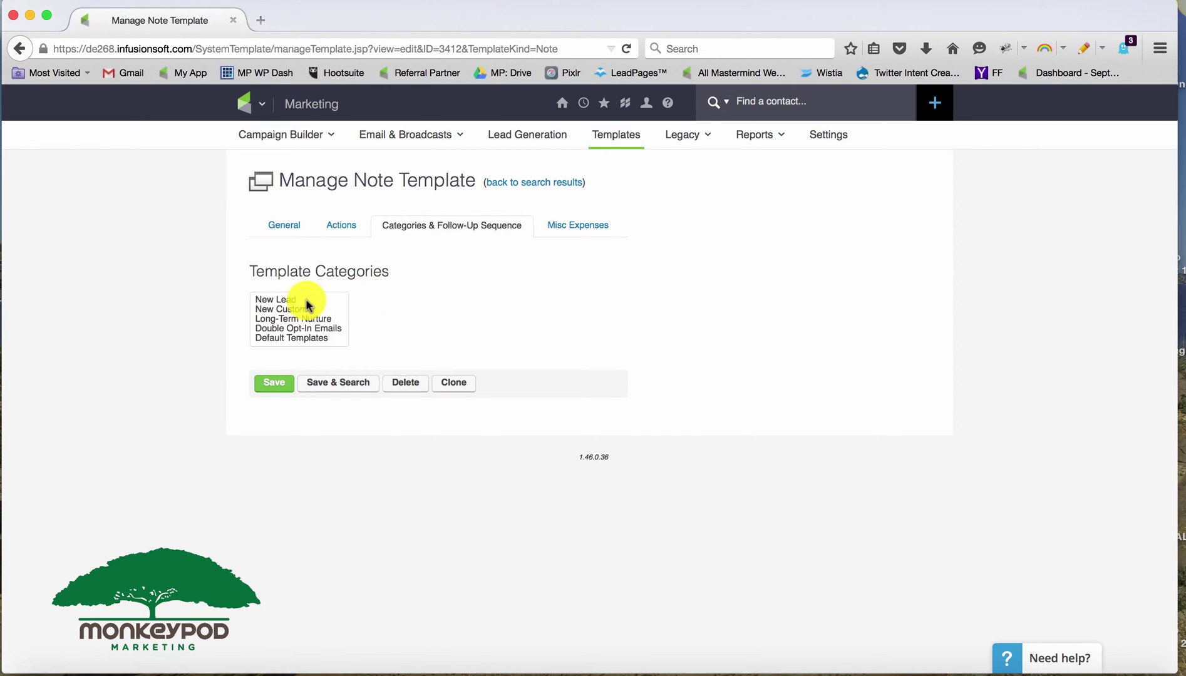
# Add an Apply/Remove Tag action for Test Tags -> Test Group, save, and confirm it.
pyautogui.click(579, 228)
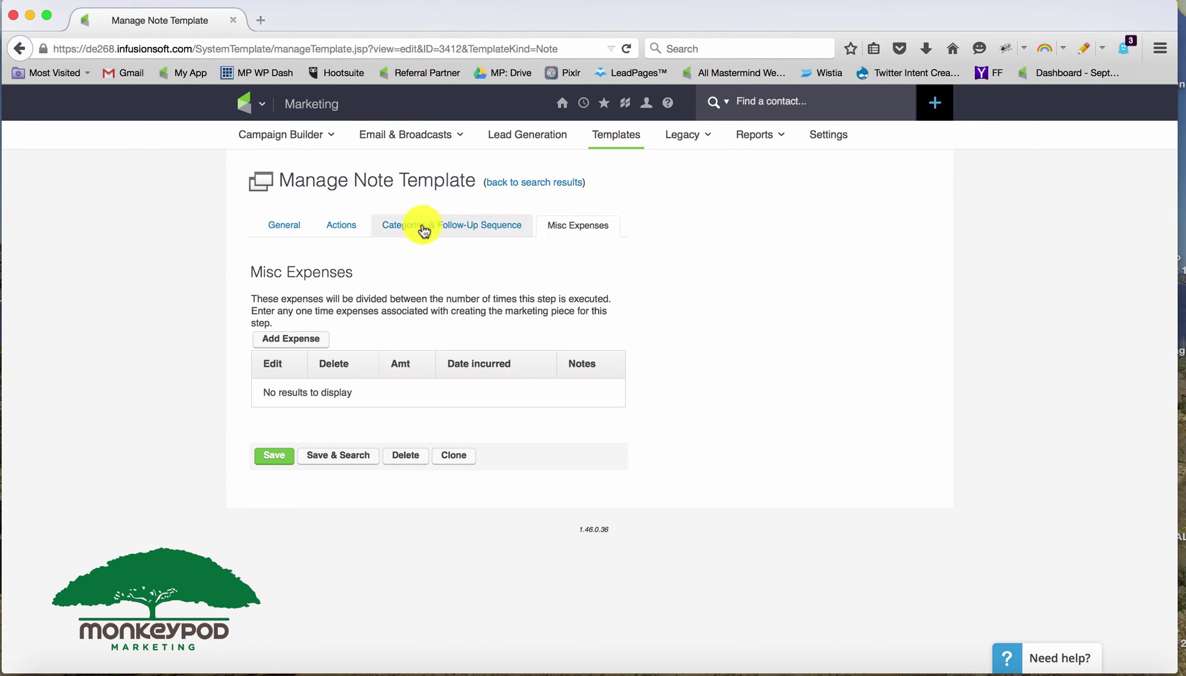
pyautogui.click(345, 226)
pyautogui.click(464, 321)
pyautogui.click(448, 344)
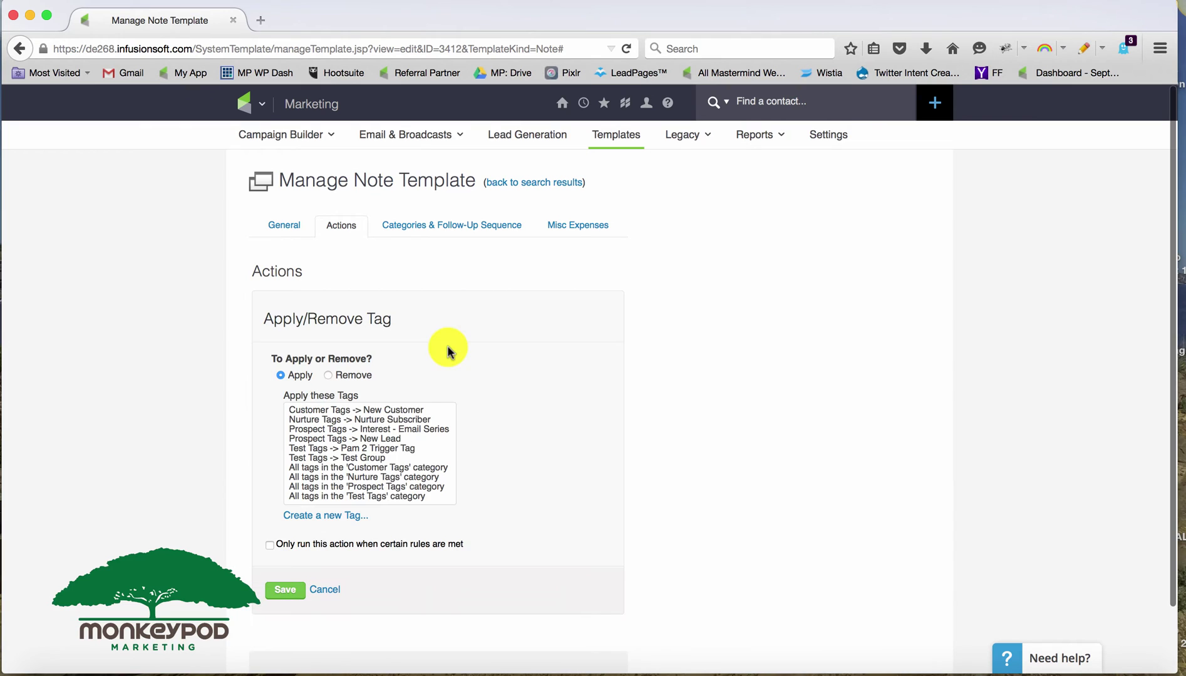
pyautogui.click(382, 457)
pyautogui.click(286, 591)
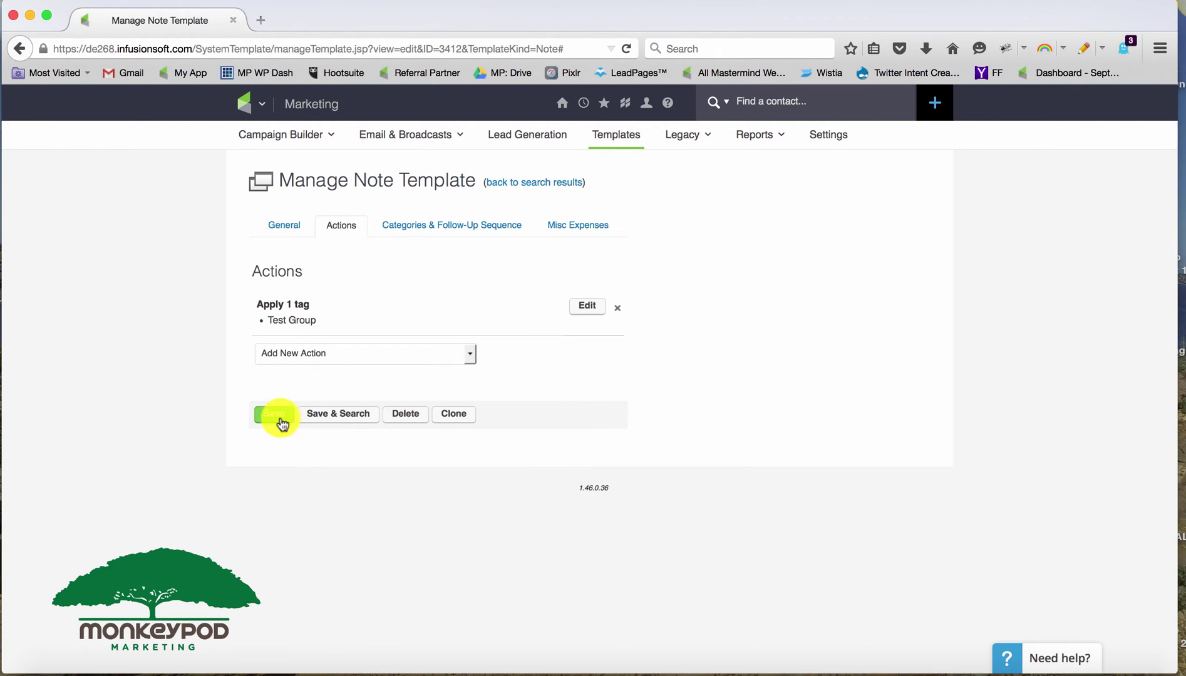
pyautogui.click(282, 423)
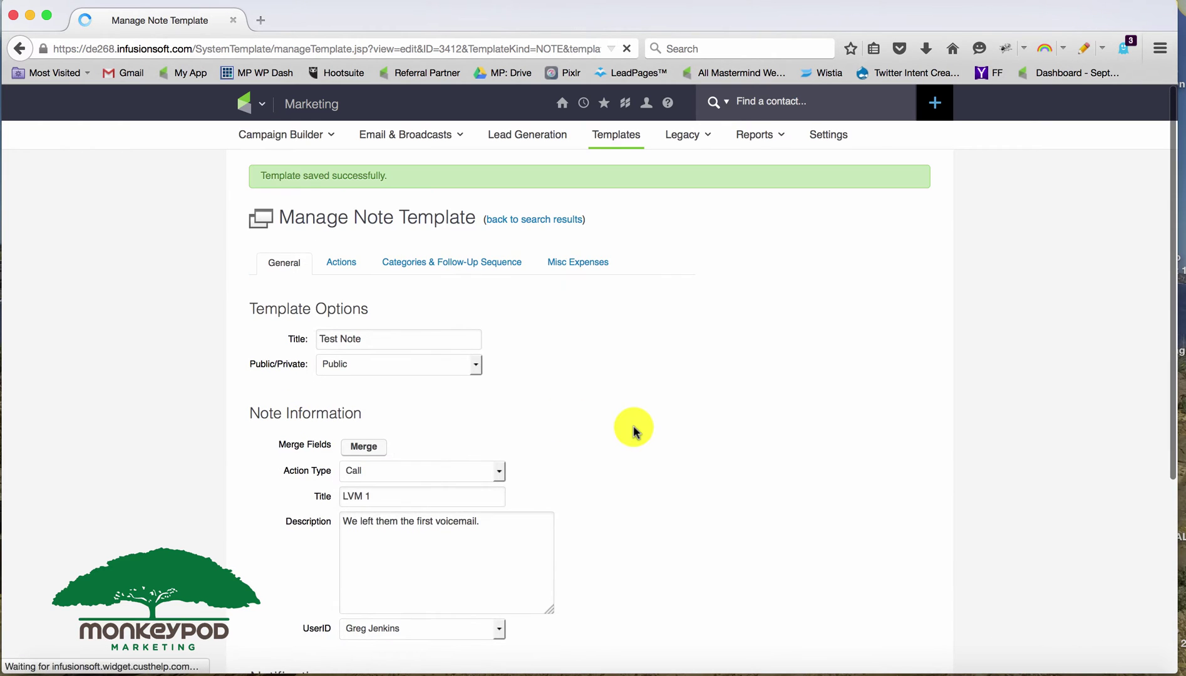
pyautogui.scroll(-5, 633, 428)
pyautogui.scroll(5, 634, 427)
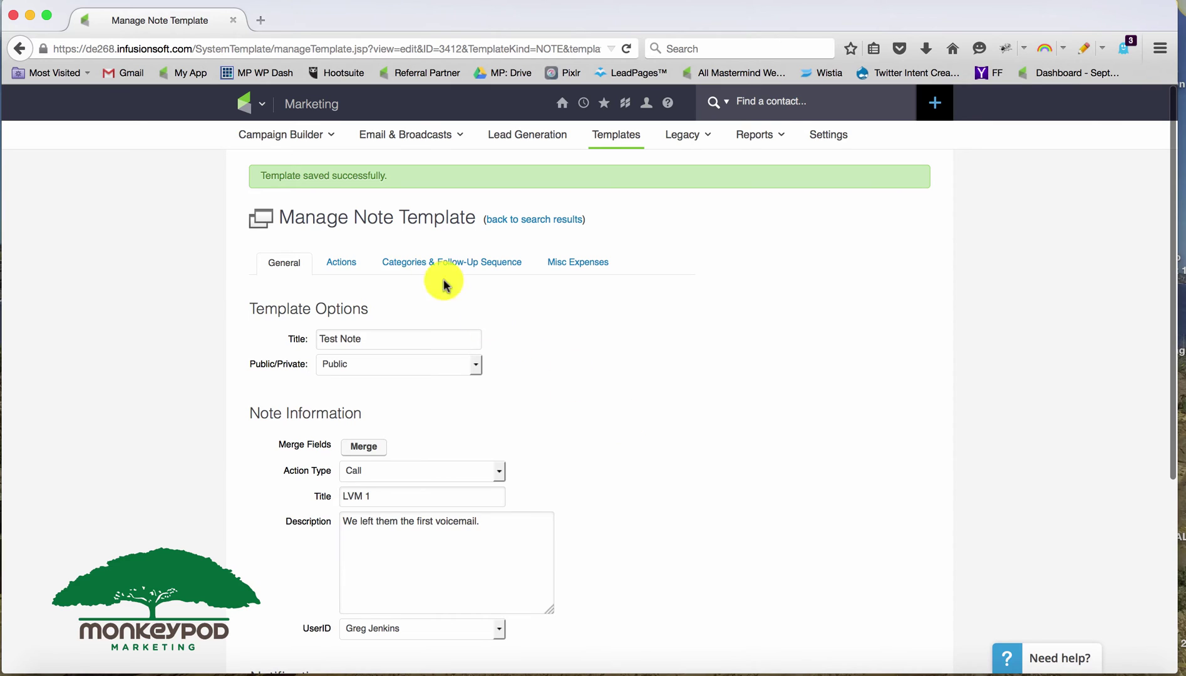
pyautogui.click(344, 264)
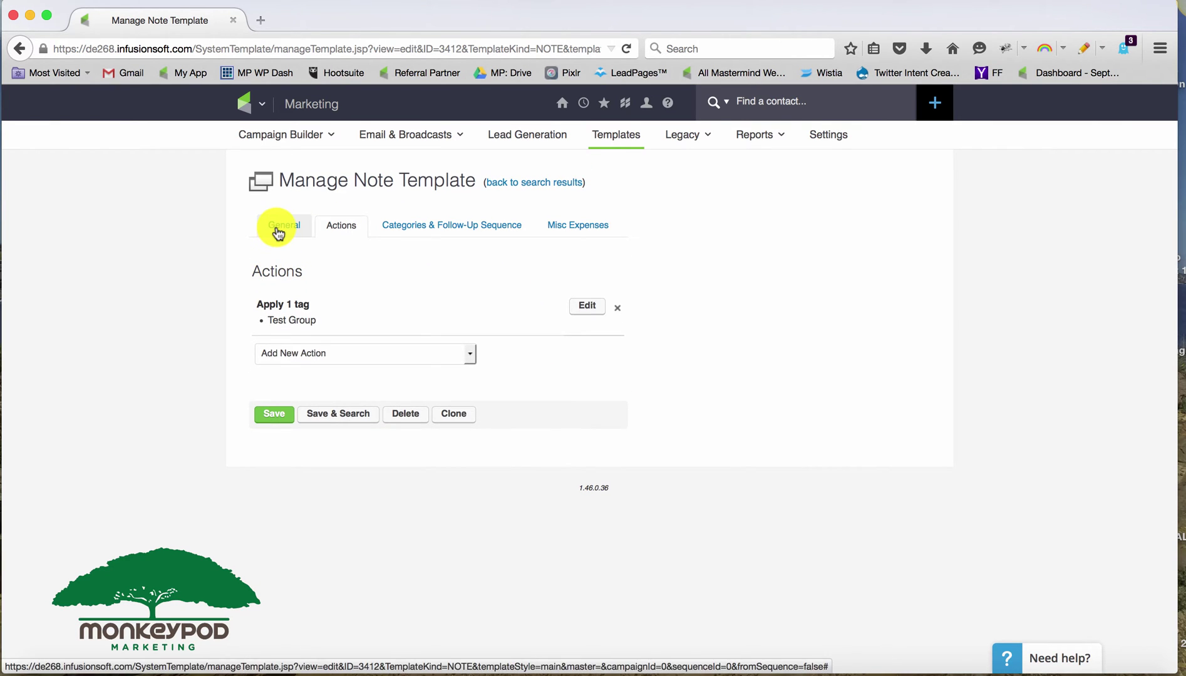
pyautogui.click(279, 232)
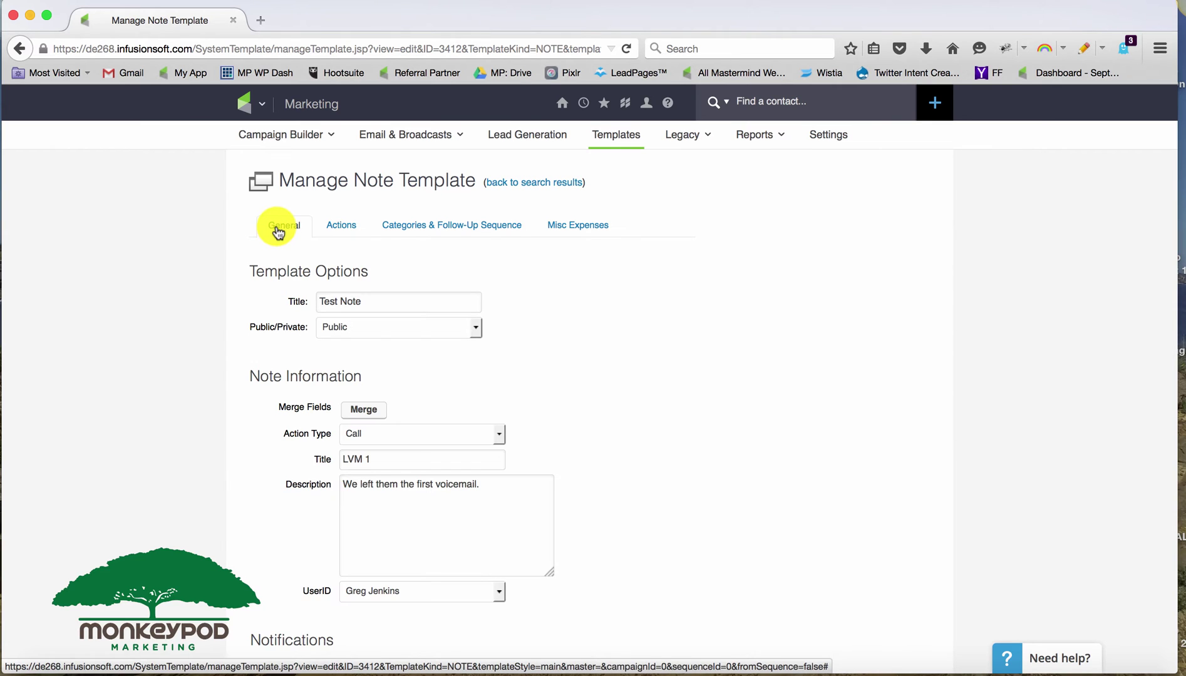
# Open the recent contact, remove the Test Group tag, and save.
pyautogui.click(586, 103)
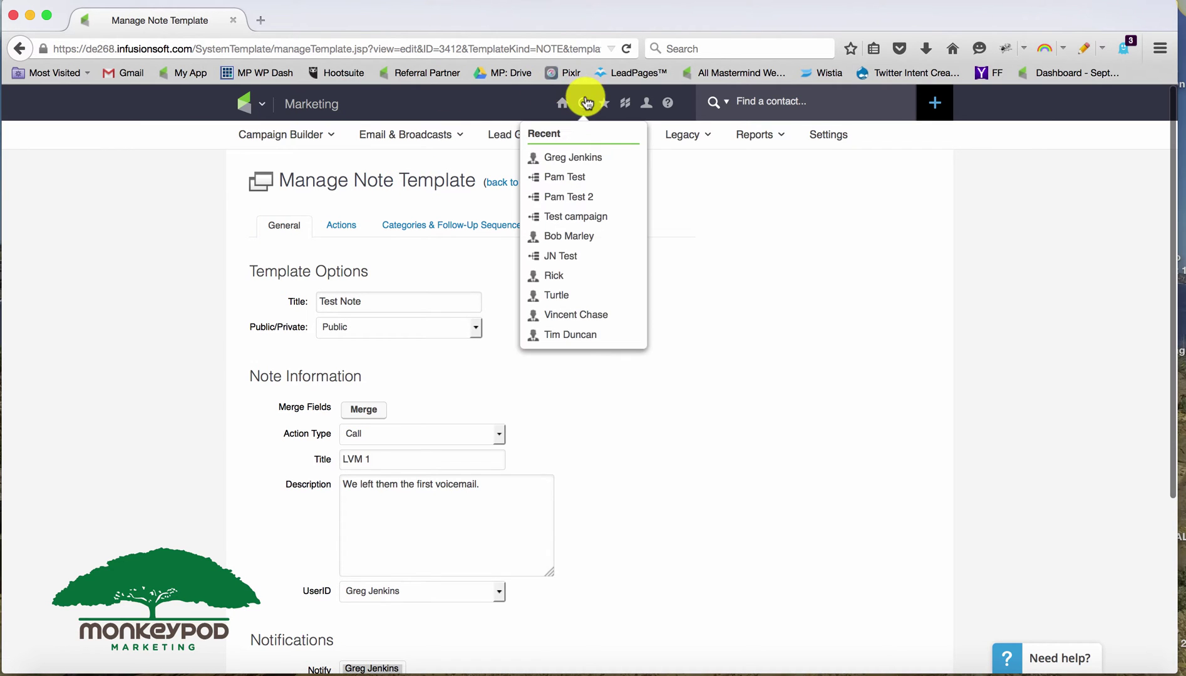
pyautogui.click(584, 238)
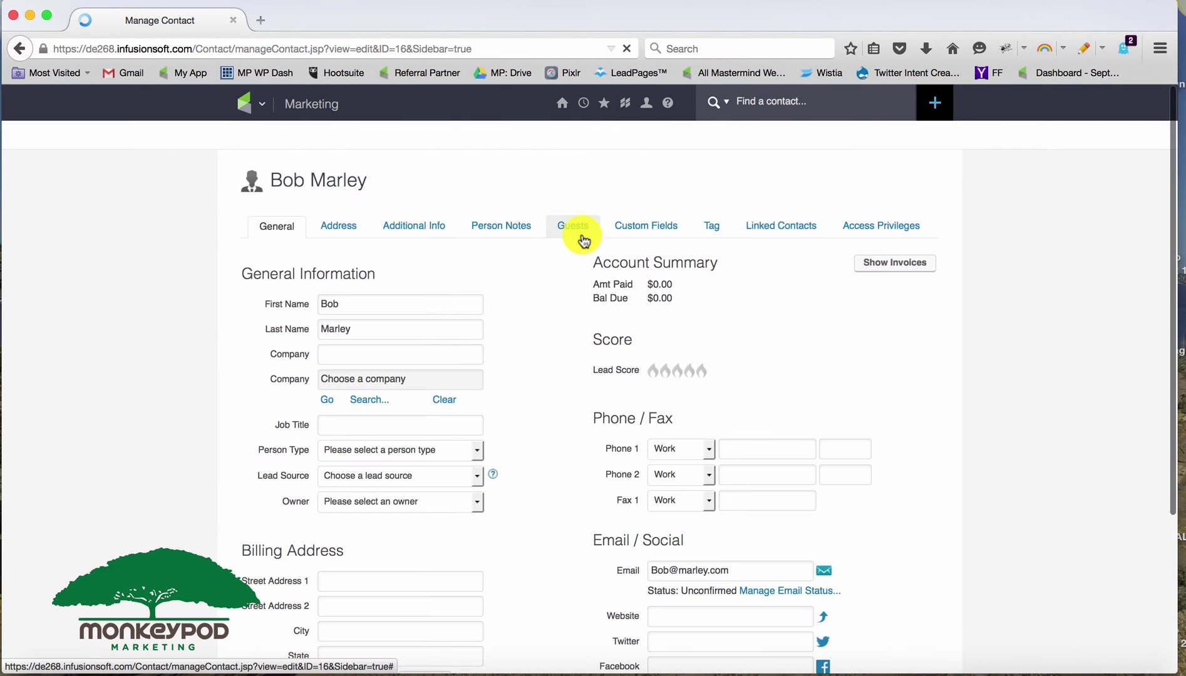
pyautogui.click(714, 230)
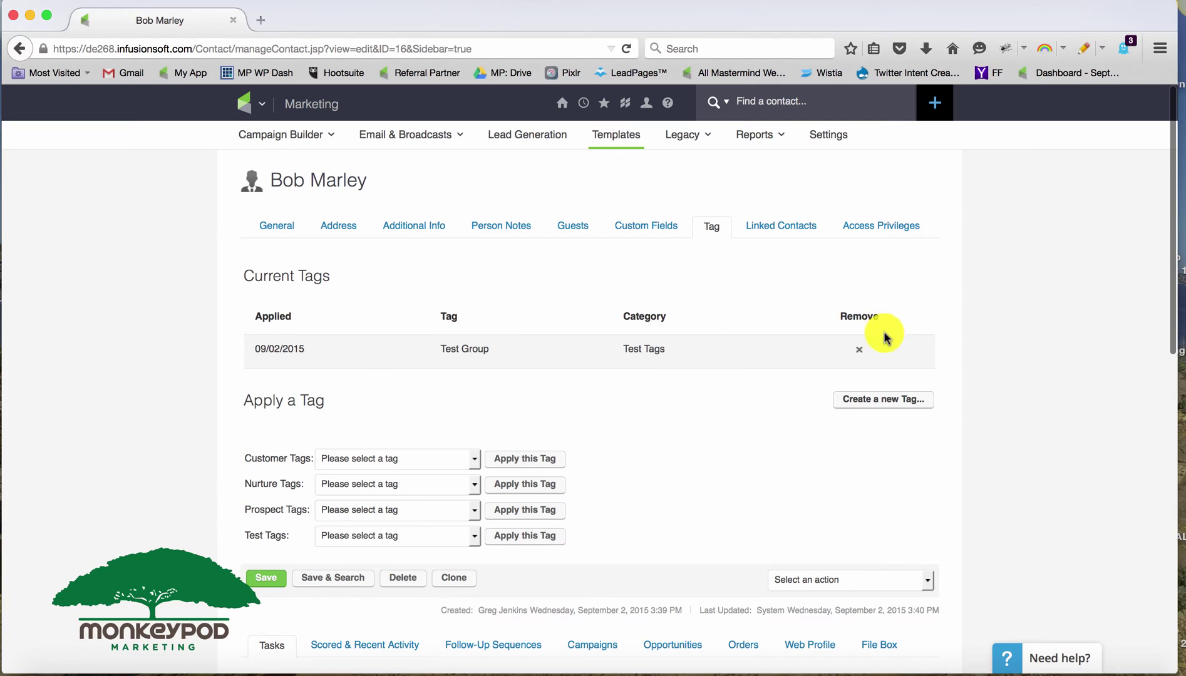
pyautogui.click(858, 351)
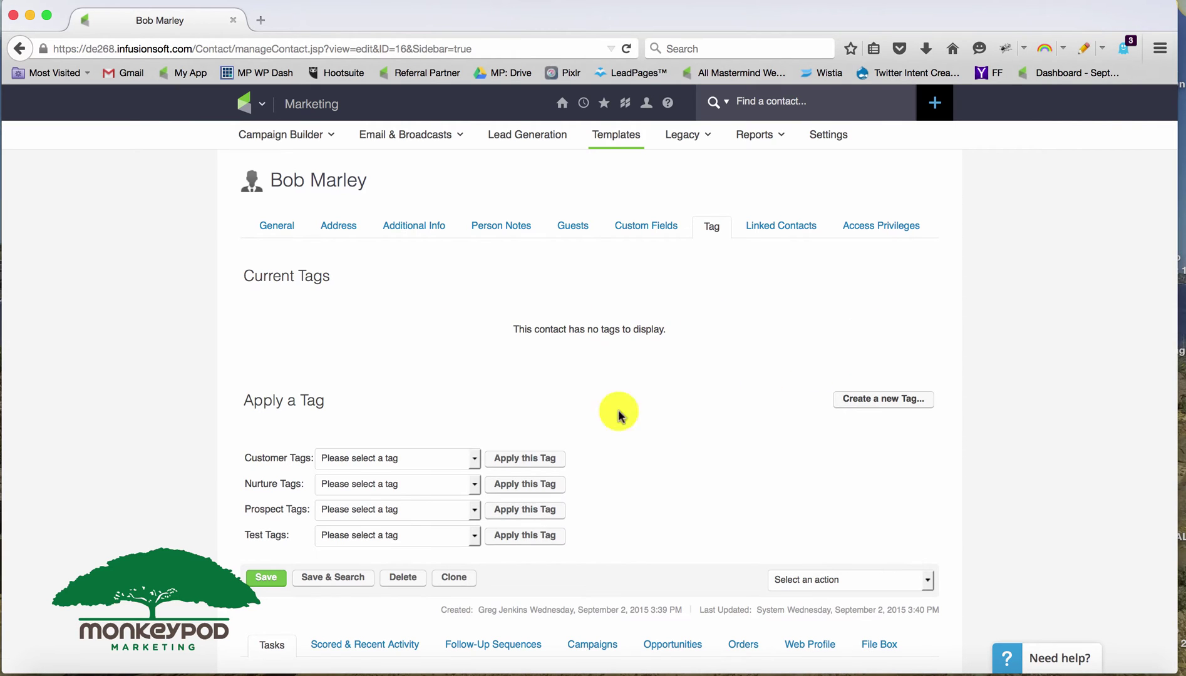
pyautogui.click(266, 577)
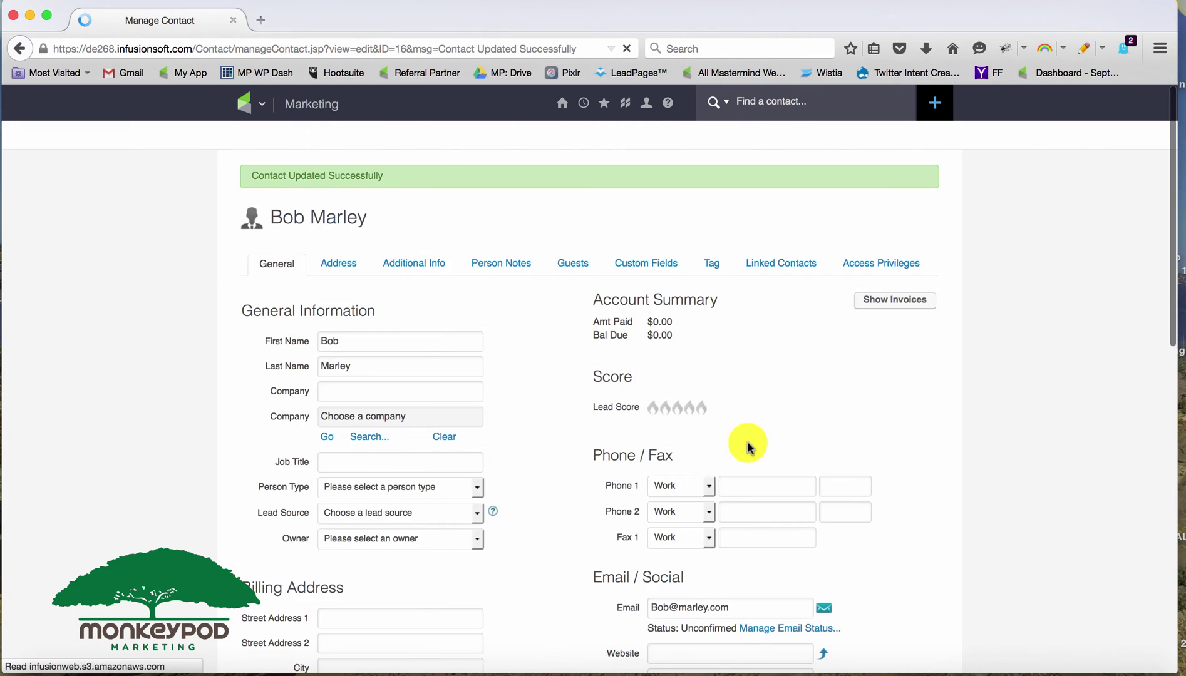
# Add the Test Note to the contact and confirm Test Group was reapplied on 10/01/2015.
pyautogui.scroll(-8, 747, 444)
pyautogui.scroll(-6, 747, 441)
pyautogui.click(753, 384)
pyautogui.click(753, 410)
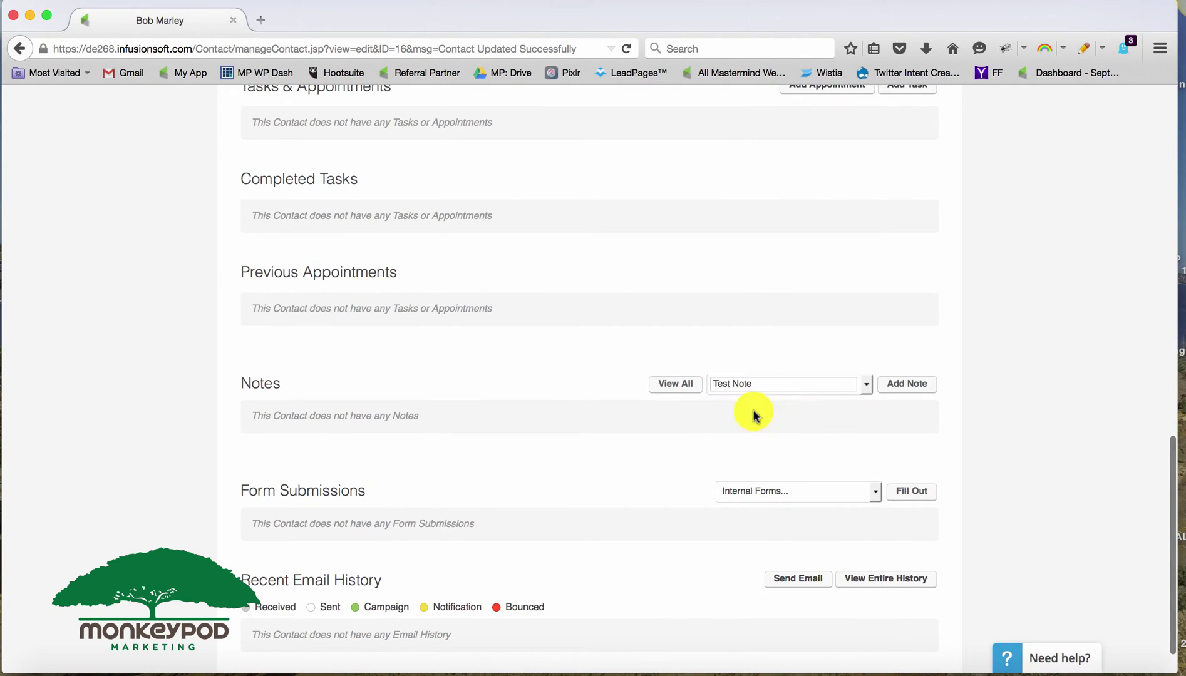
pyautogui.click(902, 389)
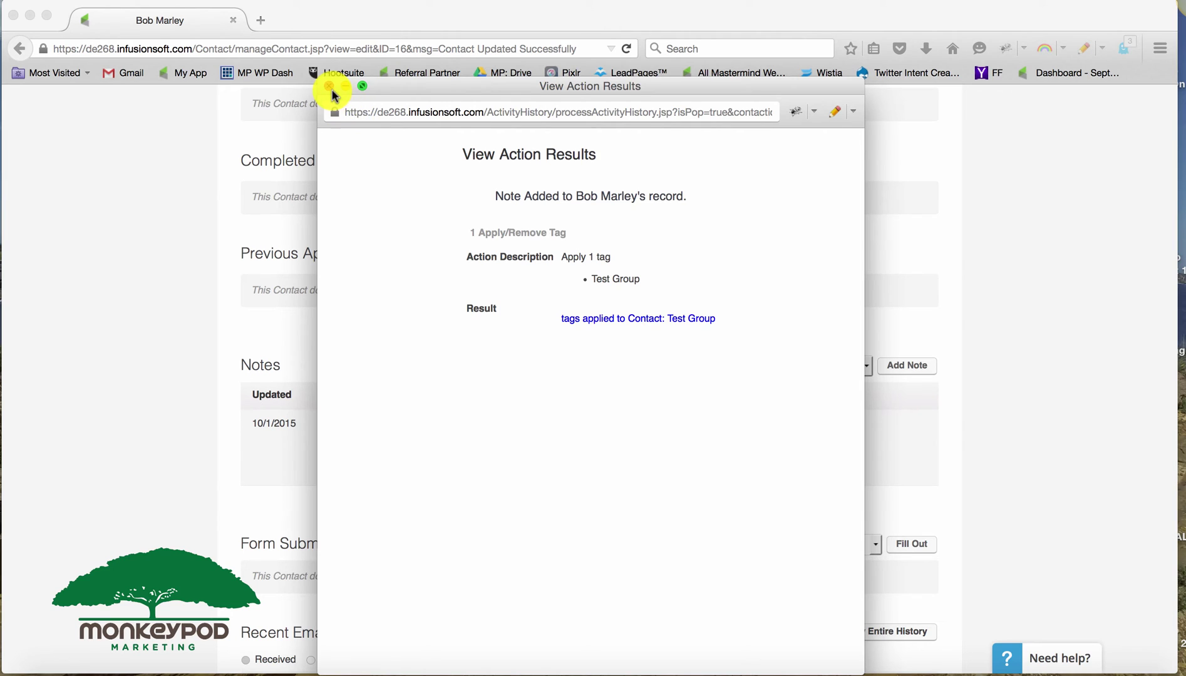
pyautogui.click(330, 87)
pyautogui.scroll(10, 593, 346)
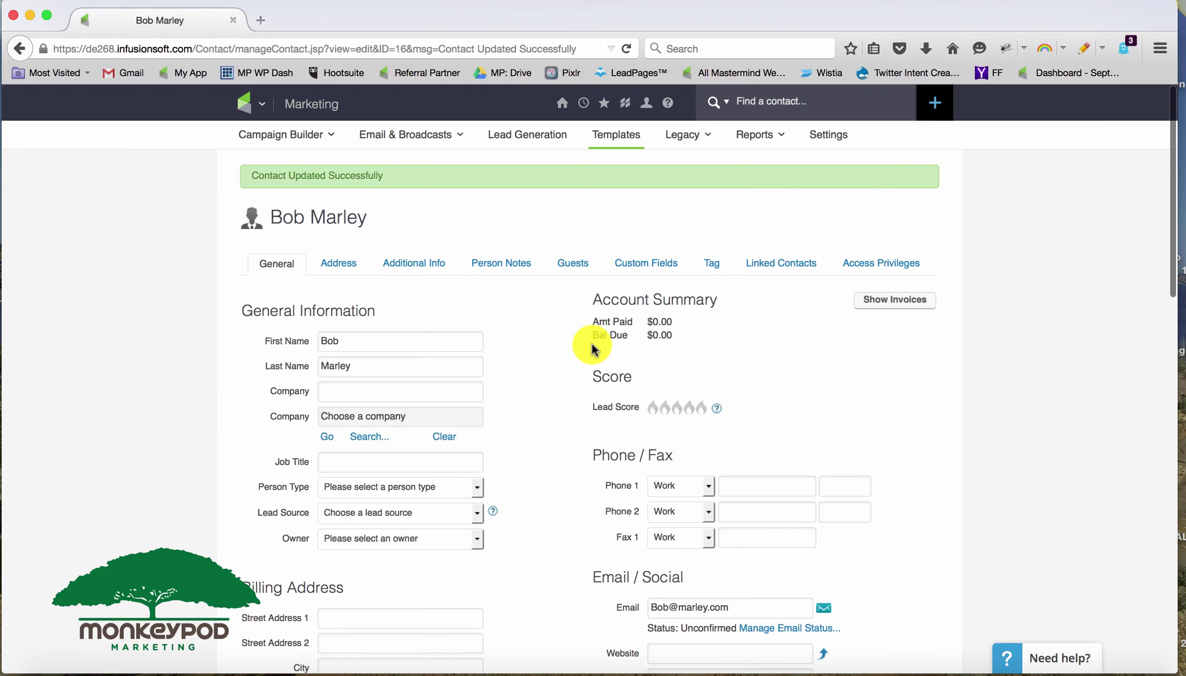
pyautogui.click(712, 263)
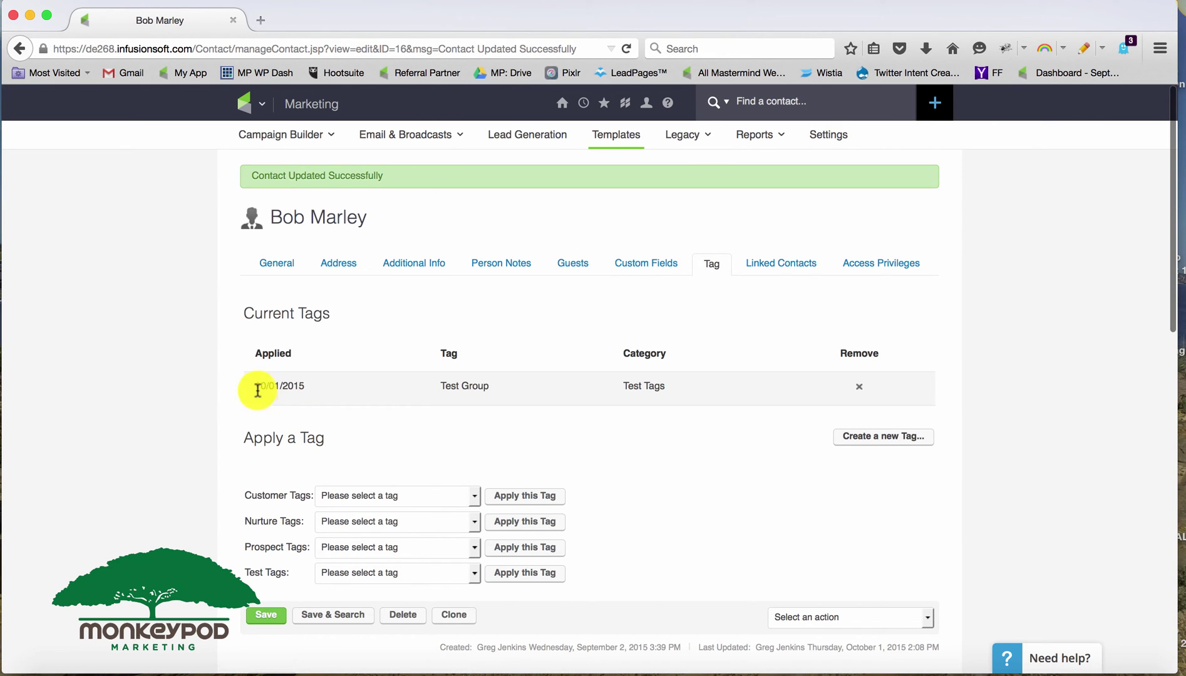
pyautogui.moveTo(258, 387); pyautogui.dragTo(288, 389)
pyautogui.click(303, 390)
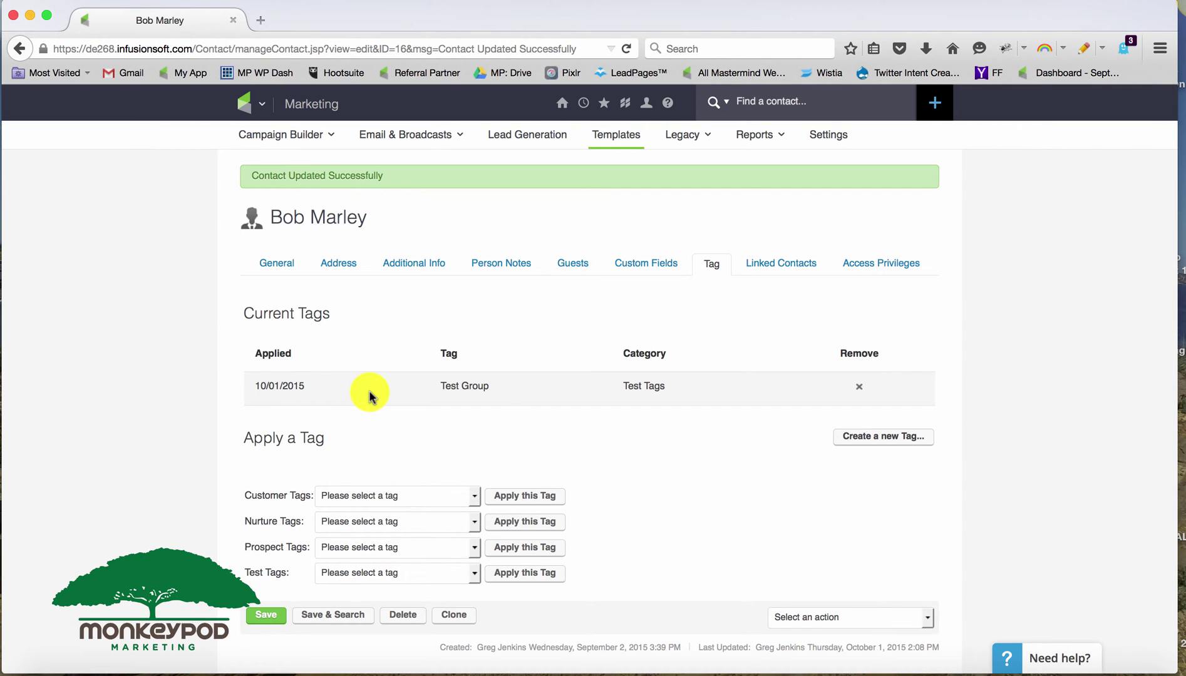
pyautogui.moveTo(243, 107)
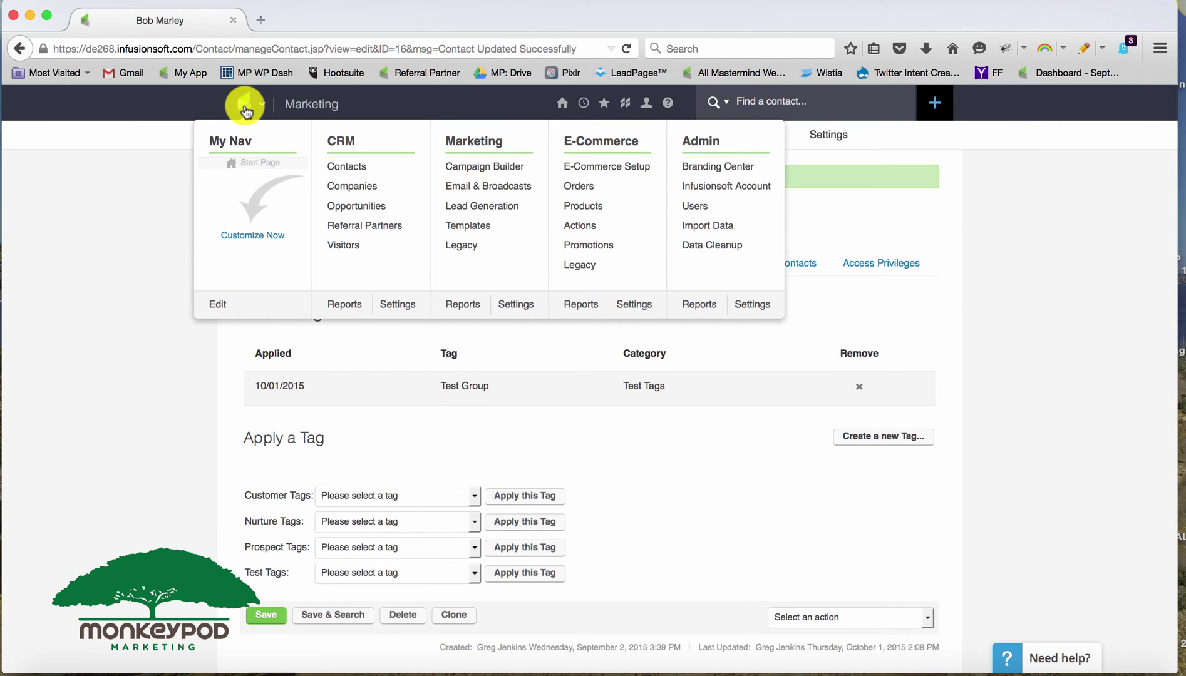
# Open the Test campaign in Campaign Builder, drop a Goal onto the canvas, and open its settings.
pyautogui.click(461, 186)
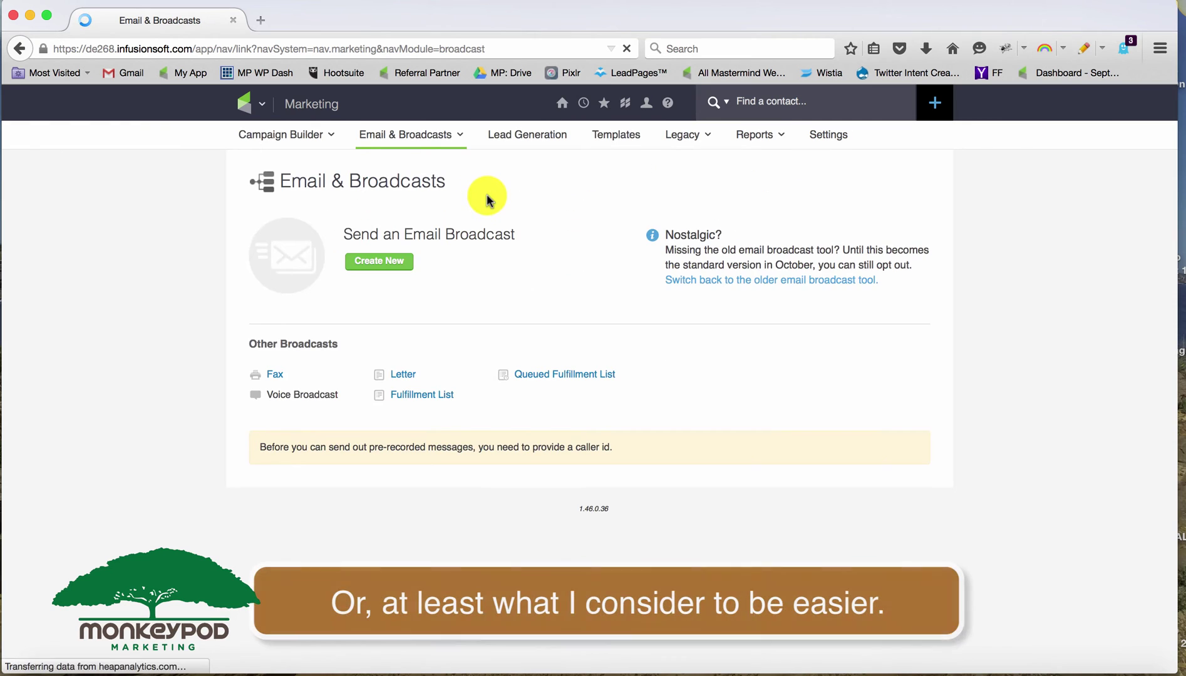
pyautogui.moveTo(246, 103)
pyautogui.click(460, 174)
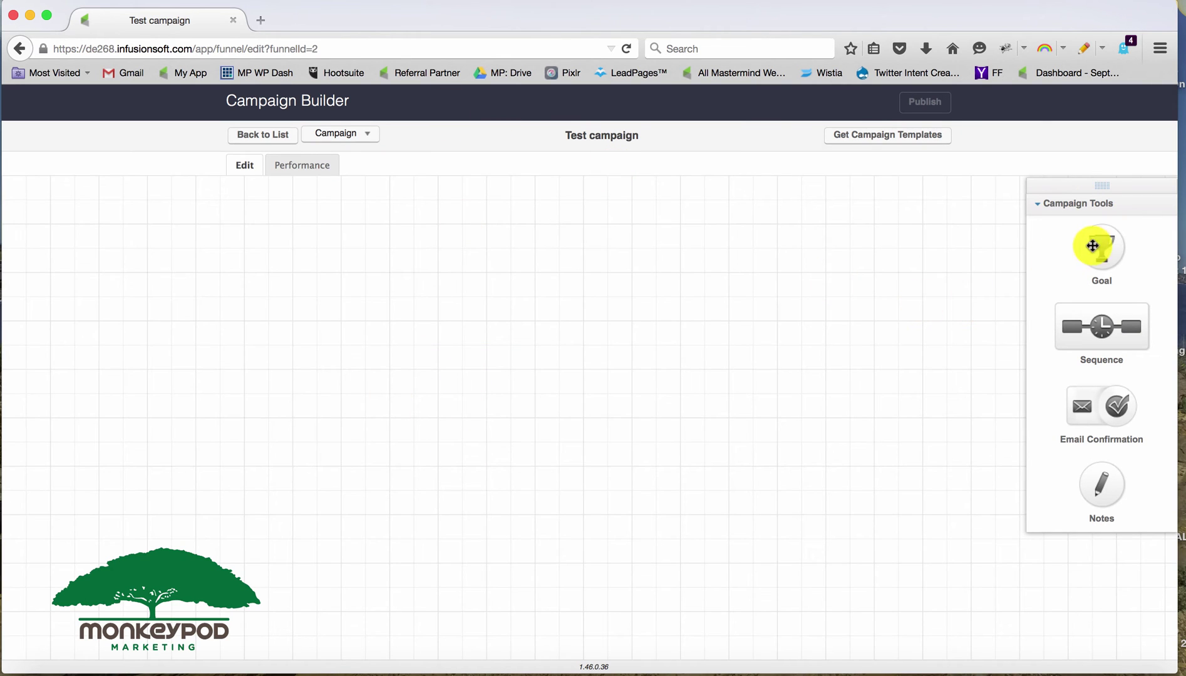
pyautogui.moveTo(1098, 247); pyautogui.dragTo(281, 249)
pyautogui.doubleClick(281, 249)
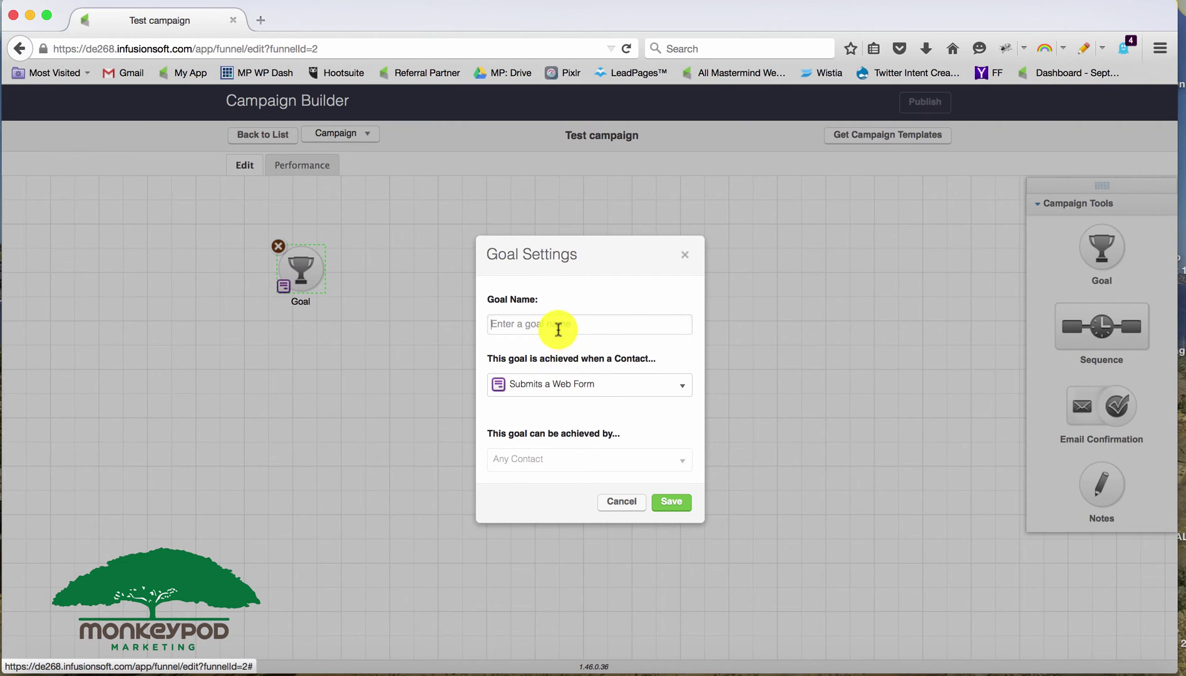
# Name the goal 'LVM 2', set its trigger to Applies a Note, and save.
pyautogui.write('LVM 2')
pyautogui.click(573, 384)
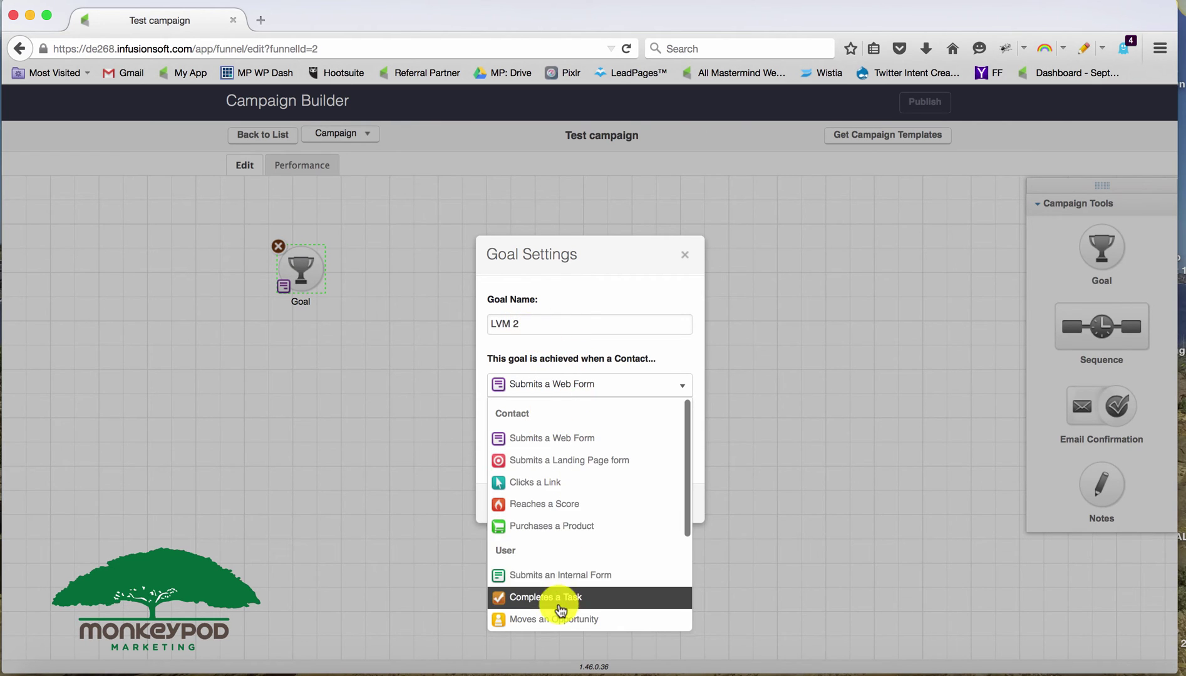
pyautogui.scroll(-1, 556, 604)
pyautogui.click(557, 605)
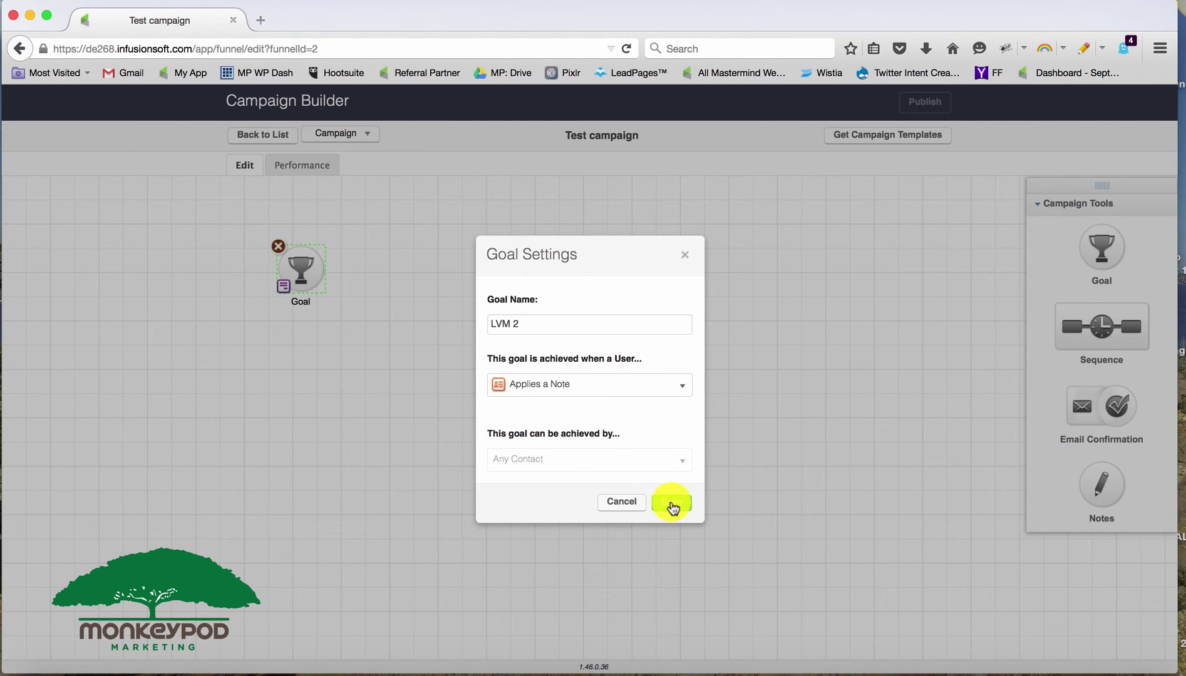
pyautogui.click(671, 501)
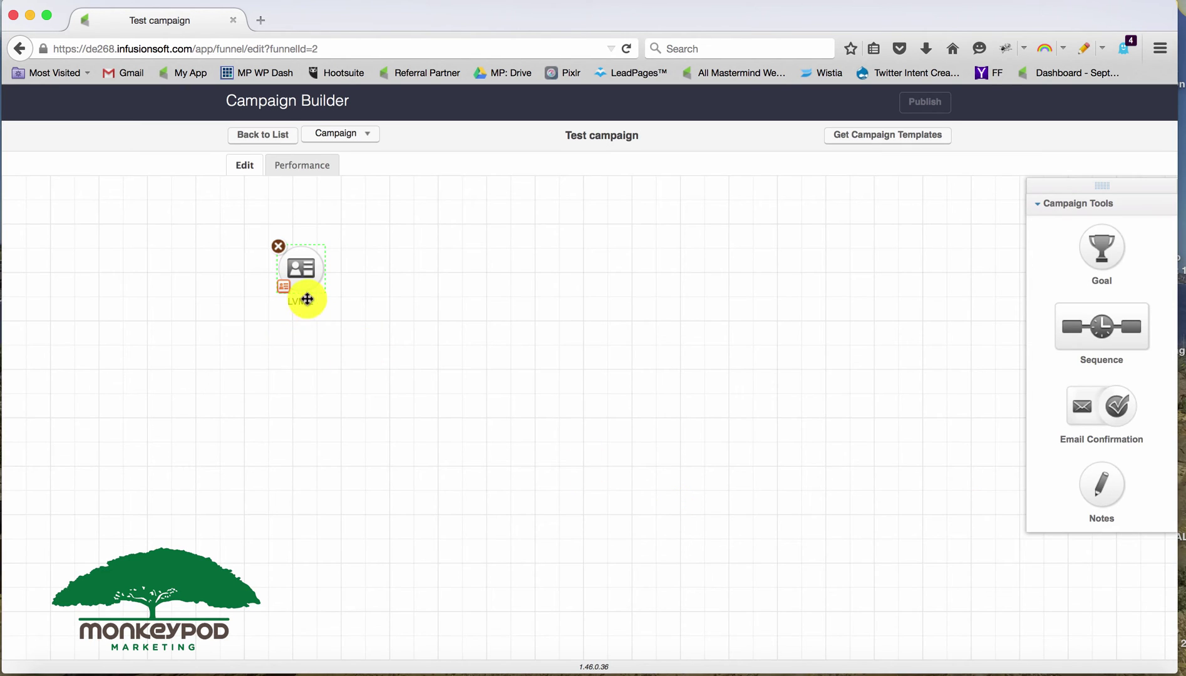
# Set the LVM 2 note's action type to Call and enter its description.
pyautogui.doubleClick(302, 267)
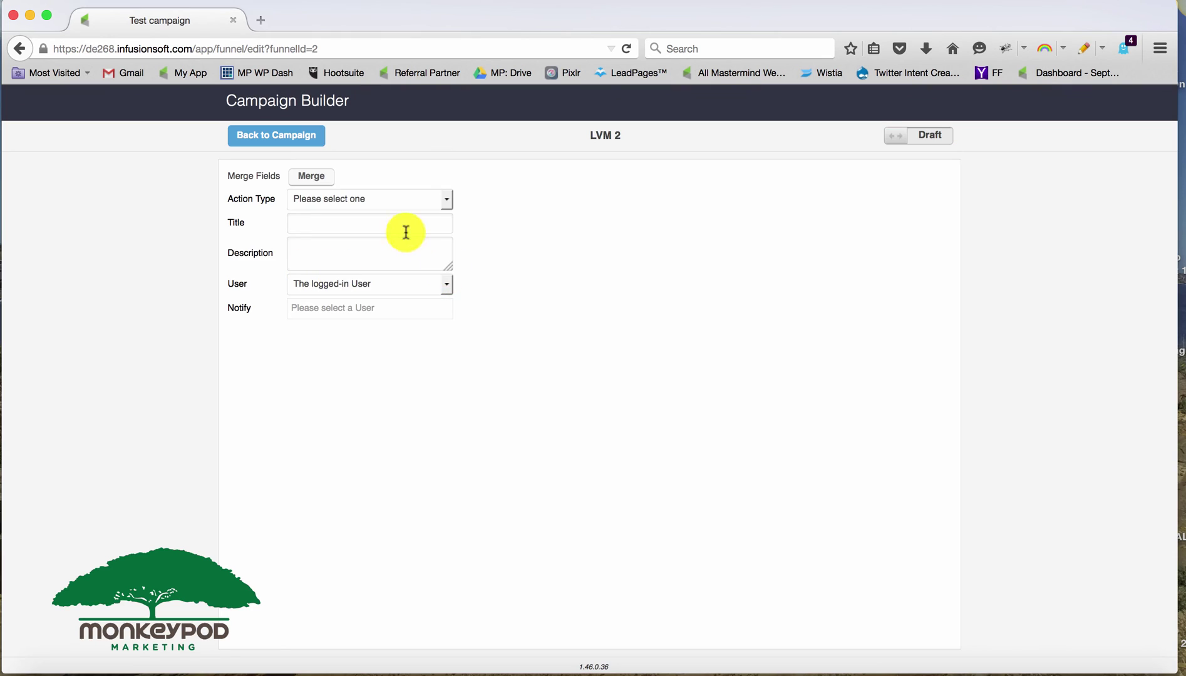
pyautogui.click(389, 204)
pyautogui.click(386, 215)
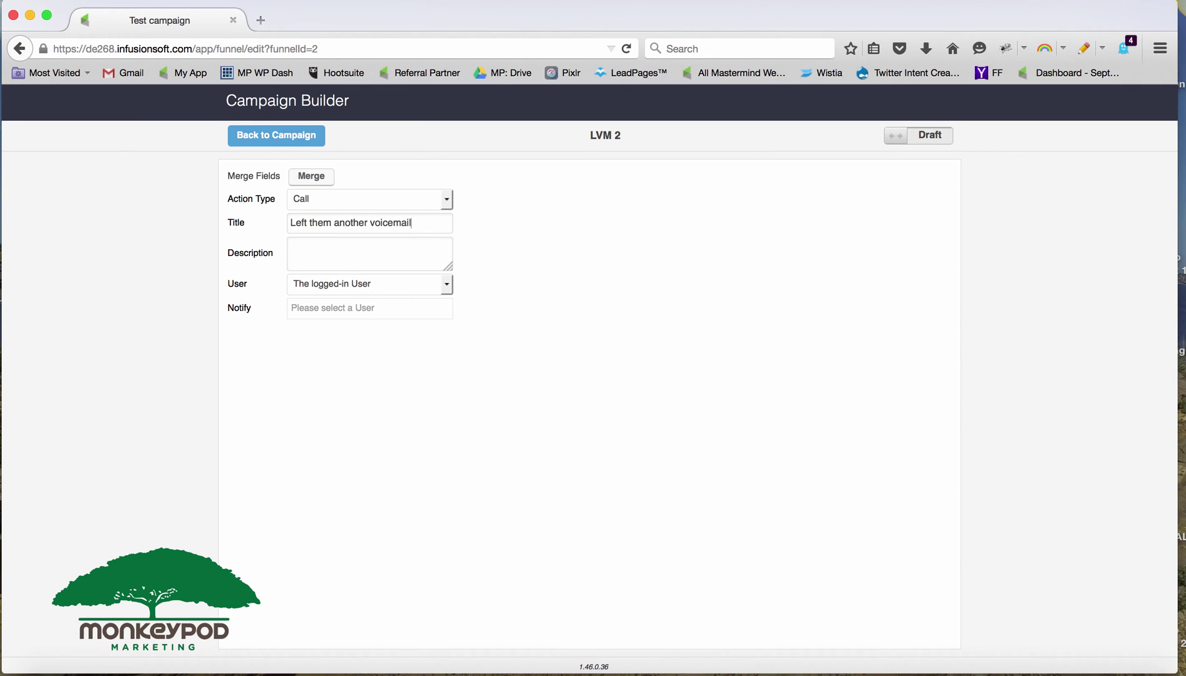
pyautogui.click(407, 267)
pyautogui.write("I called, they didn't answer.")
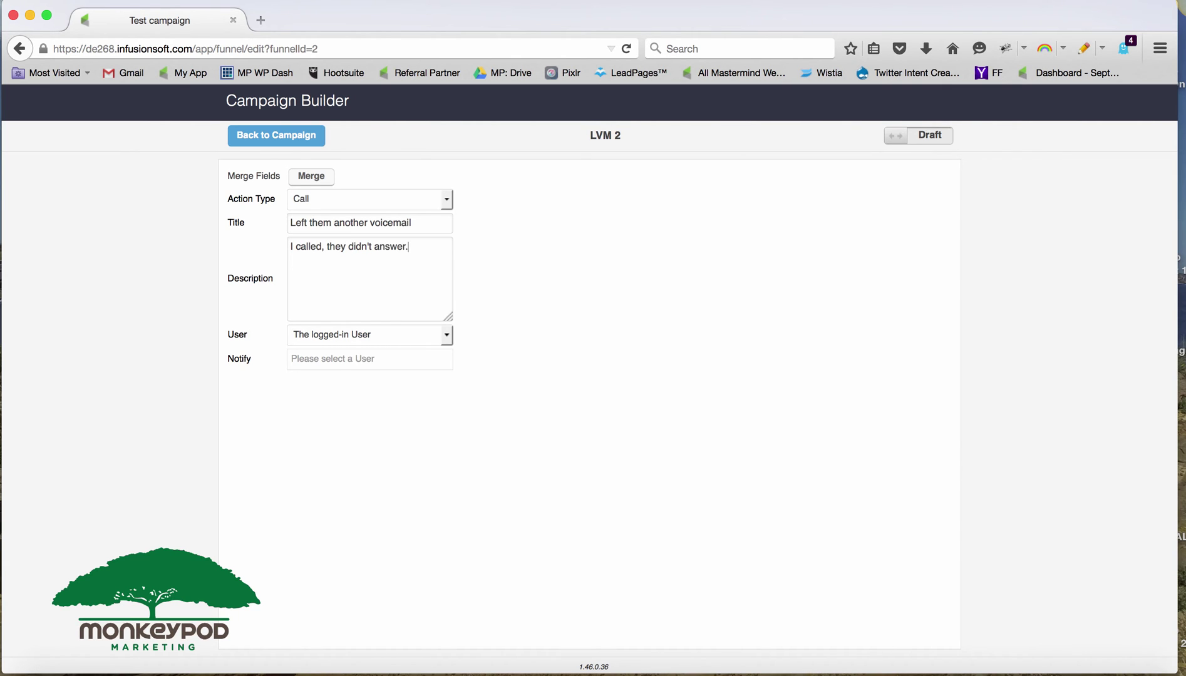
# Keep the logged-in user assigned to the note and leave nobody to be notified.
pyautogui.click(398, 342)
pyautogui.click(543, 330)
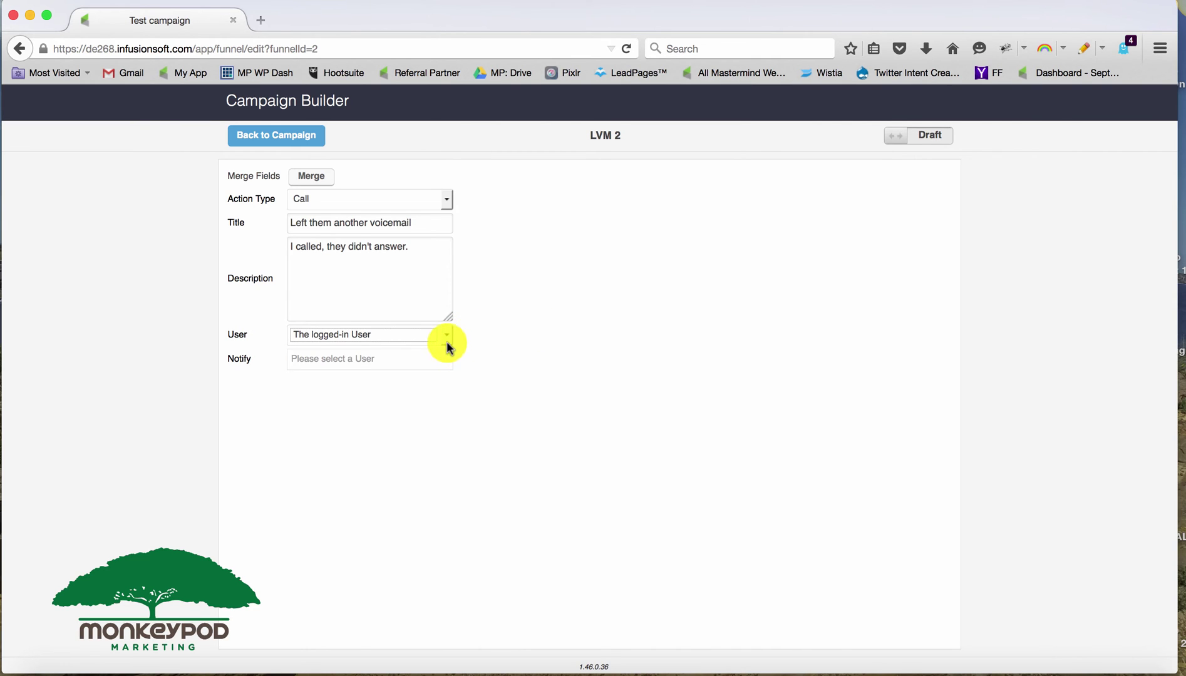
pyautogui.click(416, 361)
pyautogui.click(403, 383)
pyautogui.click(359, 360)
pyautogui.click(590, 355)
pyautogui.click(431, 362)
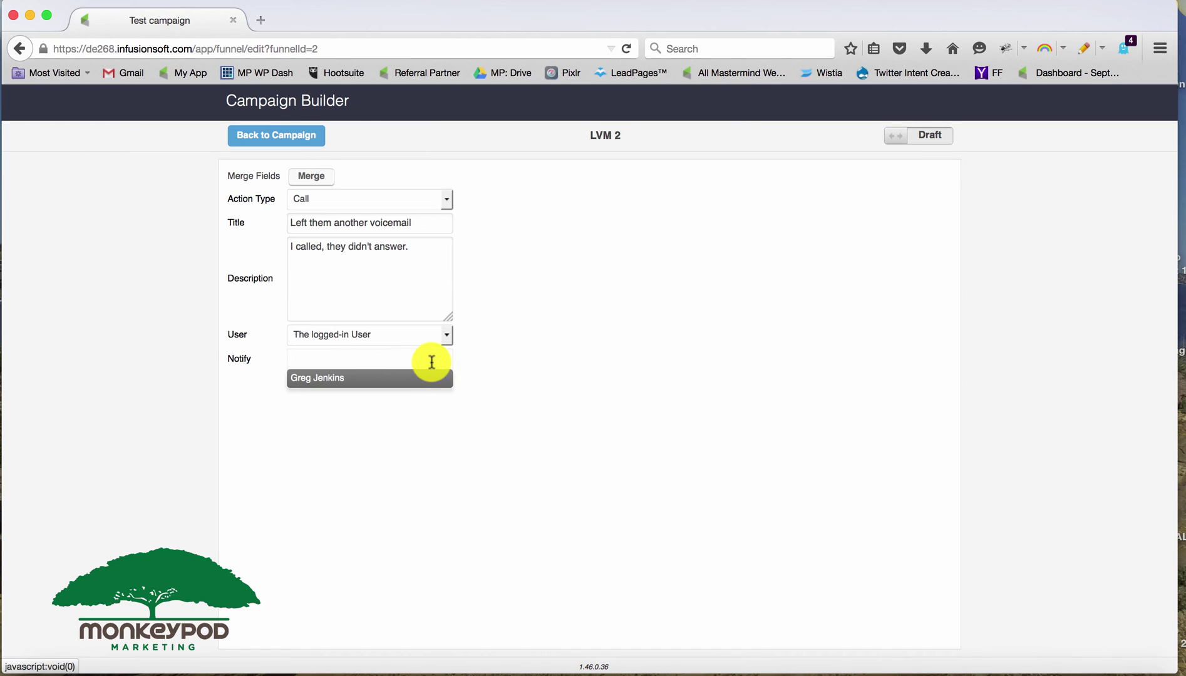
pyautogui.click(526, 355)
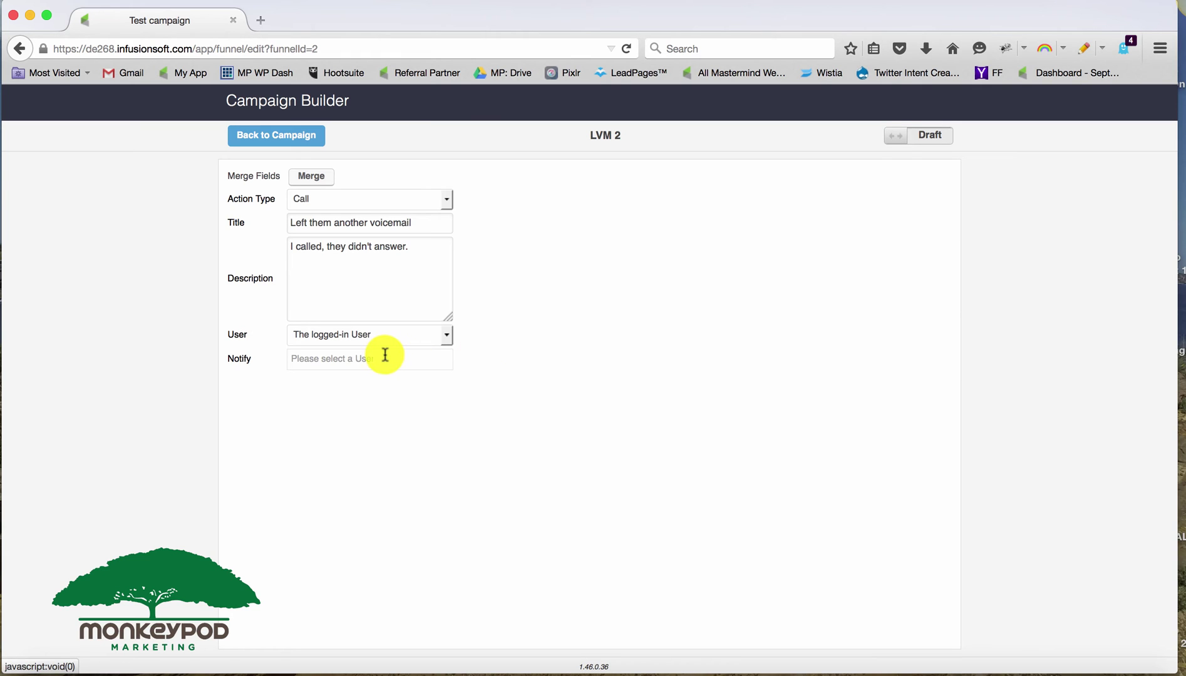
# Mark the LVM 2 note Ready and return to the campaign canvas.
pyautogui.click(916, 139)
pyautogui.click(291, 137)
pyautogui.click(486, 254)
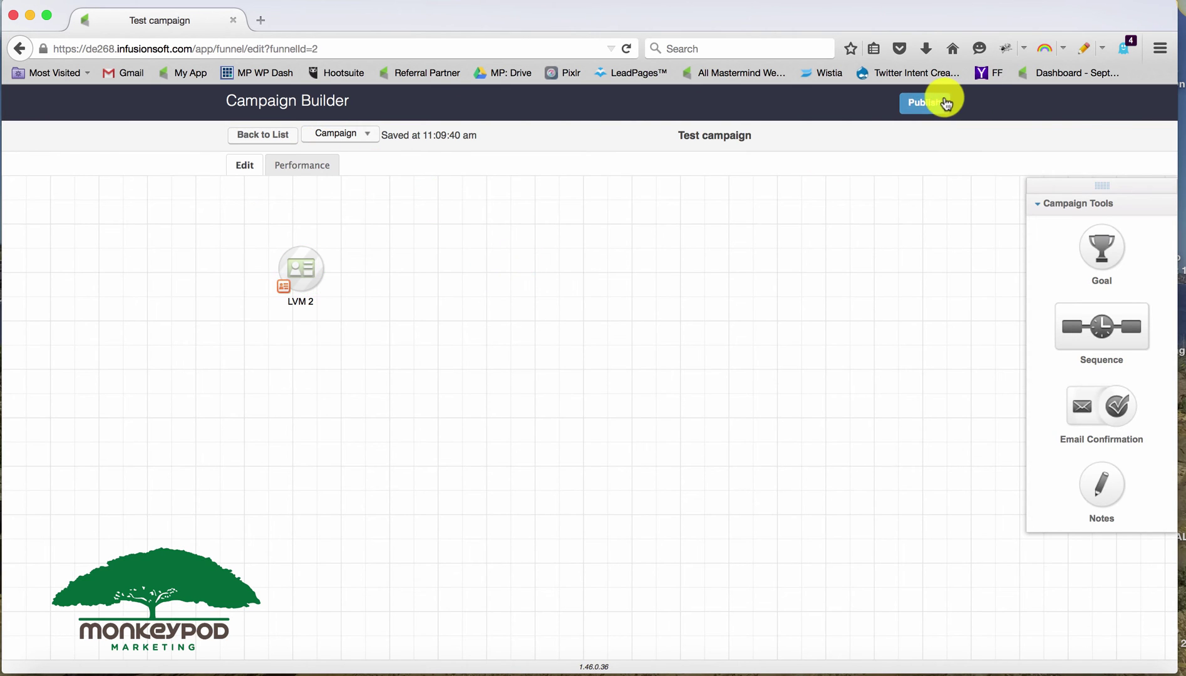
# Publish the Test campaign through the checklist and go back to the campaigns list.
pyautogui.click(942, 100)
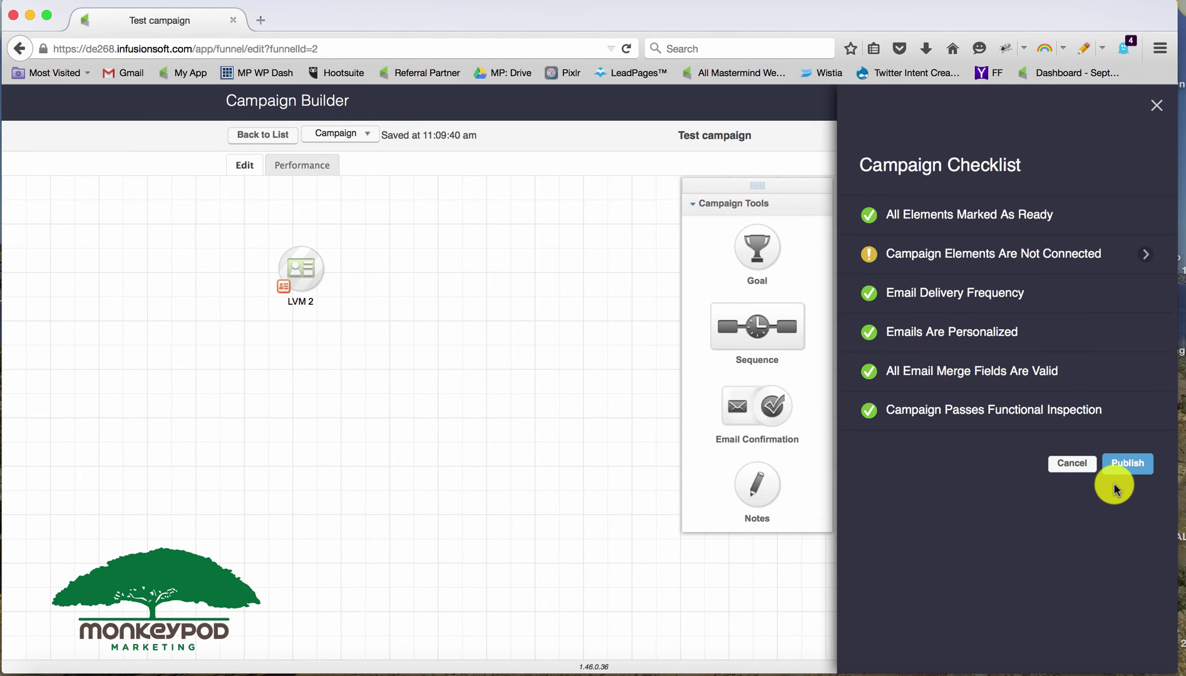
pyautogui.click(1117, 477)
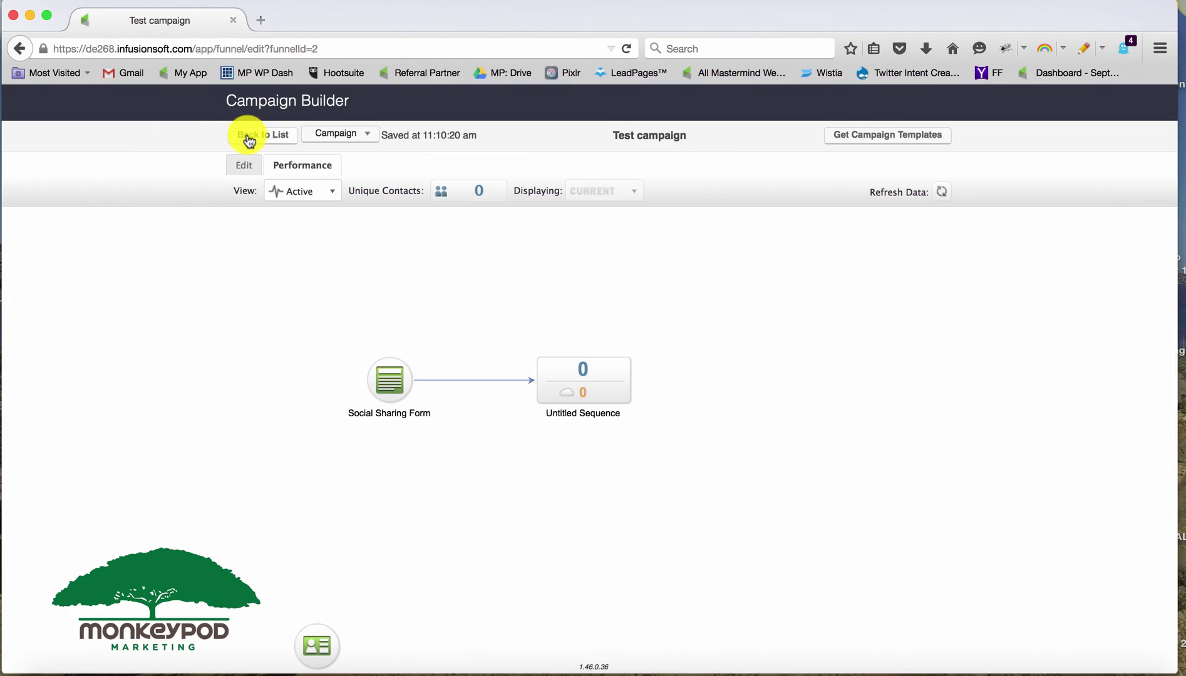
pyautogui.click(249, 140)
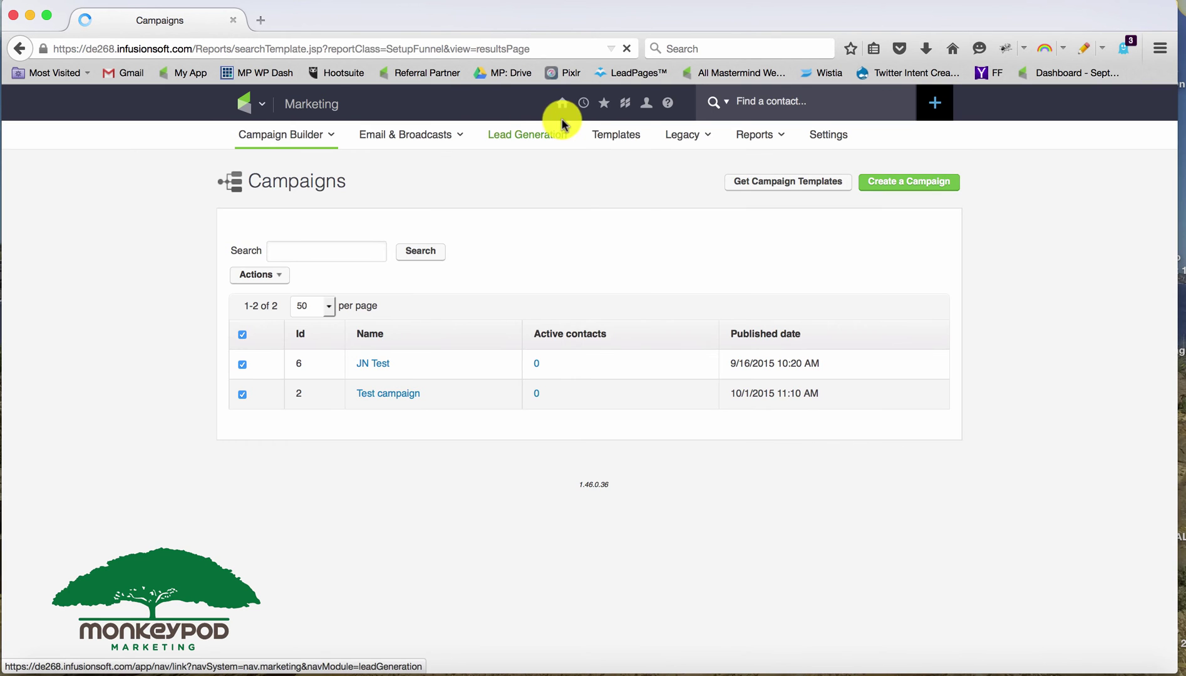
# Open the recent contact's record and confirm LVM 2 appears among the note templates.
pyautogui.click(583, 104)
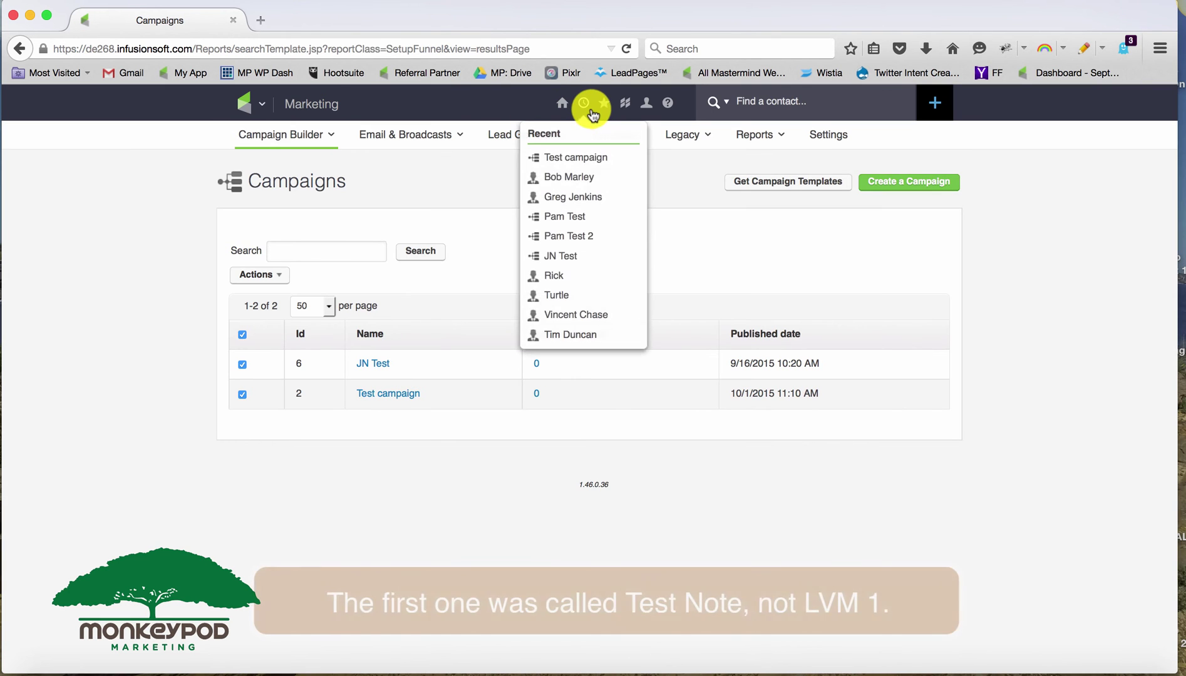
pyautogui.click(582, 179)
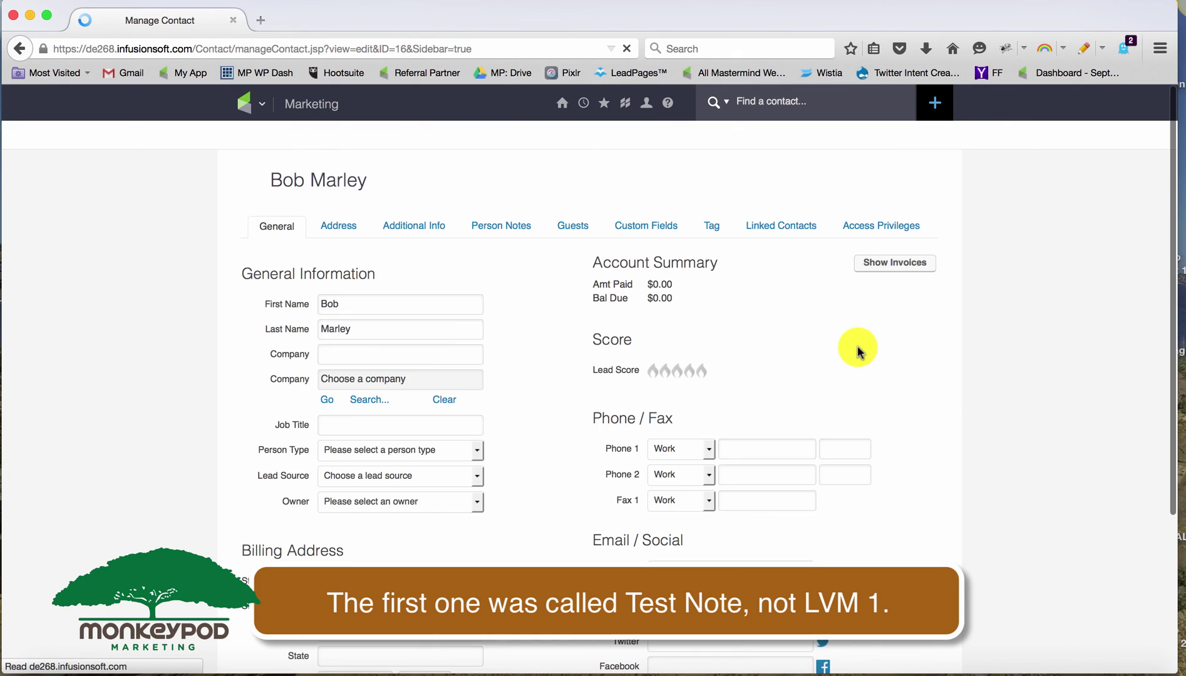
pyautogui.scroll(-15, 859, 351)
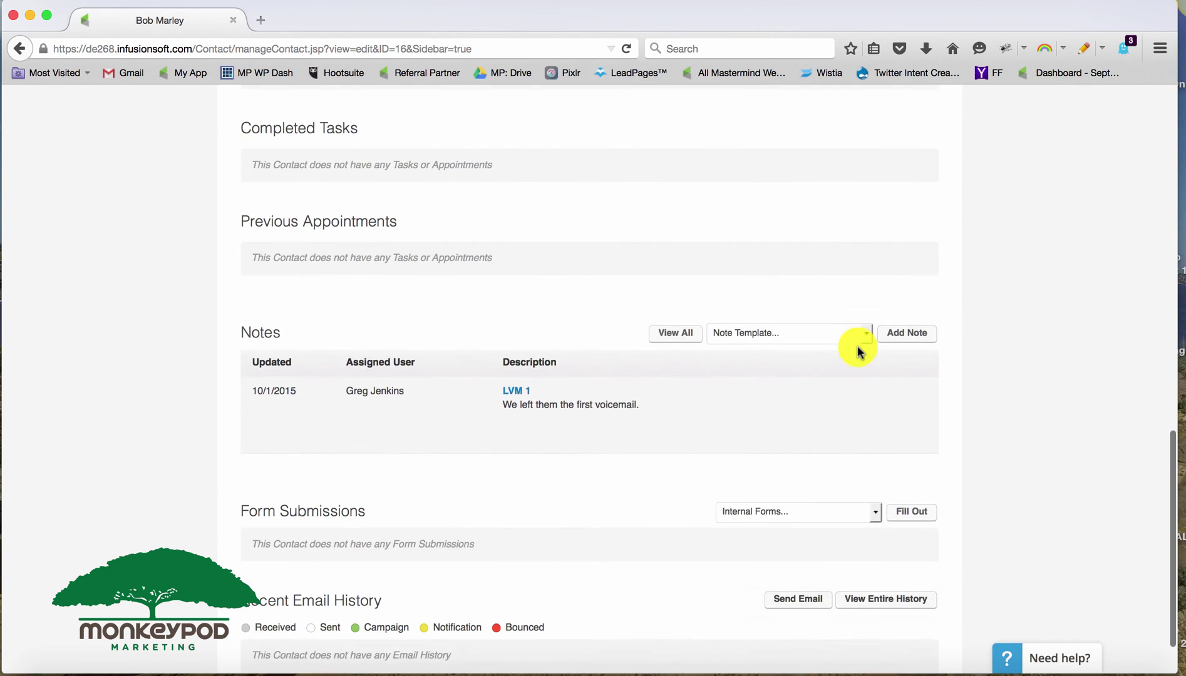
pyautogui.click(858, 345)
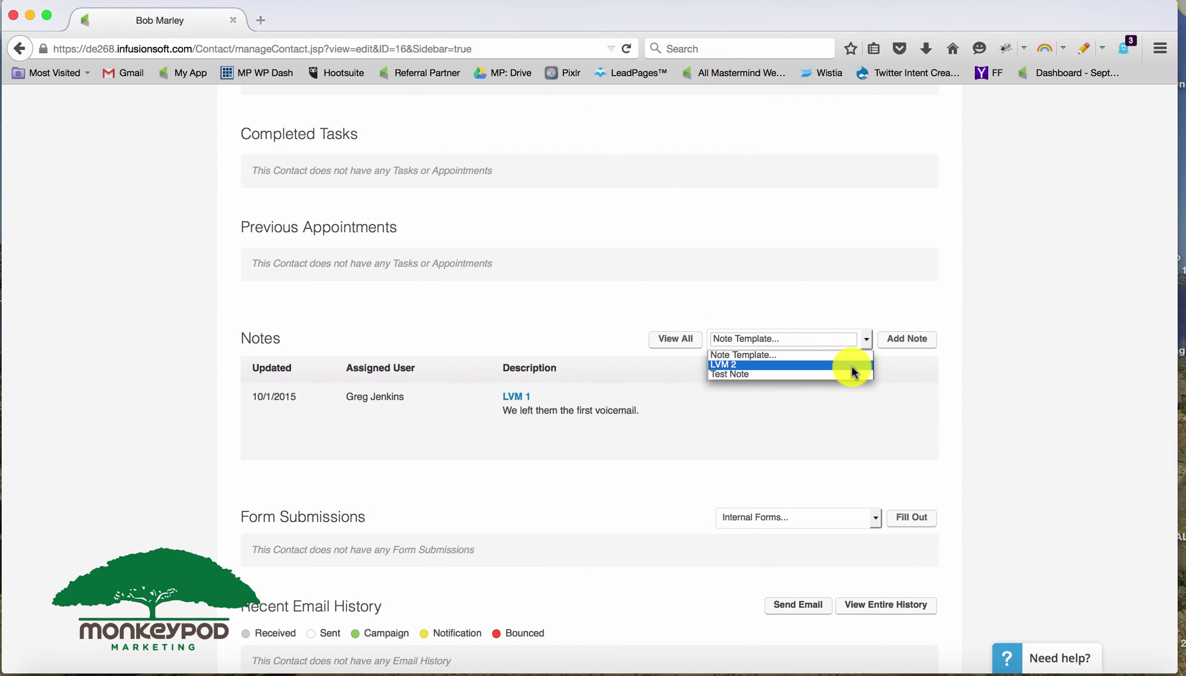
pyautogui.click(972, 363)
pyautogui.scroll(15, 979, 363)
pyautogui.click(245, 102)
# Reopen the Test campaign and review the LVM 2 note's settings.
pyautogui.click(468, 169)
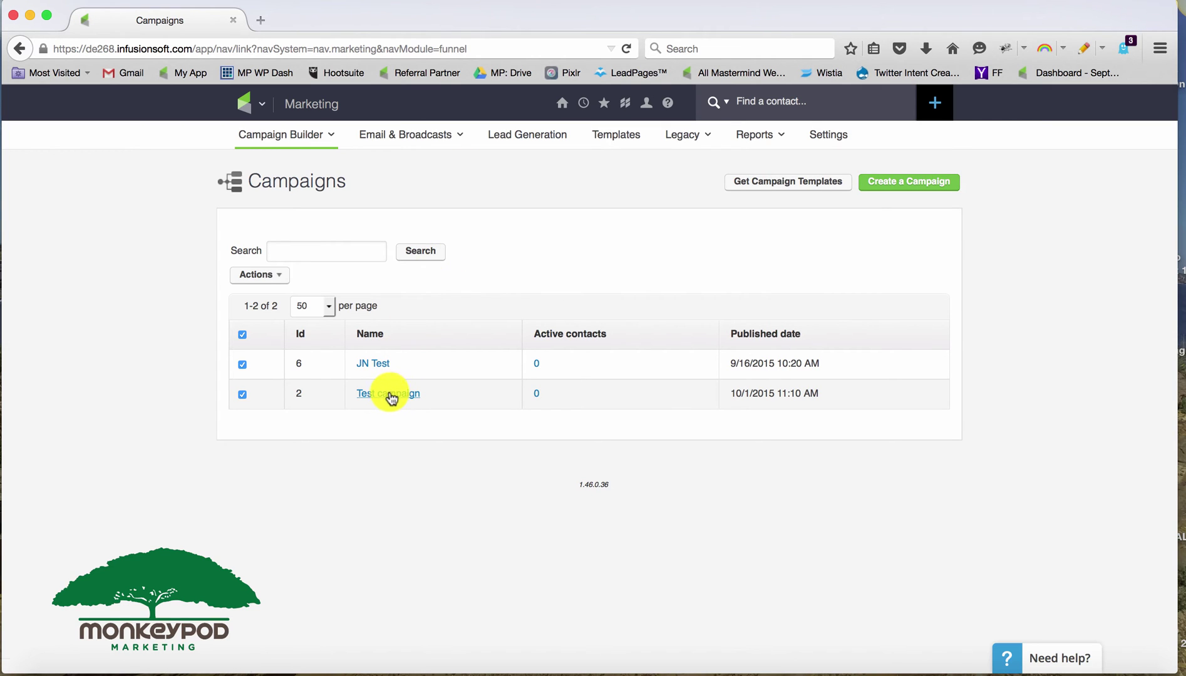
pyautogui.click(389, 396)
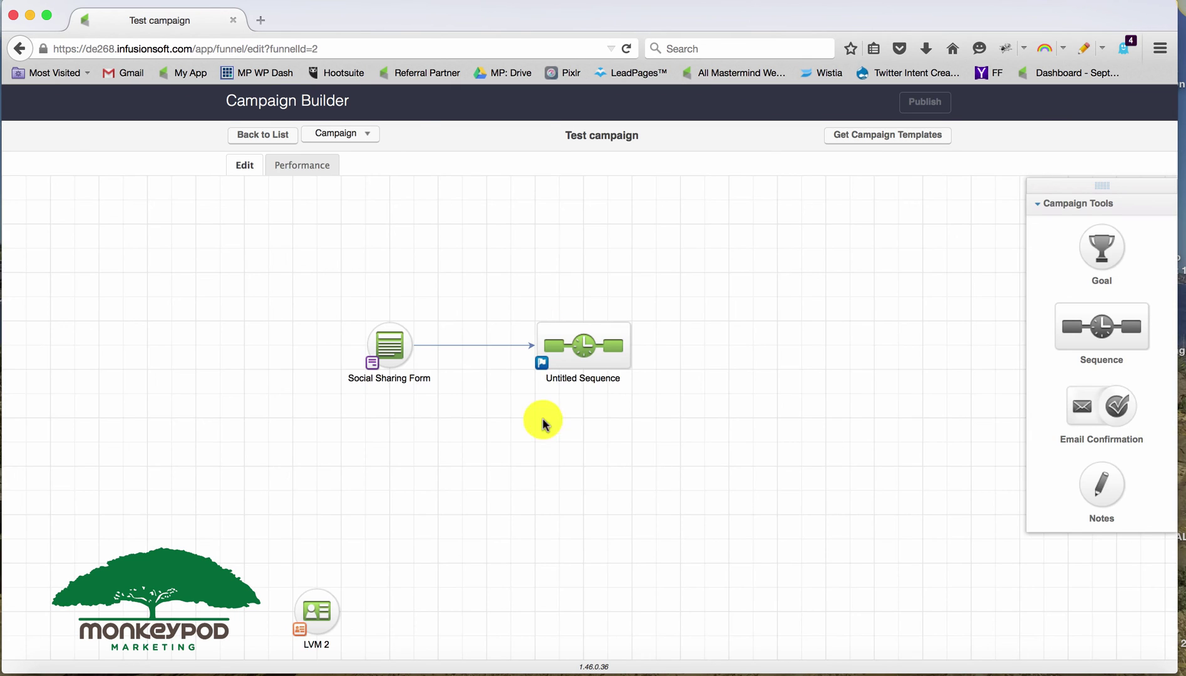
pyautogui.moveTo(543, 419); pyautogui.dragTo(543, 132)
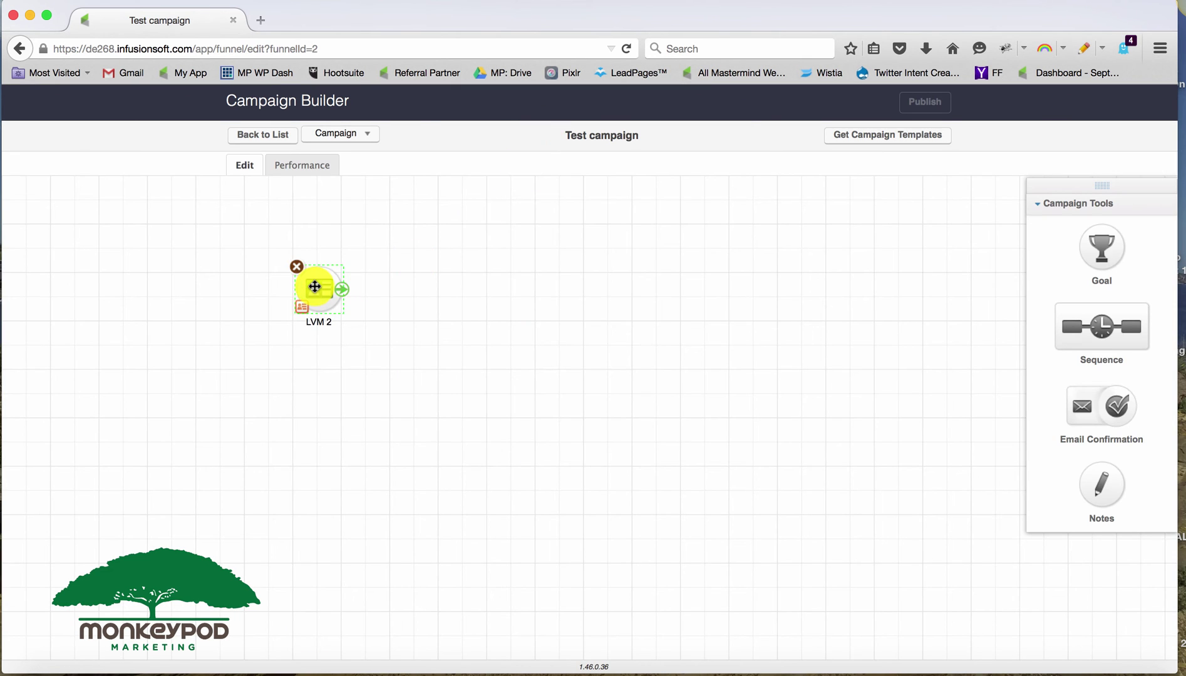
pyautogui.doubleClick(315, 285)
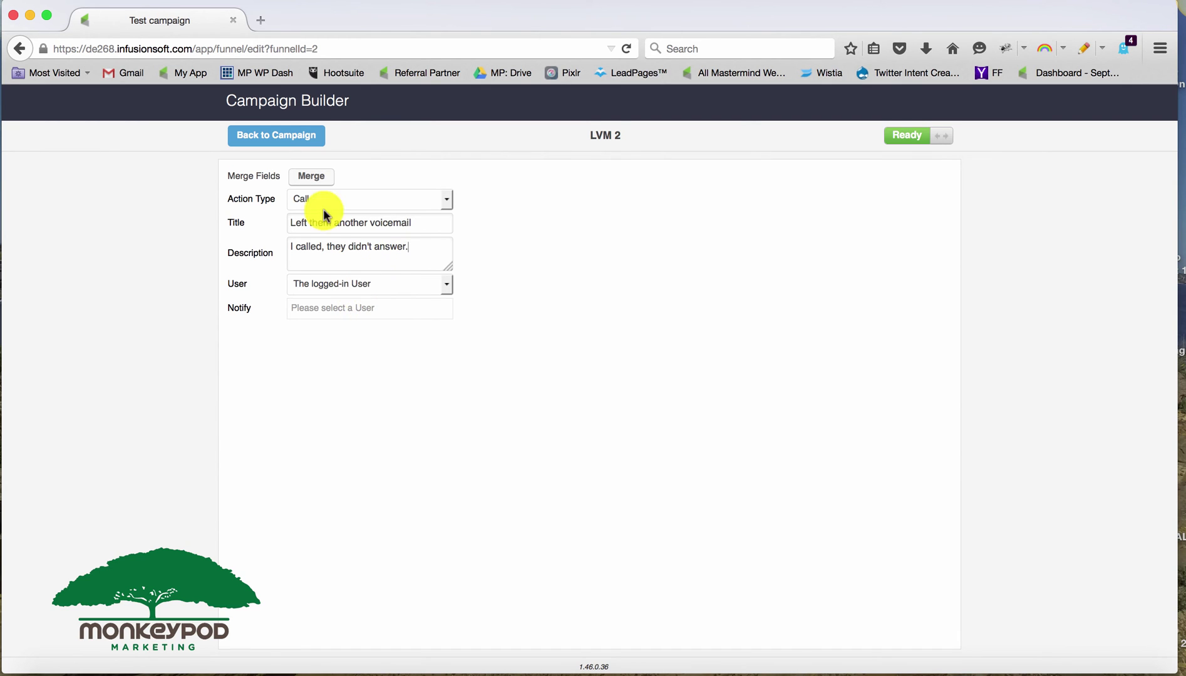
pyautogui.click(310, 136)
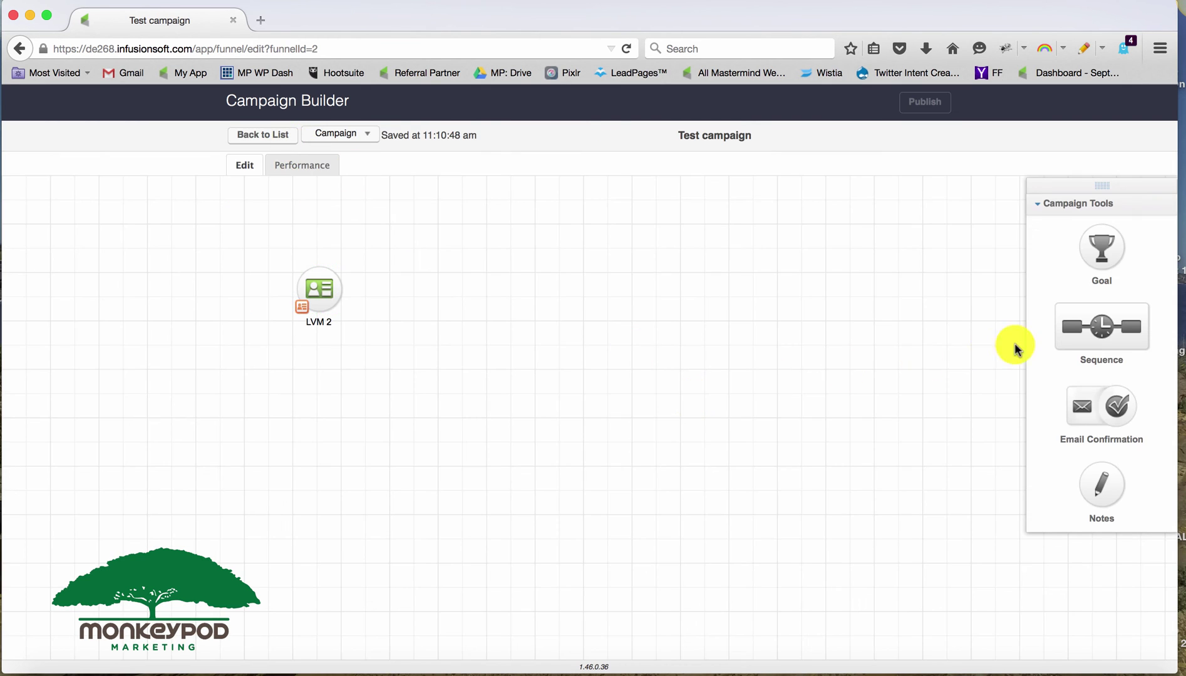
# Add a new sequence beside LVM 2 and connect the goal to it.
pyautogui.moveTo(1068, 327); pyautogui.dragTo(437, 286)
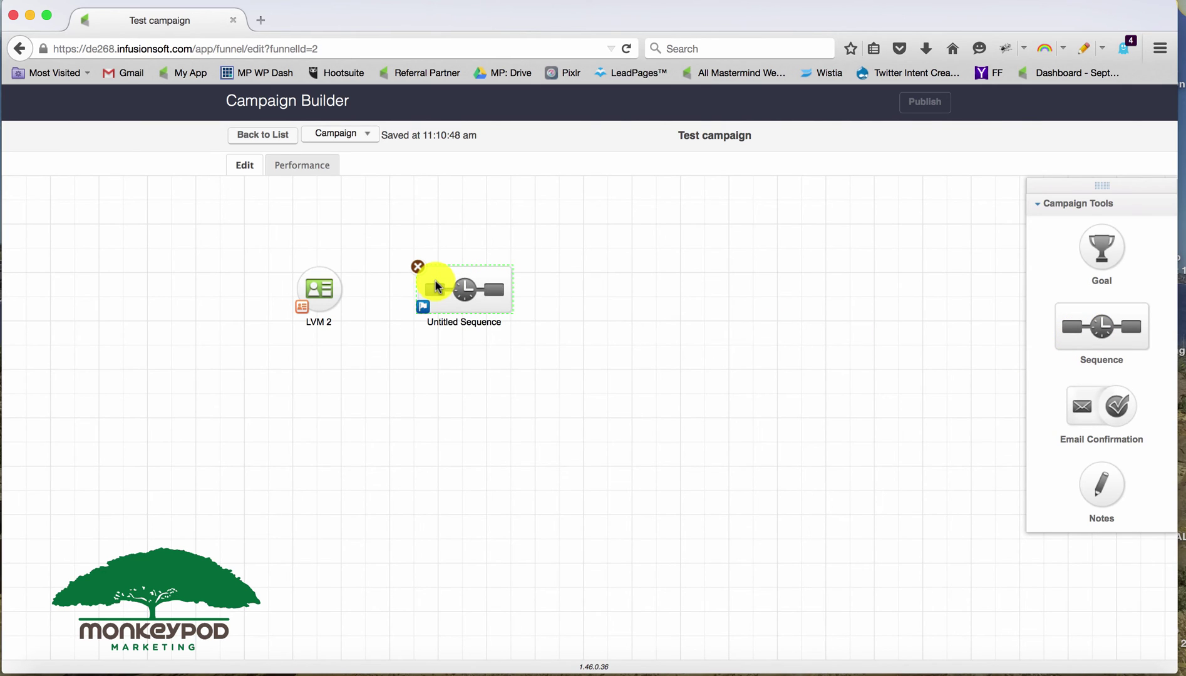
pyautogui.moveTo(344, 301)
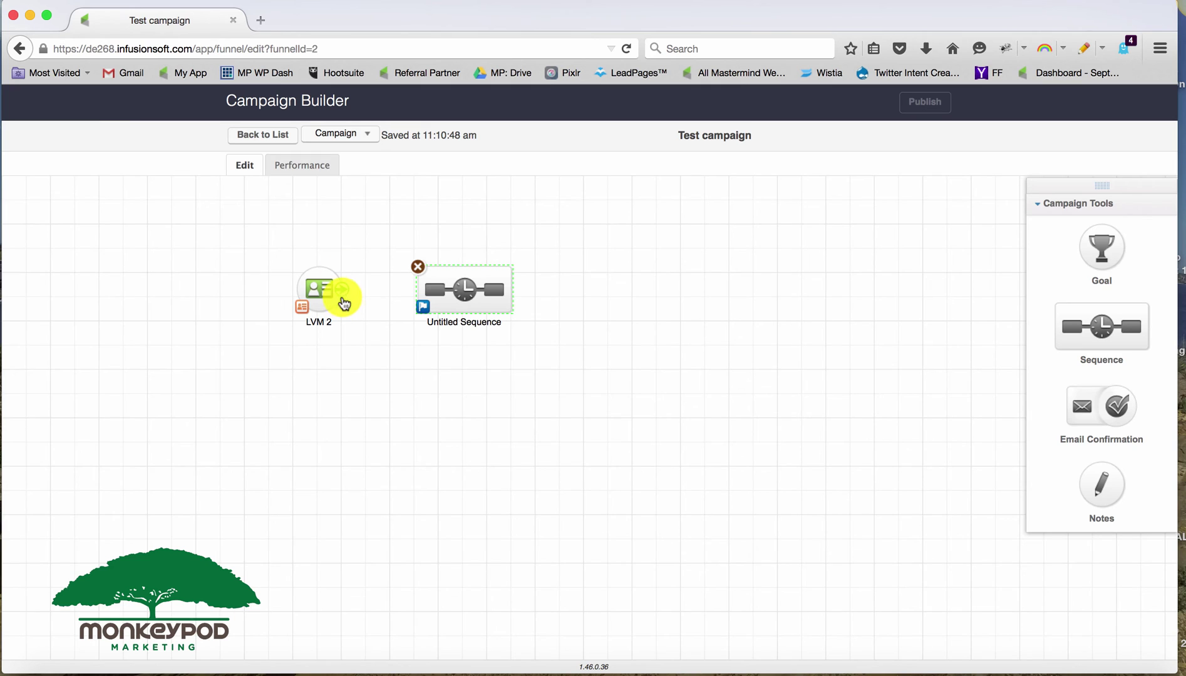
pyautogui.moveTo(343, 302); pyautogui.dragTo(499, 286)
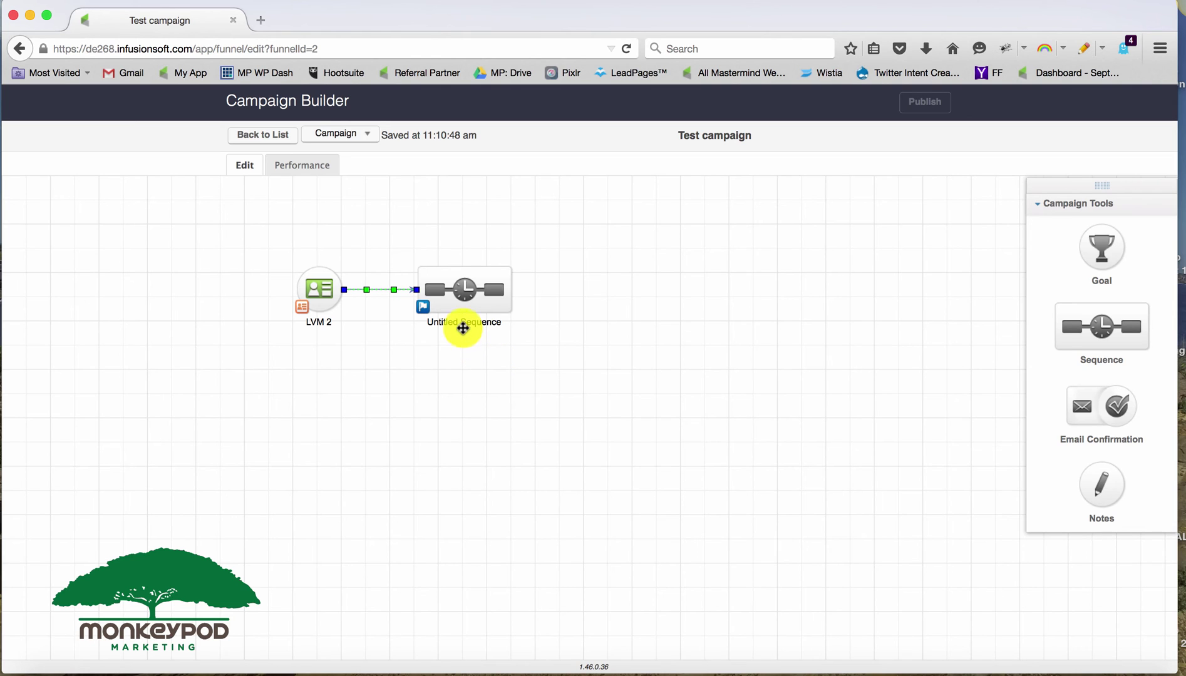
# Rename the new sequence to 'Note Outcome Actions'.
pyautogui.click(463, 327)
pyautogui.click(463, 327)
pyautogui.write('Note Outcome Actions')
pyautogui.click(453, 293)
# Open the Note Outcome Actions sequence, browse its process actions, and mark it Ready.
pyautogui.doubleClick(453, 293)
pyautogui.click(1068, 559)
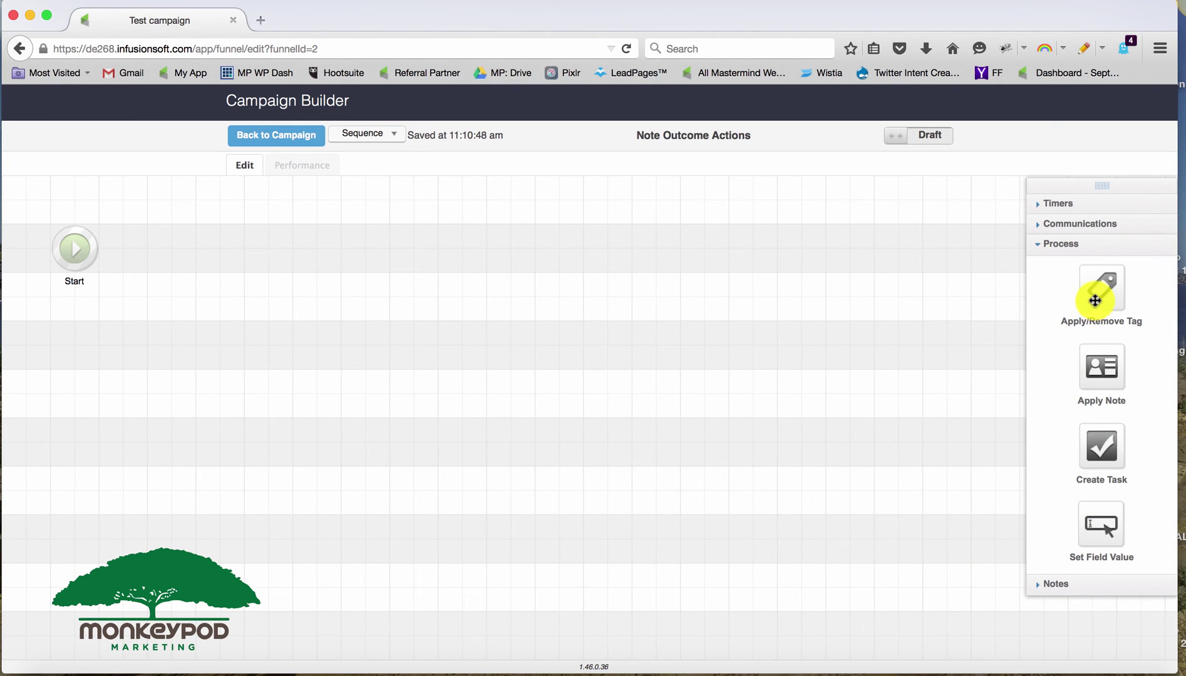
pyautogui.click(1075, 232)
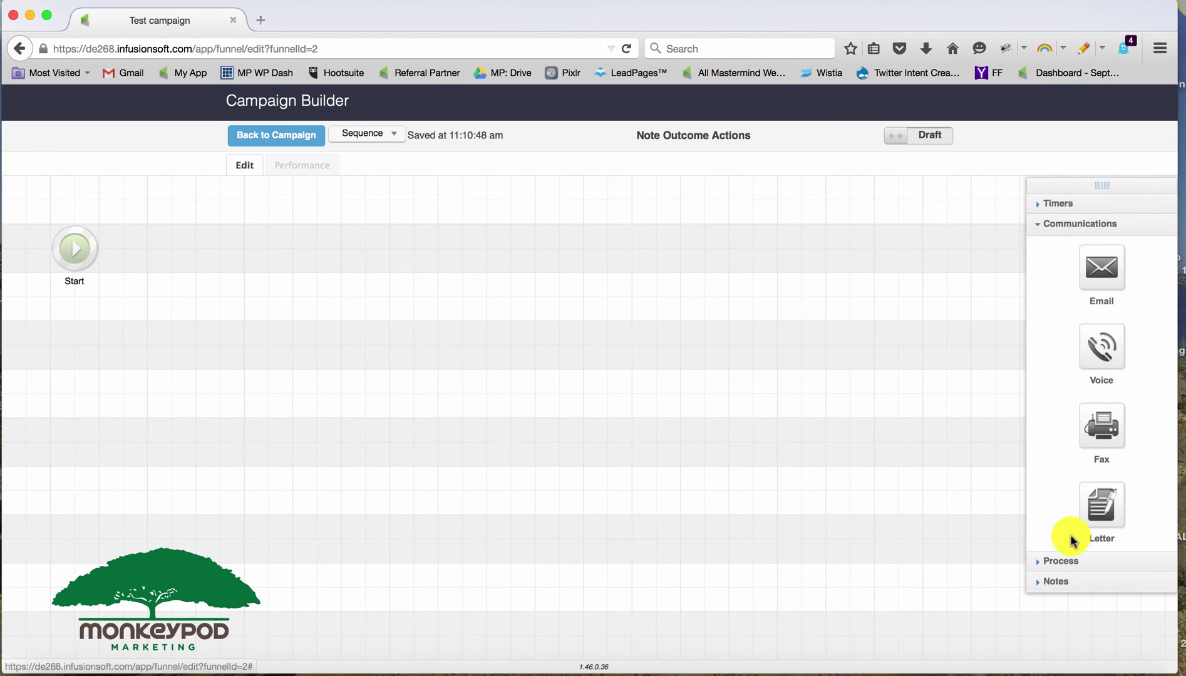
pyautogui.click(1065, 561)
pyautogui.scroll(-2, 1068, 465)
pyautogui.scroll(-4, 1068, 464)
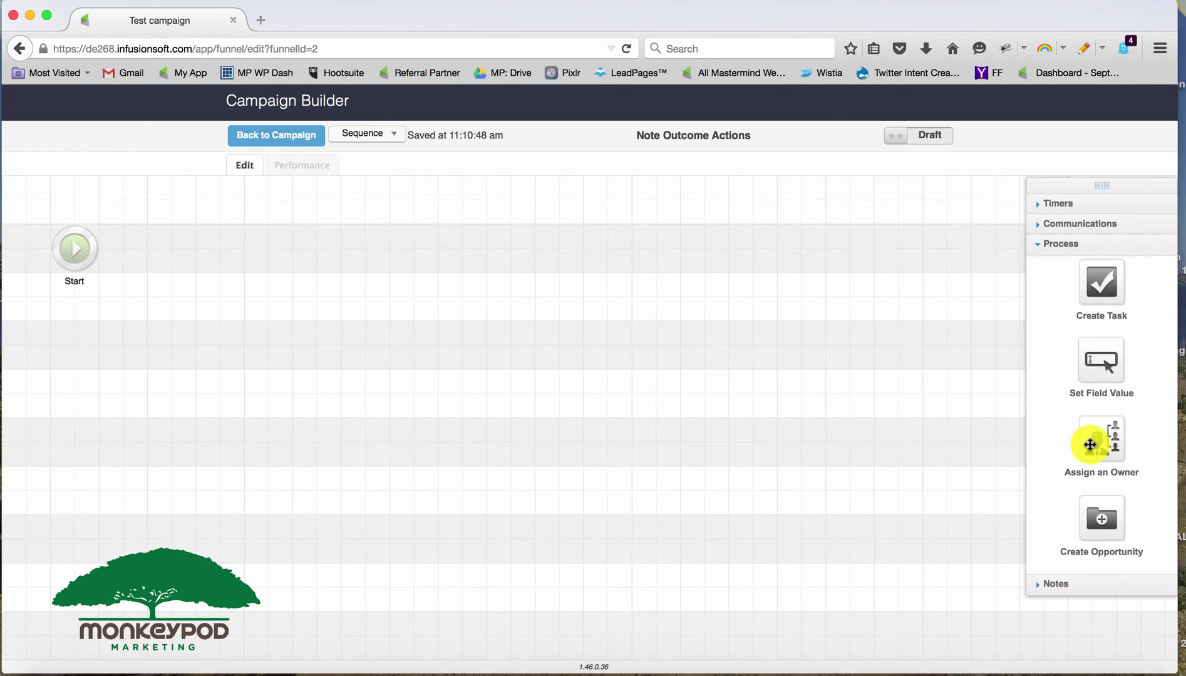
pyautogui.click(893, 136)
pyautogui.click(315, 133)
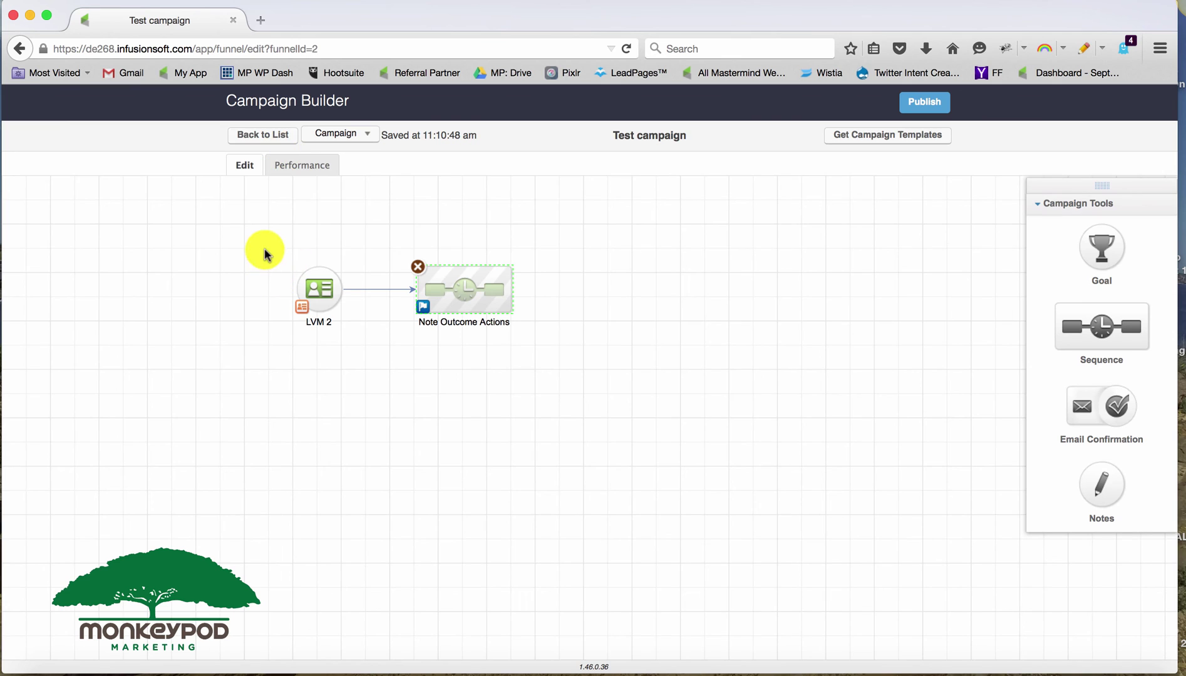
# Move the LVM 2 goal to the right of the Note Outcome Actions sequence.
pyautogui.moveTo(260, 252); pyautogui.dragTo(365, 355)
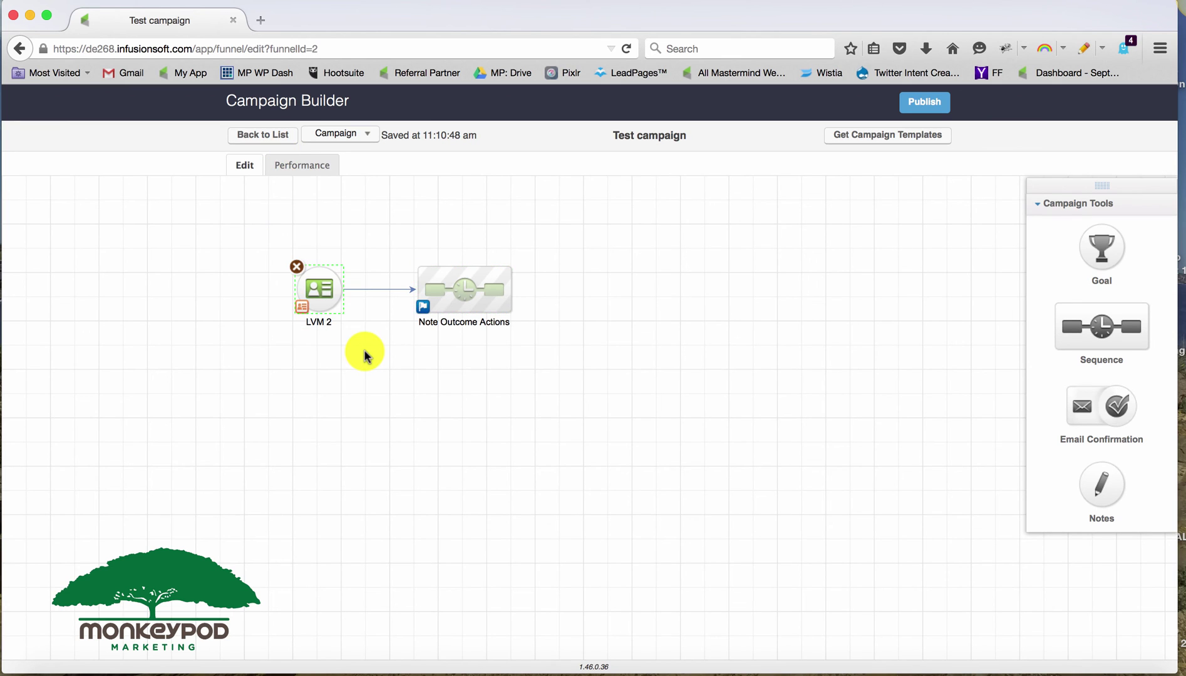
pyautogui.moveTo(398, 193); pyautogui.dragTo(804, 487)
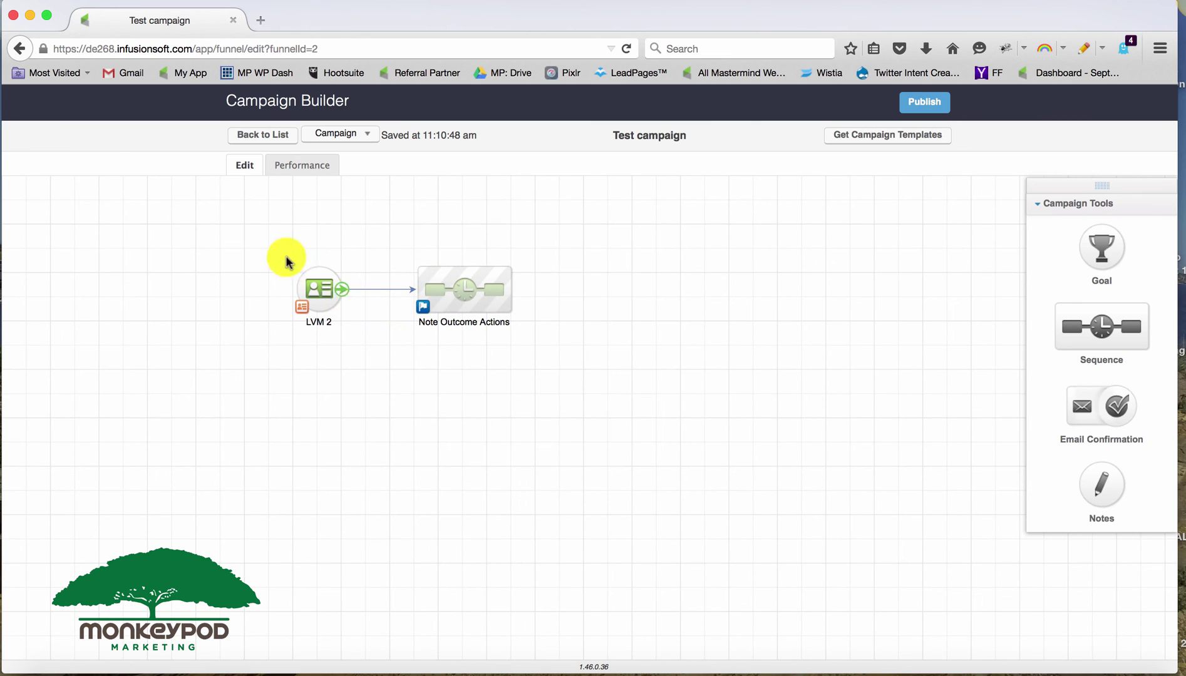
pyautogui.moveTo(275, 251); pyautogui.dragTo(339, 293)
pyautogui.click(353, 290)
pyautogui.click(313, 292)
pyautogui.moveTo(314, 302); pyautogui.dragTo(605, 301)
# Connect Note Outcome Actions into LVM 2 and return to the campaigns list.
pyautogui.moveTo(509, 288); pyautogui.dragTo(593, 287)
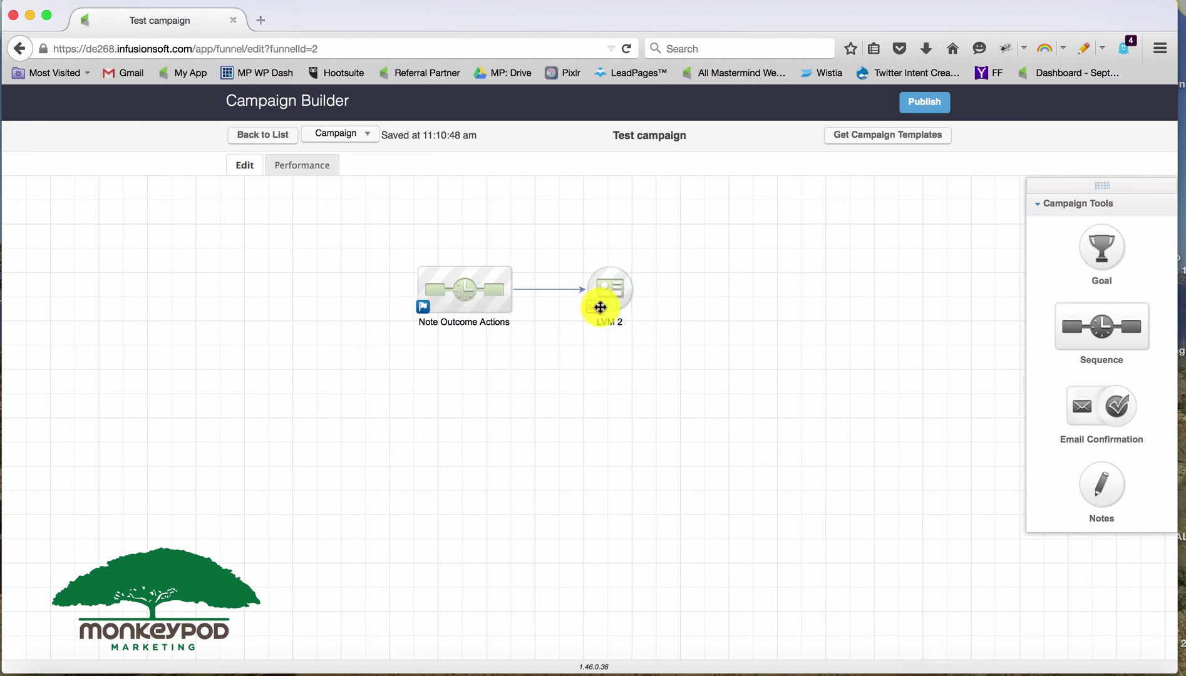
pyautogui.moveTo(558, 242); pyautogui.dragTo(669, 354)
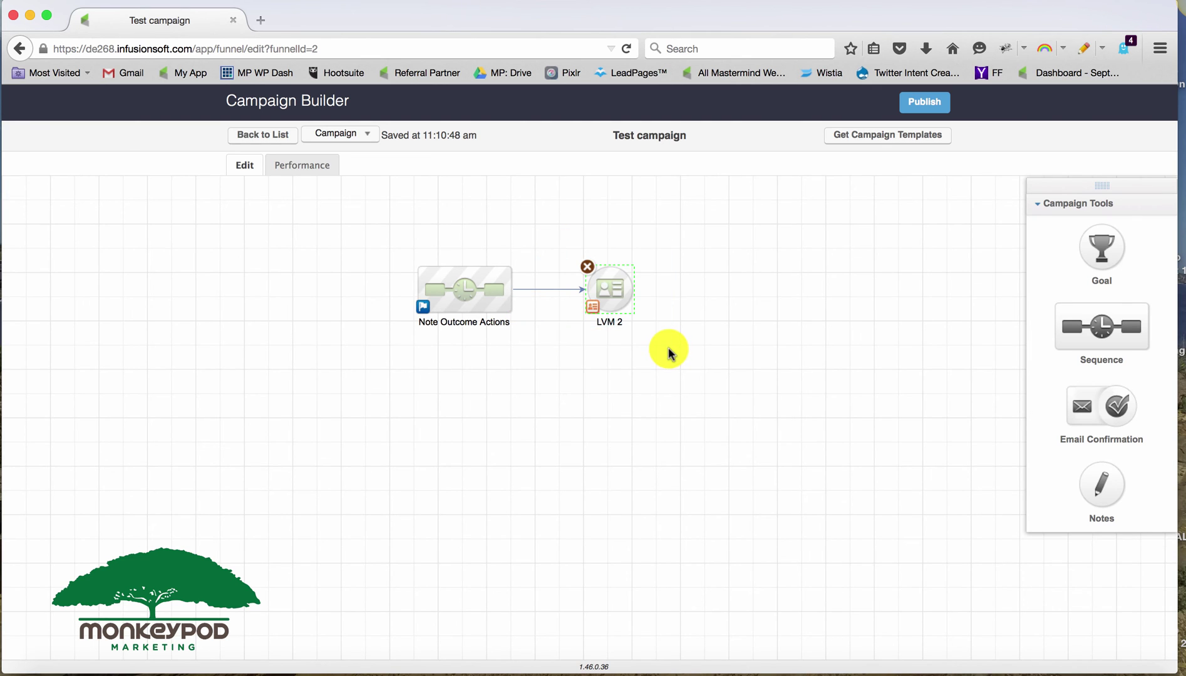
pyautogui.moveTo(543, 358); pyautogui.dragTo(341, 225)
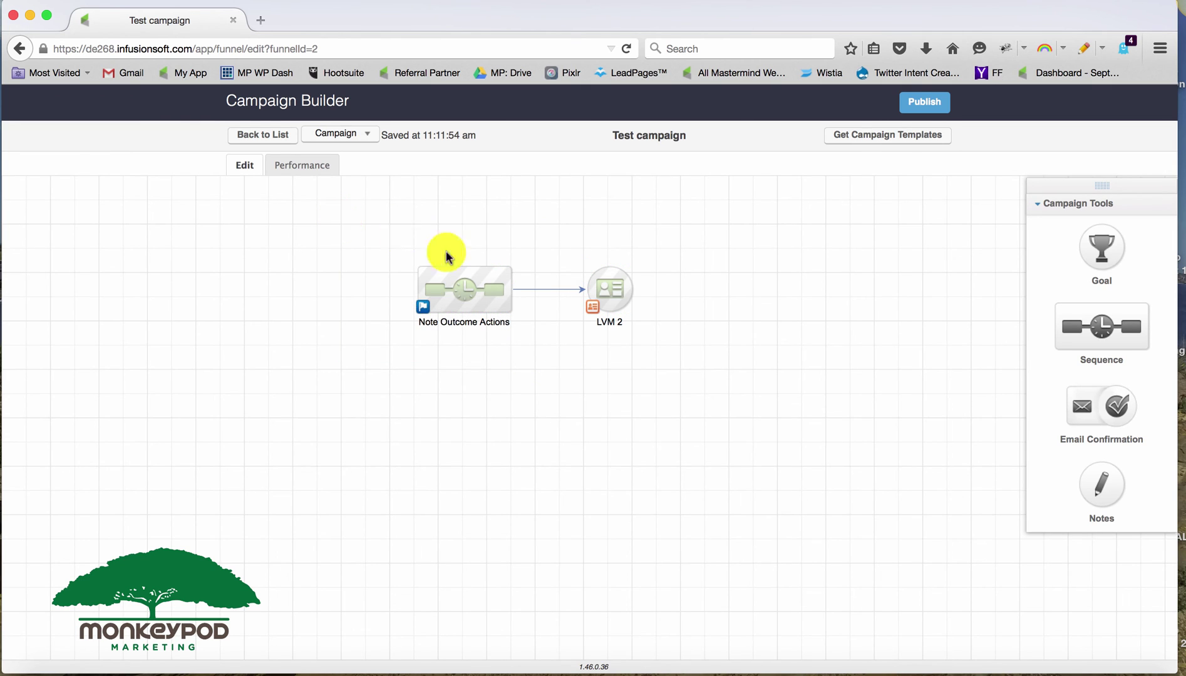
pyautogui.moveTo(554, 240); pyautogui.dragTo(652, 368)
pyautogui.click(651, 369)
pyautogui.click(282, 138)
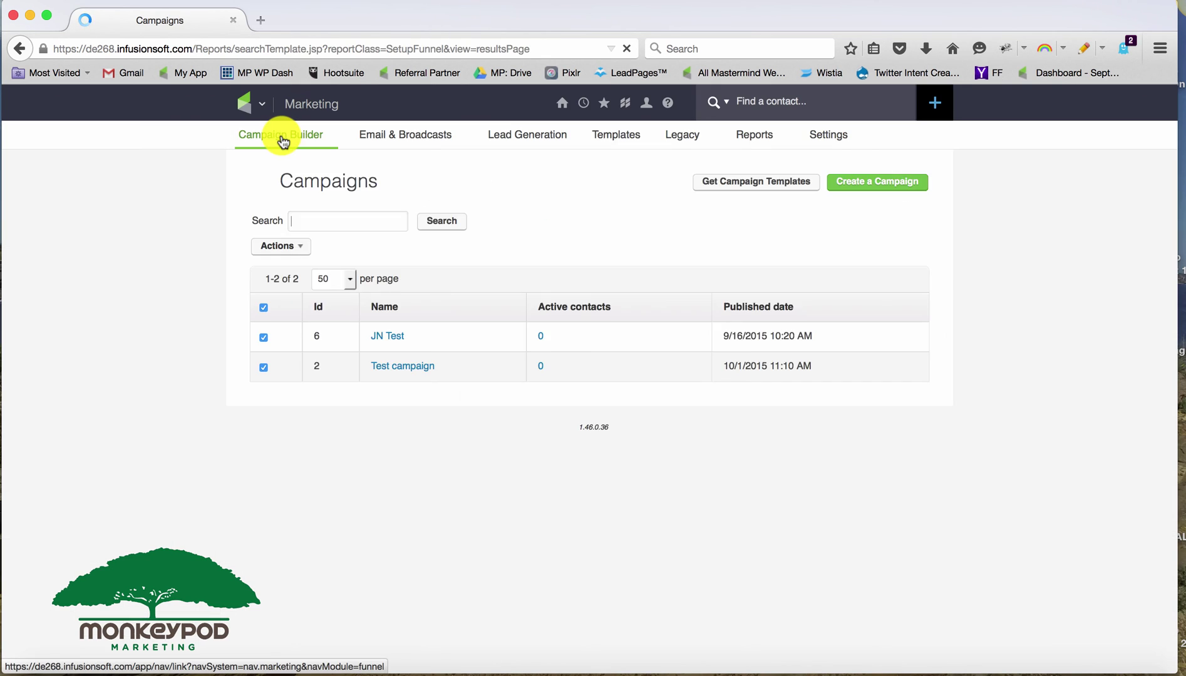
# Reopen the Test campaign, review the note flow, and save back to the list.
pyautogui.moveTo(282, 139)
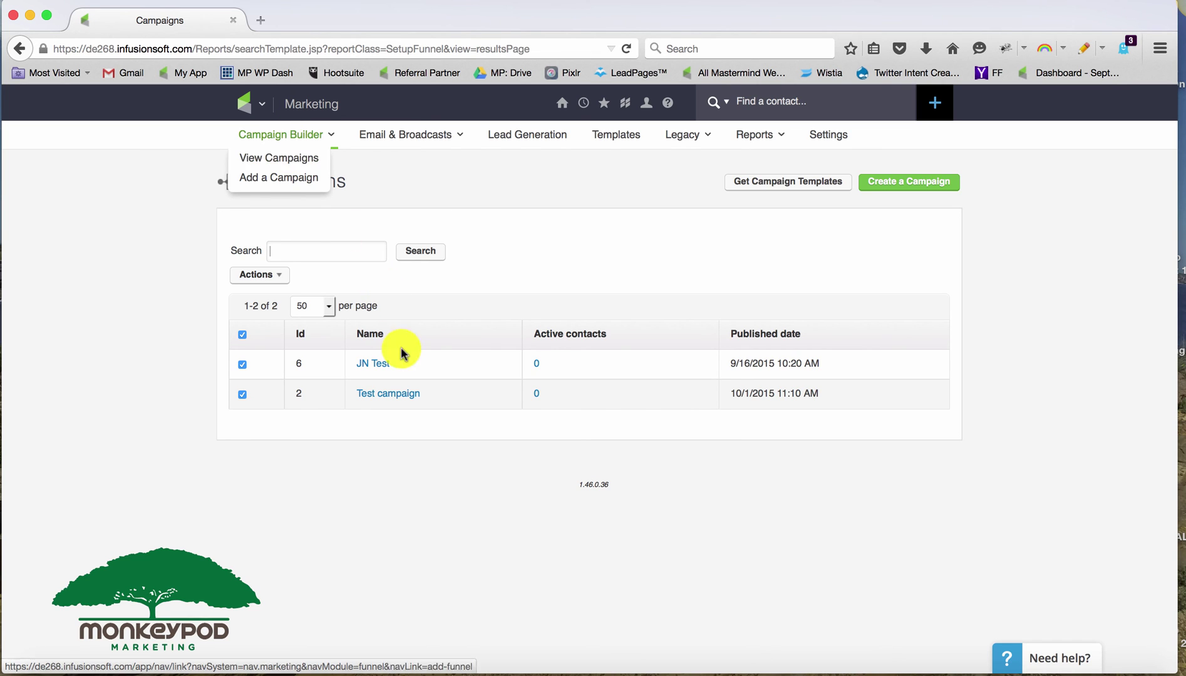
pyautogui.click(400, 395)
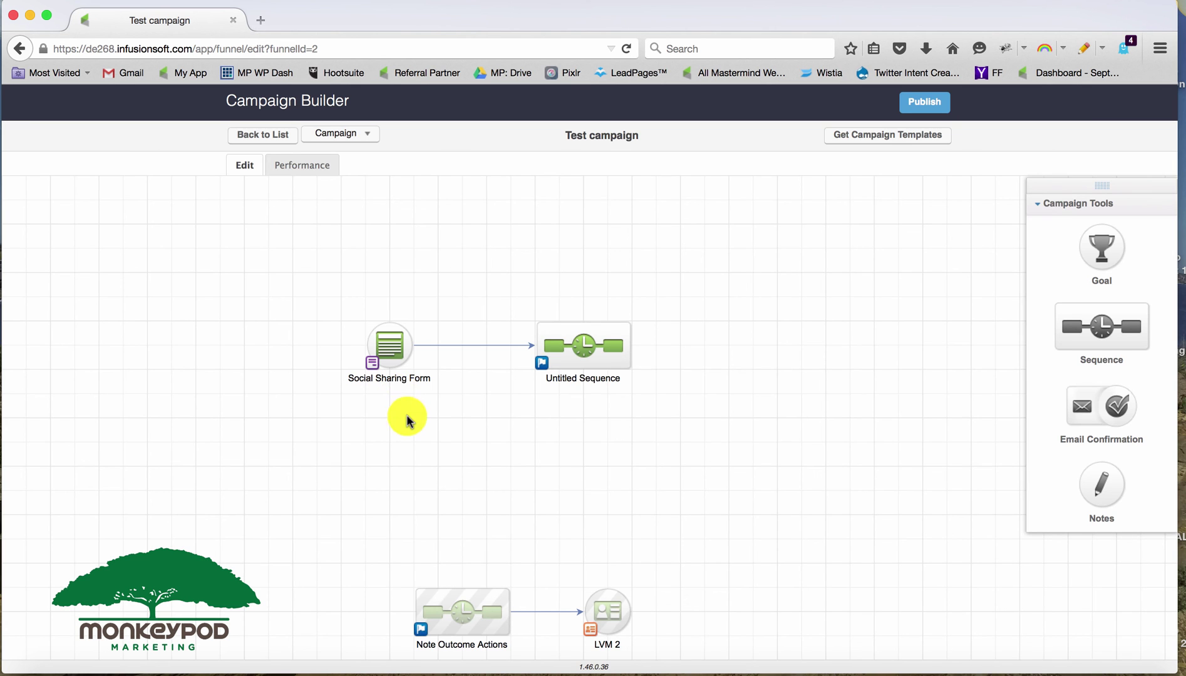
pyautogui.moveTo(411, 406); pyautogui.dragTo(400, 209)
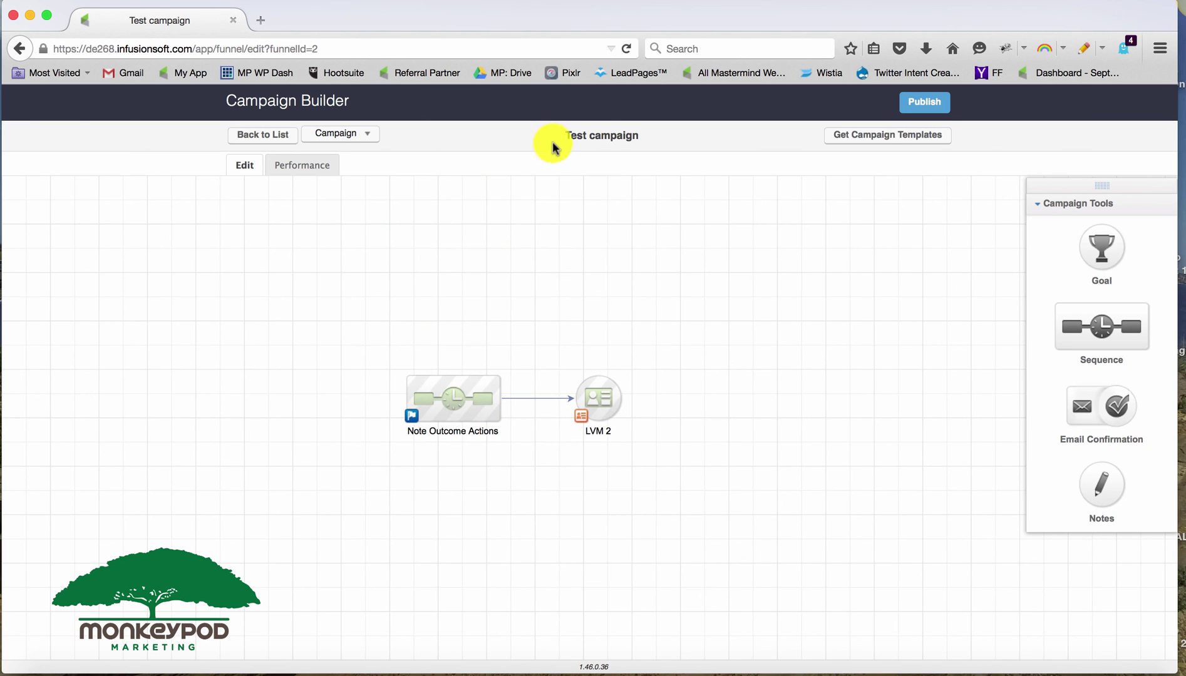
pyautogui.moveTo(563, 133); pyautogui.dragTo(649, 145)
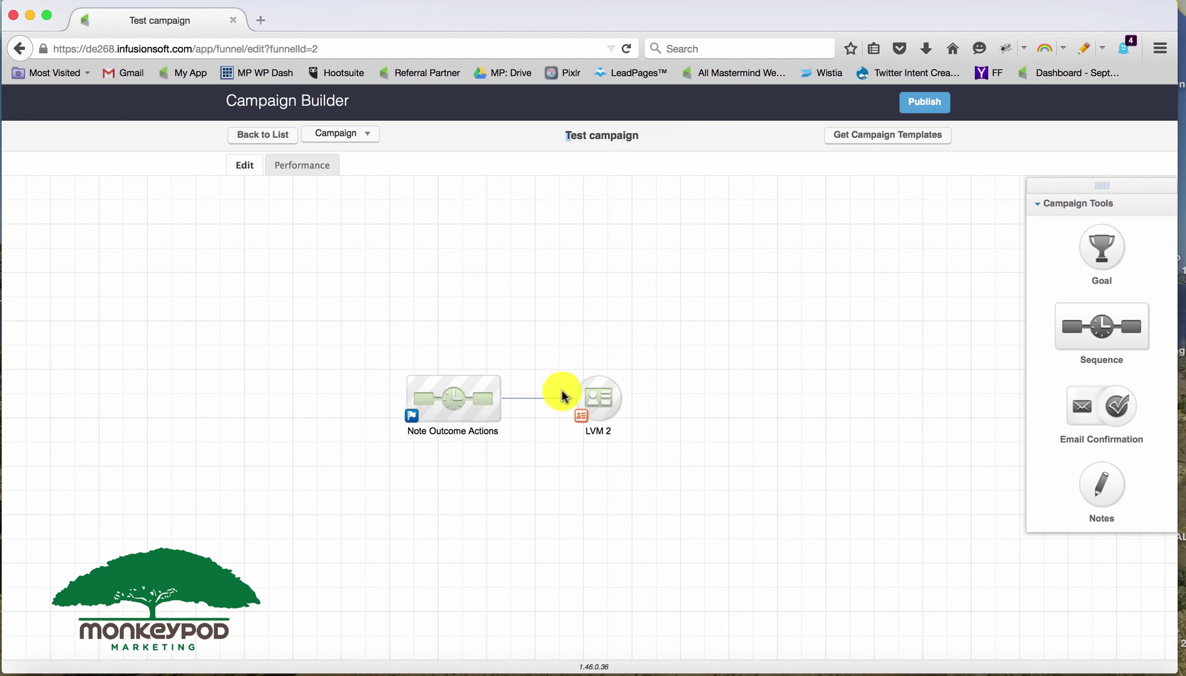
pyautogui.moveTo(588, 426)
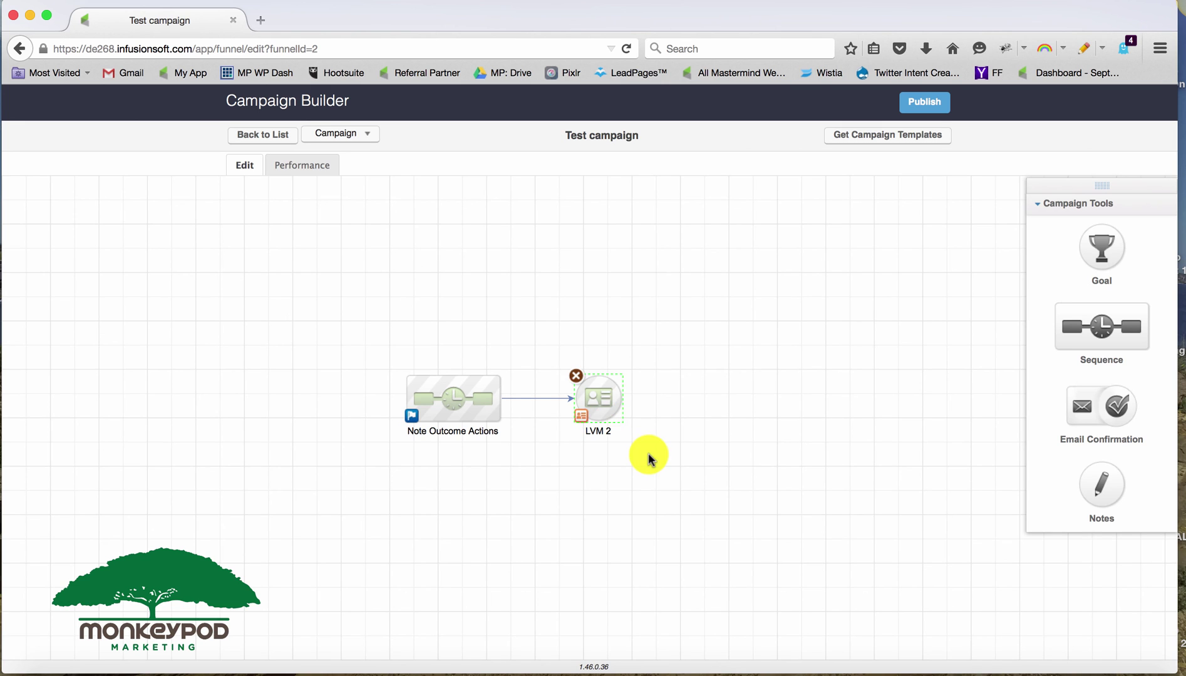
pyautogui.click(286, 136)
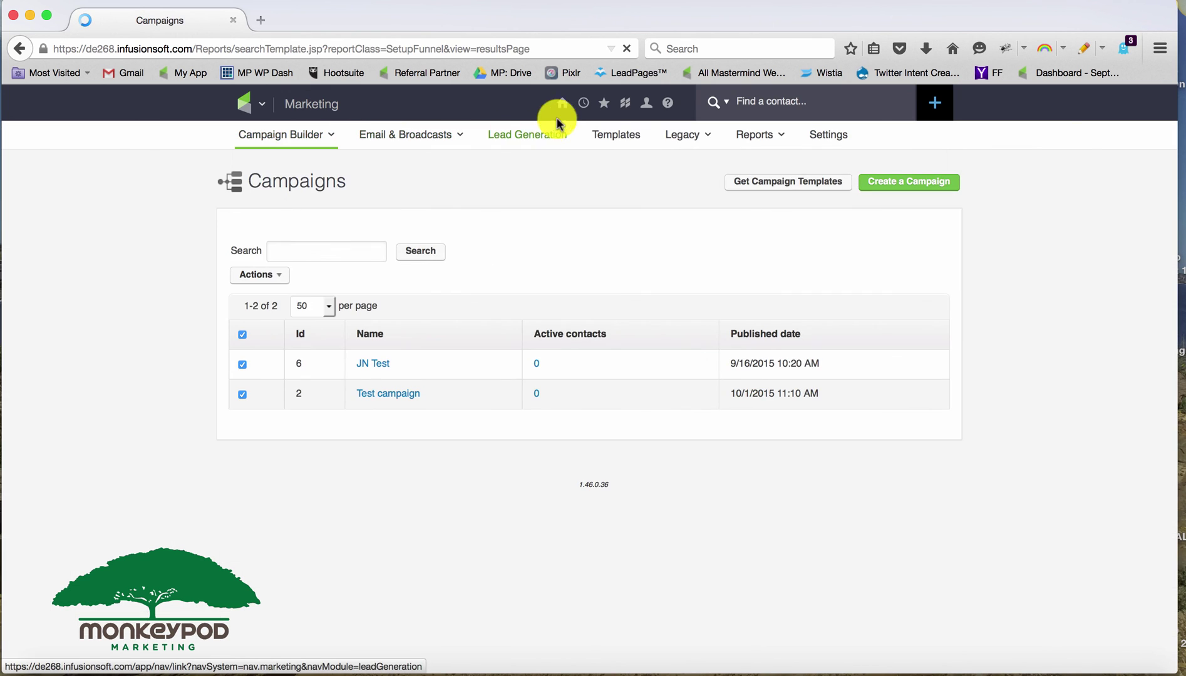
# Open the recently viewed contact's record down to its Notes list.
pyautogui.click(583, 102)
pyautogui.click(589, 200)
pyautogui.scroll(-10, 907, 411)
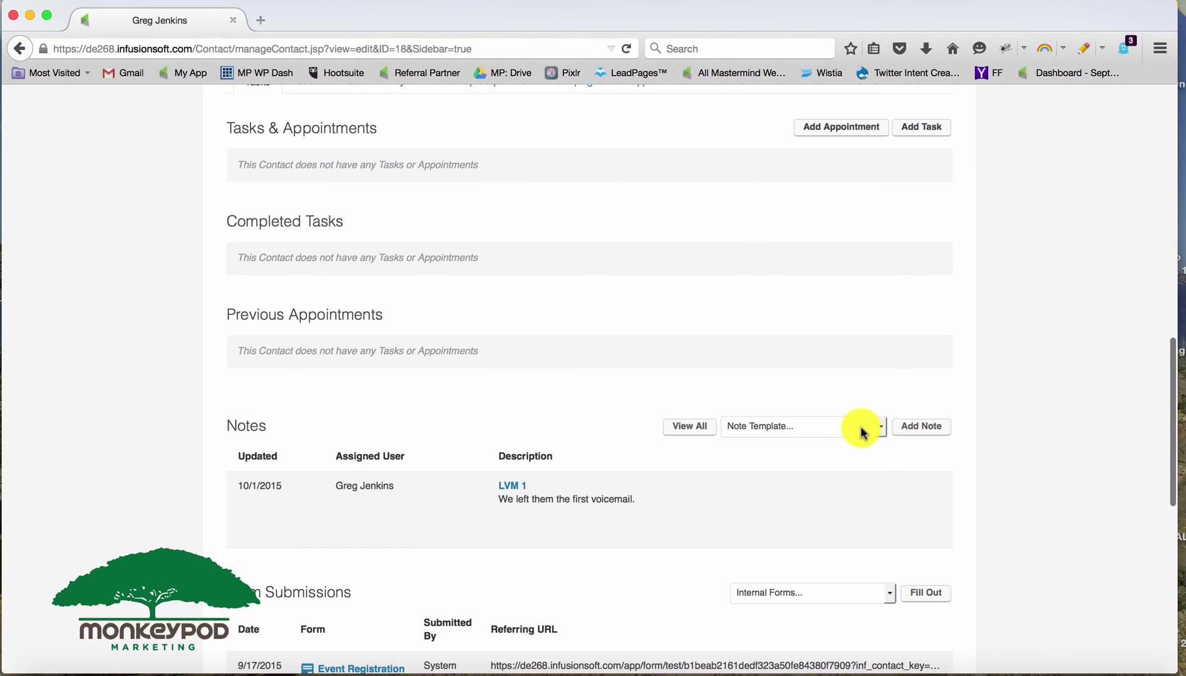
# Add a note to the contact using the LVM 2 template.
pyautogui.click(859, 429)
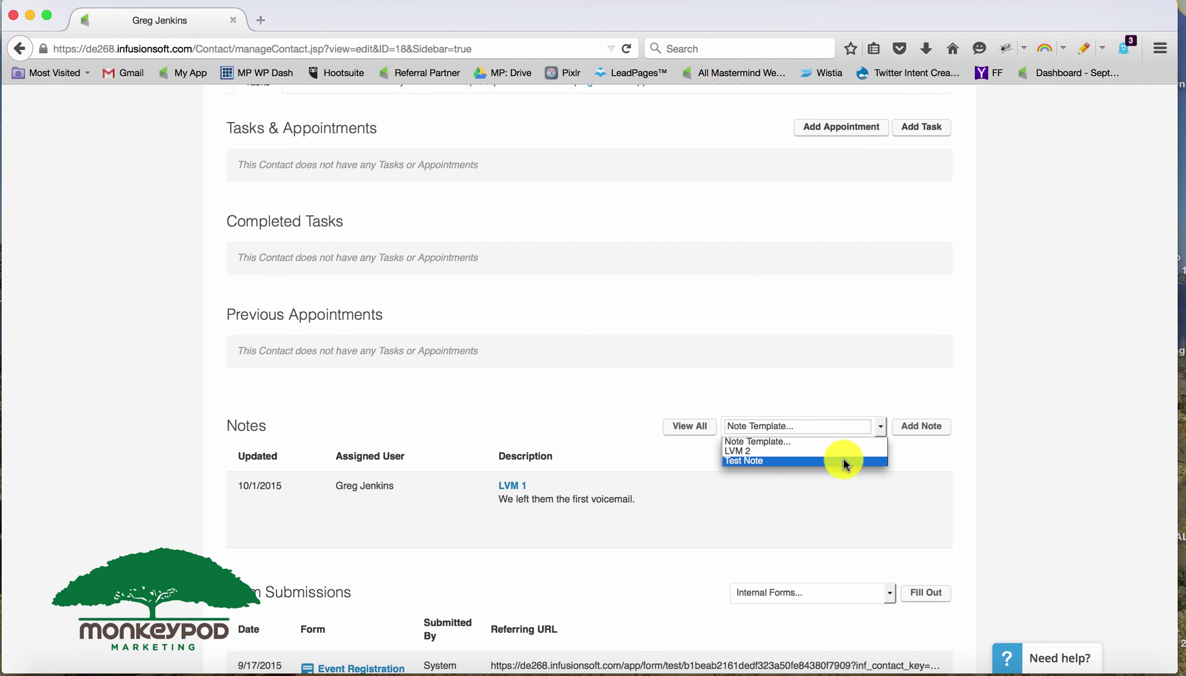
pyautogui.click(844, 451)
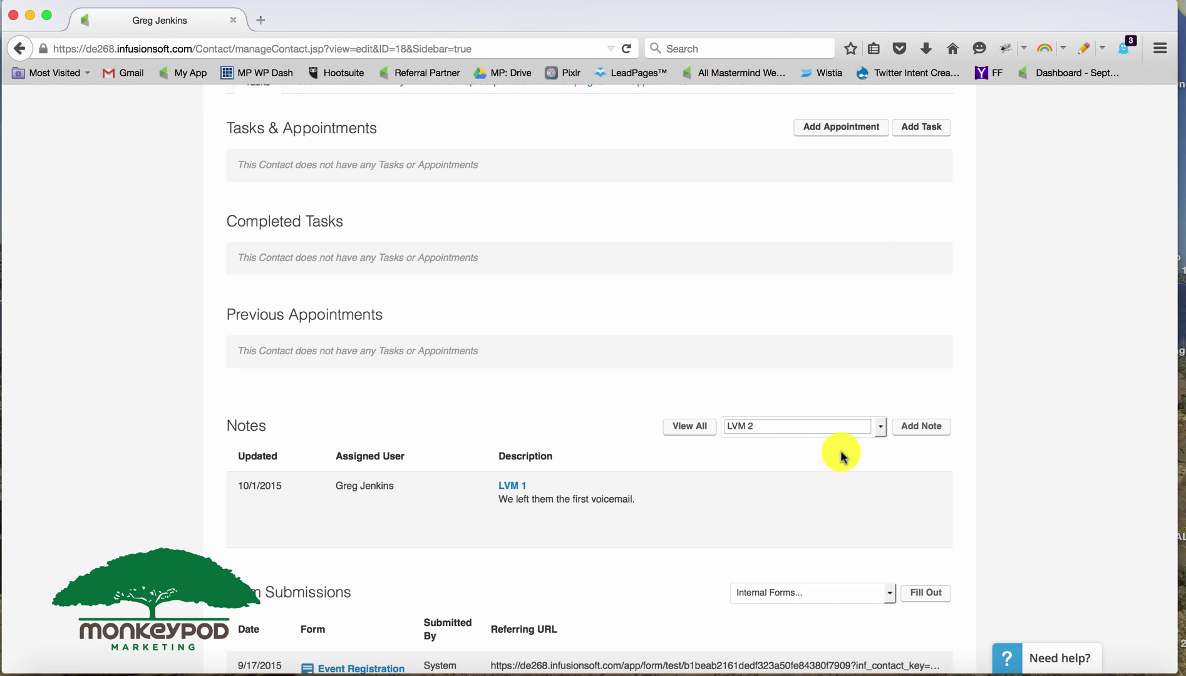
pyautogui.click(915, 427)
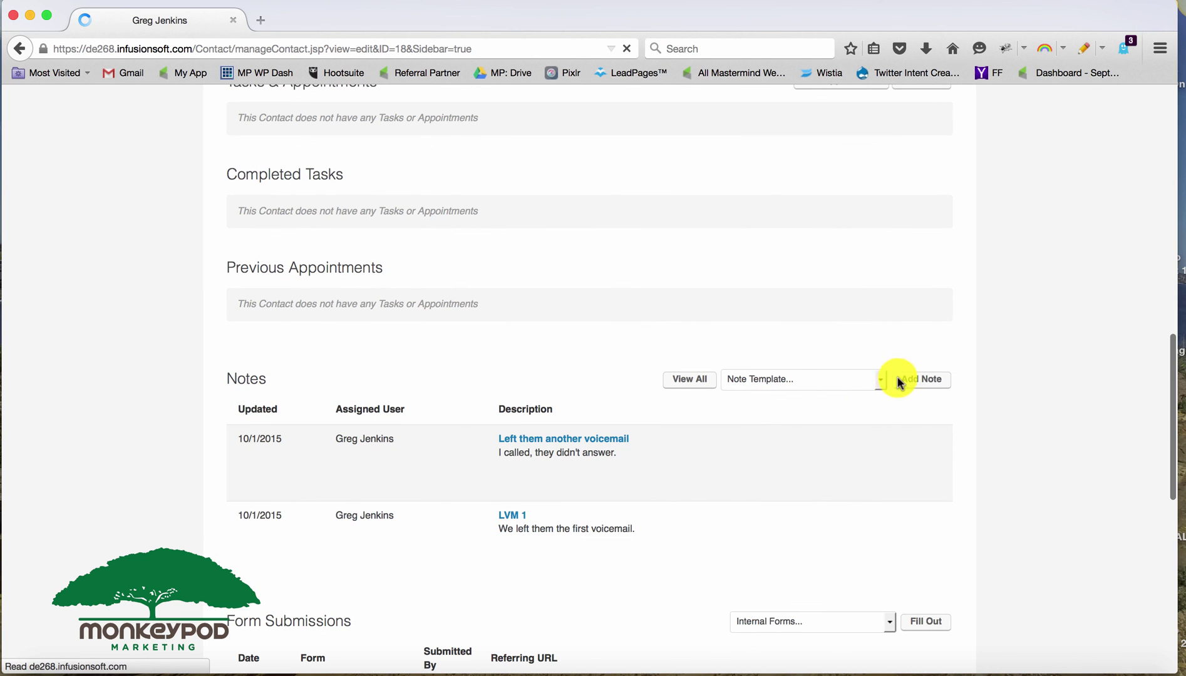
# Open the full note form, fill it from the LVM 2 template, then close it.
pyautogui.click(919, 430)
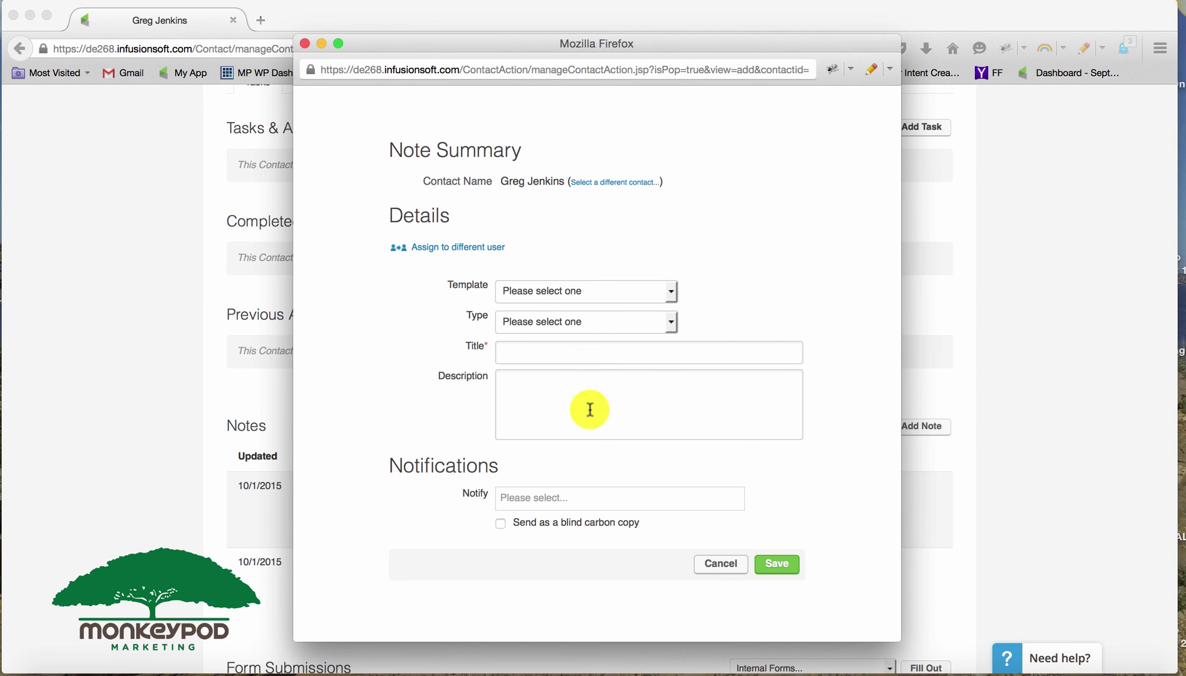
pyautogui.click(595, 291)
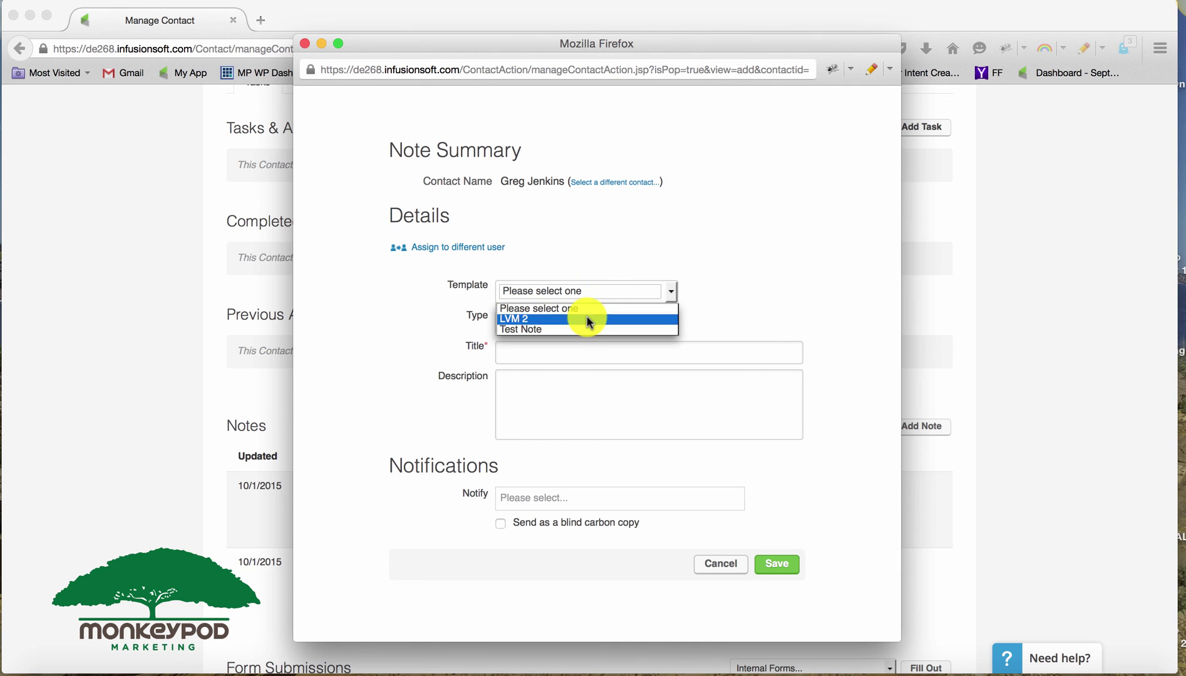
pyautogui.click(586, 318)
pyautogui.click(300, 45)
# Enter 'He likes ice cream.' in the contact's Person Notes field.
pyautogui.scroll(10, 596, 210)
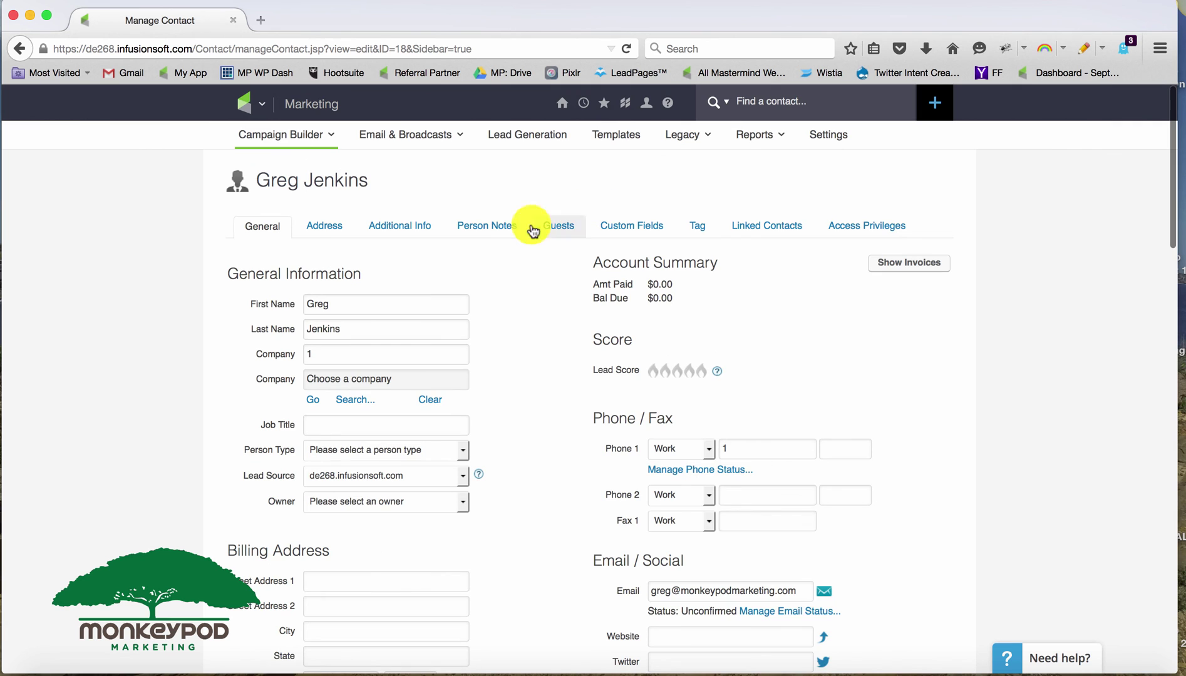
pyautogui.click(486, 232)
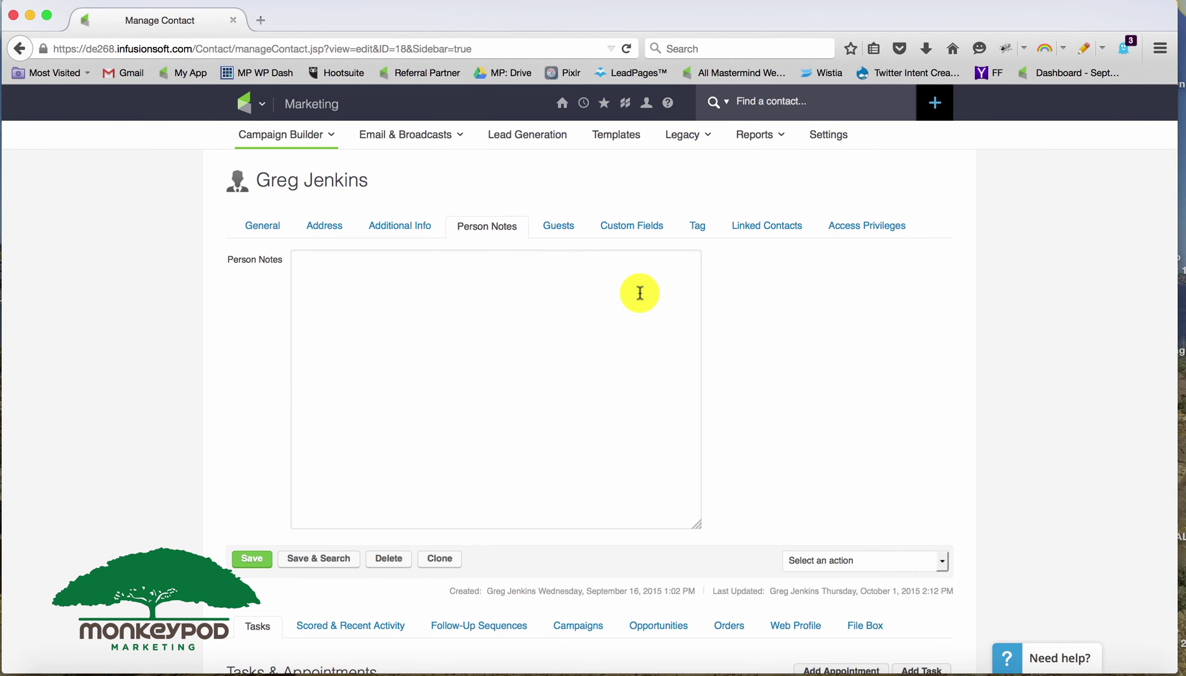
pyautogui.scroll(-10, 639, 293)
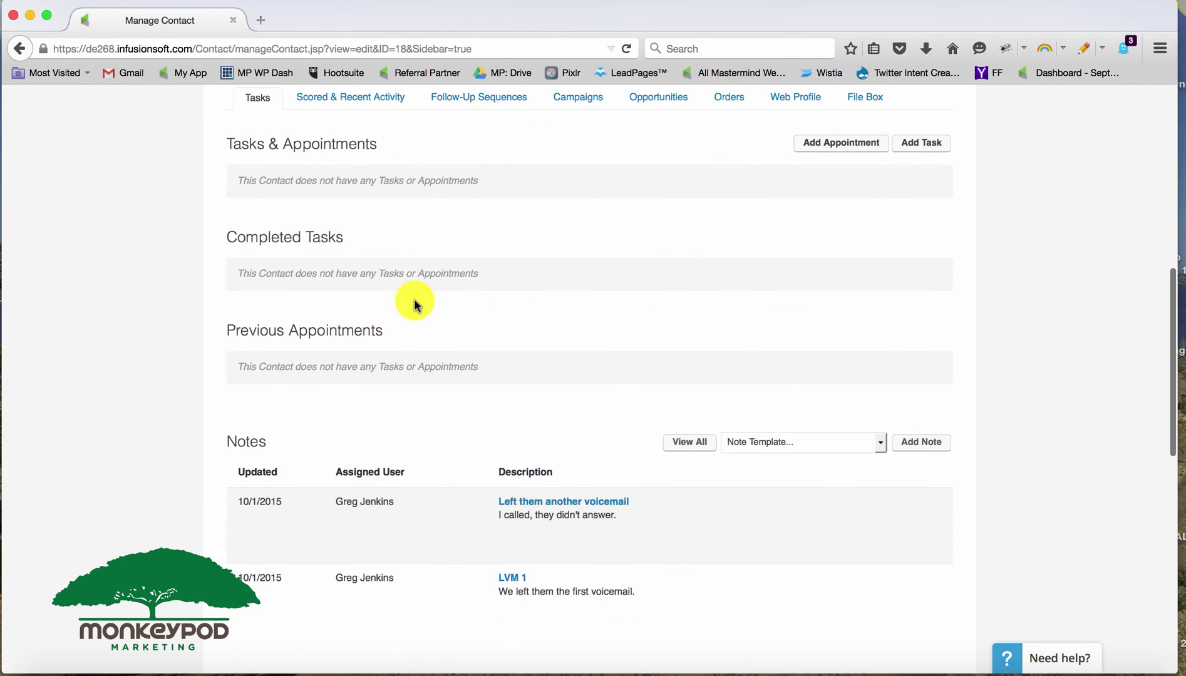
pyautogui.moveTo(222, 441); pyautogui.dragTo(336, 450)
pyautogui.click(336, 450)
pyautogui.scroll(10, 336, 450)
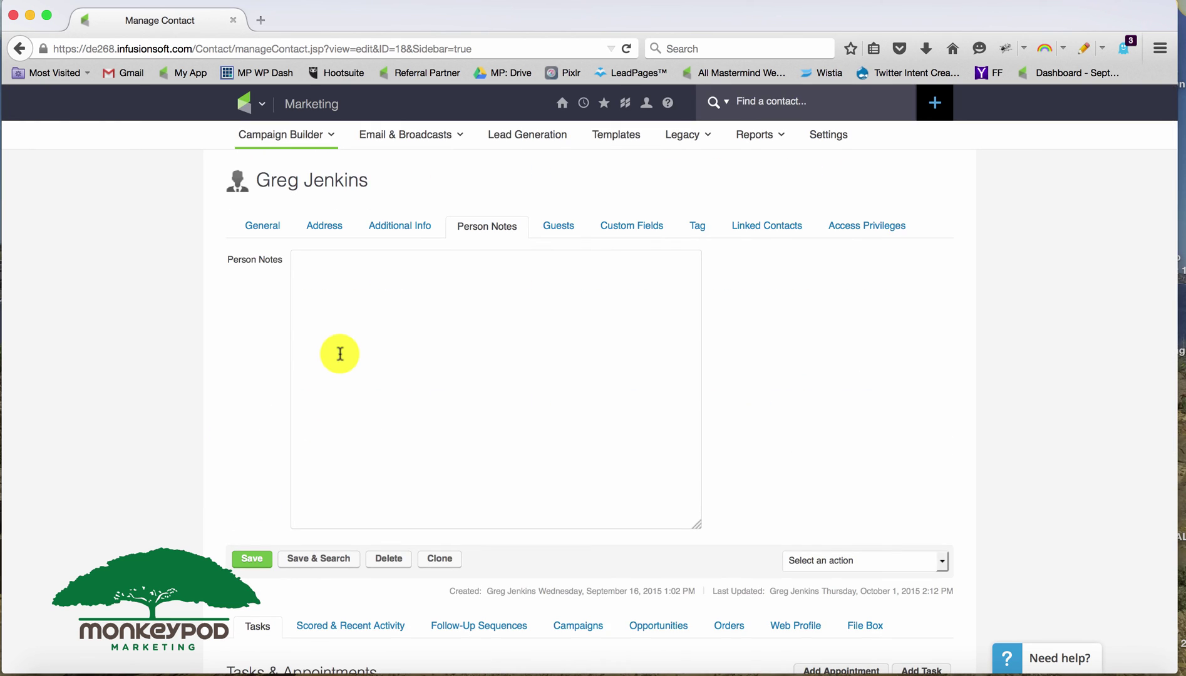
pyautogui.write('He likes ice cream.')
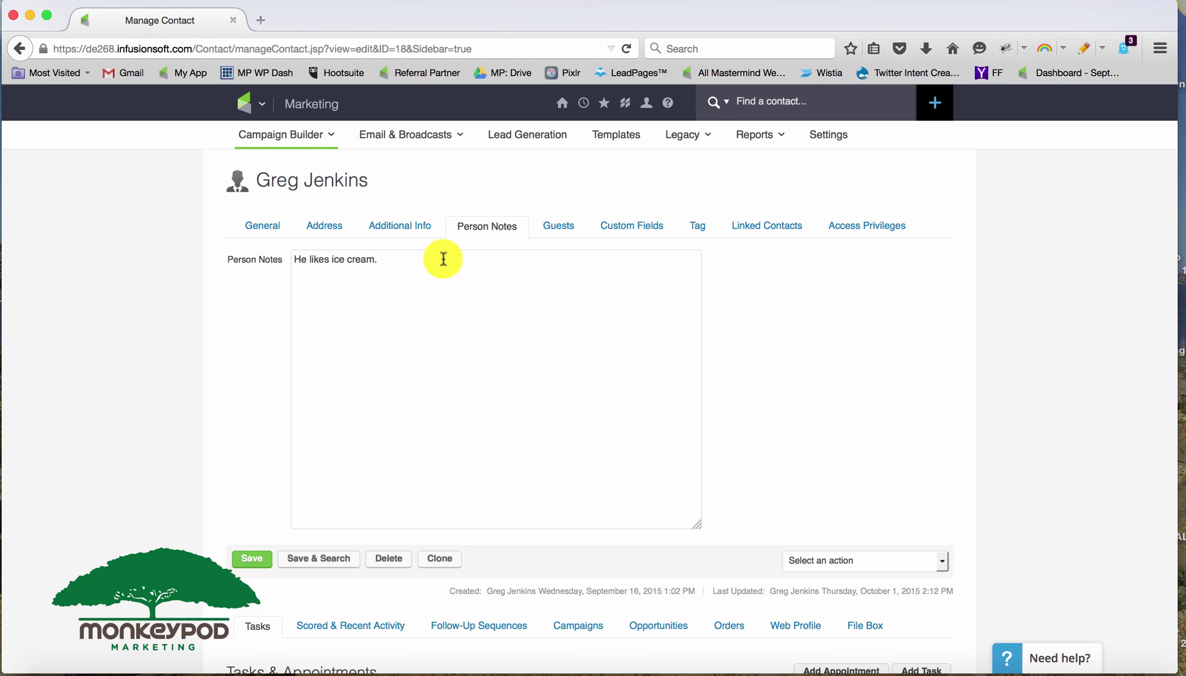
pyautogui.scroll(-10, 443, 256)
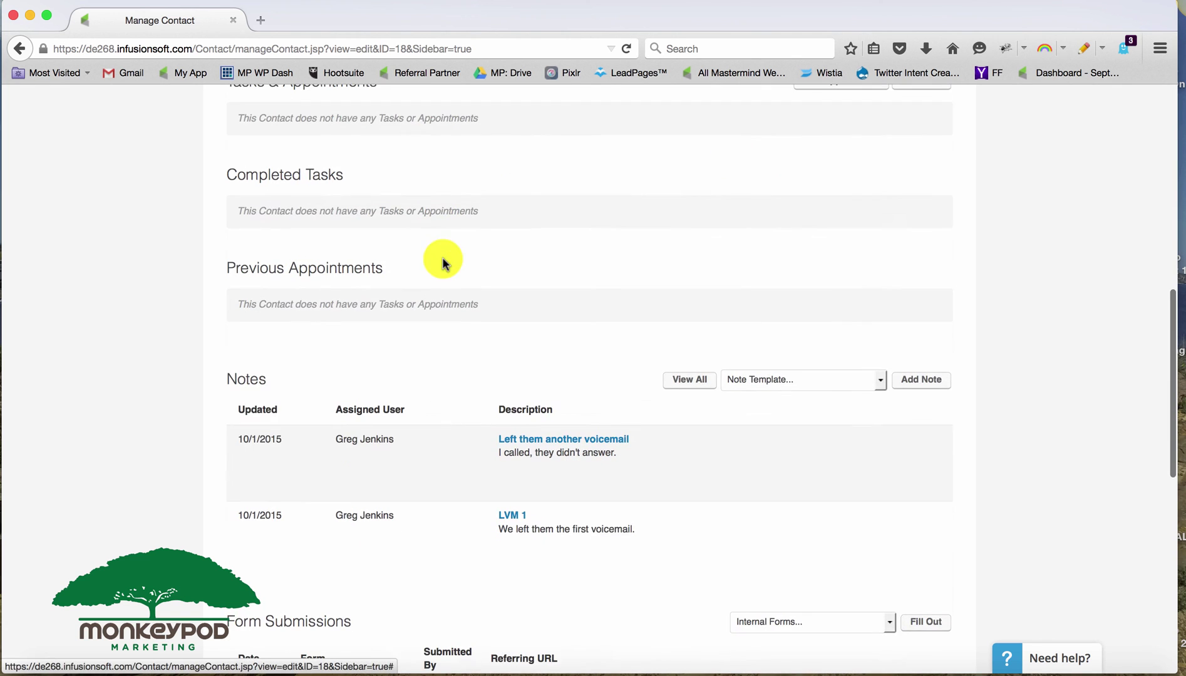
pyautogui.scroll(10, 560, 520)
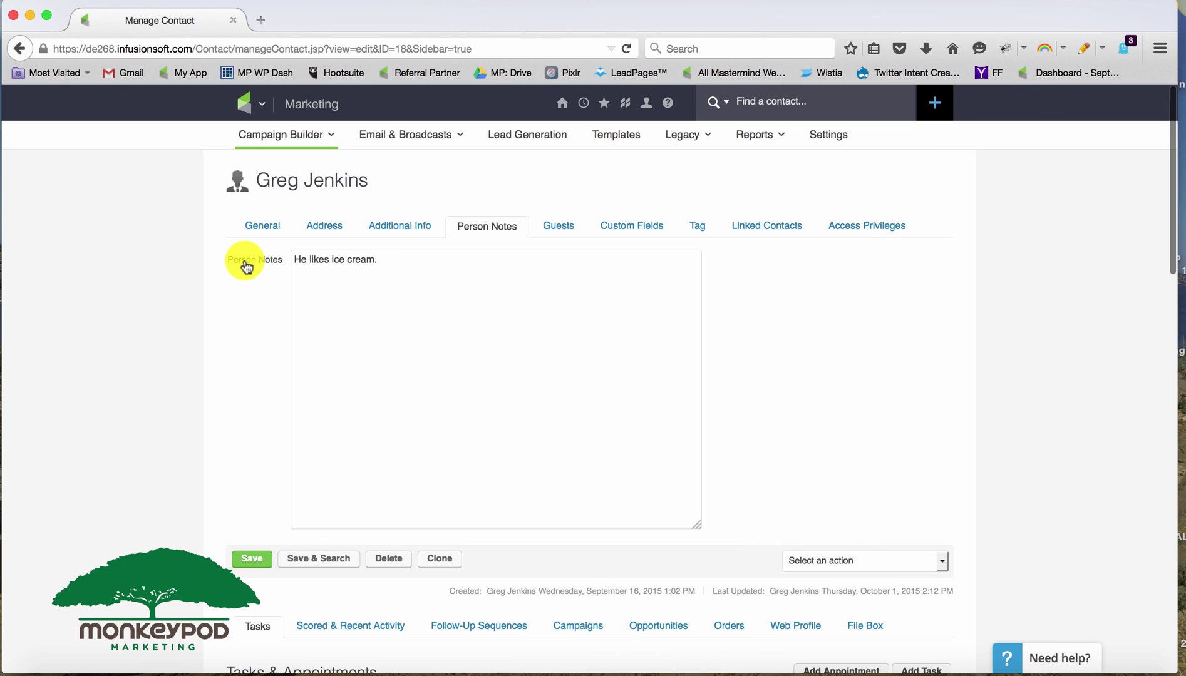
# Go to Admin > Reports from the main navigation menu.
pyautogui.click(245, 104)
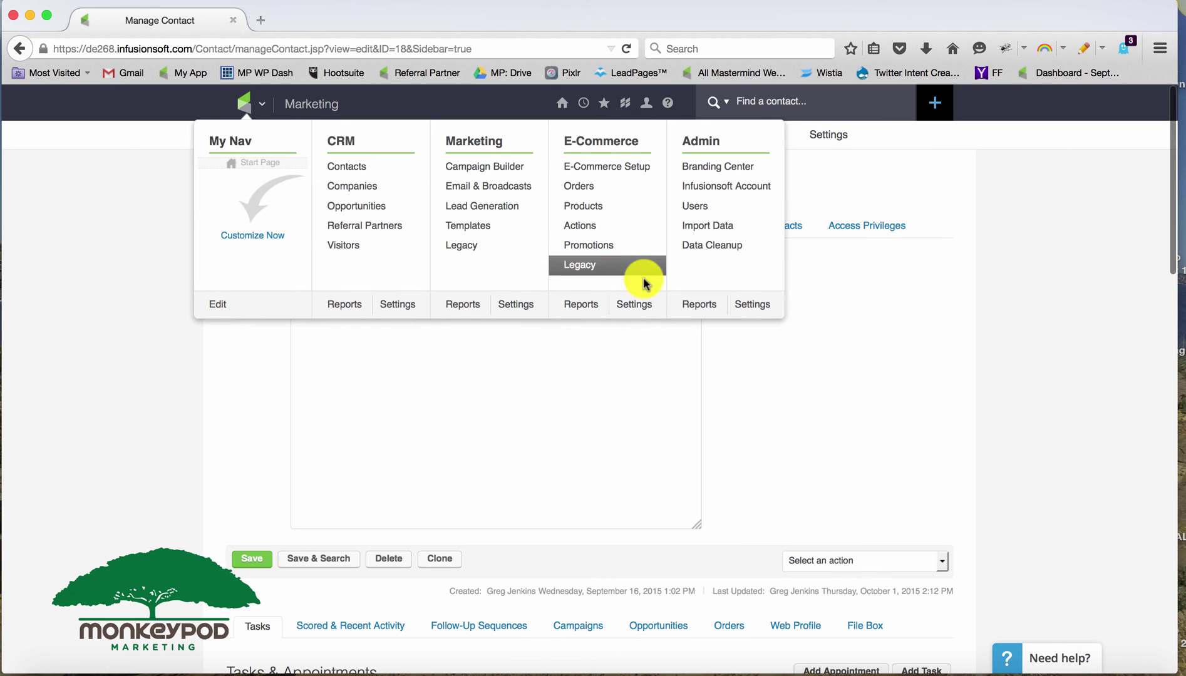
pyautogui.click(700, 305)
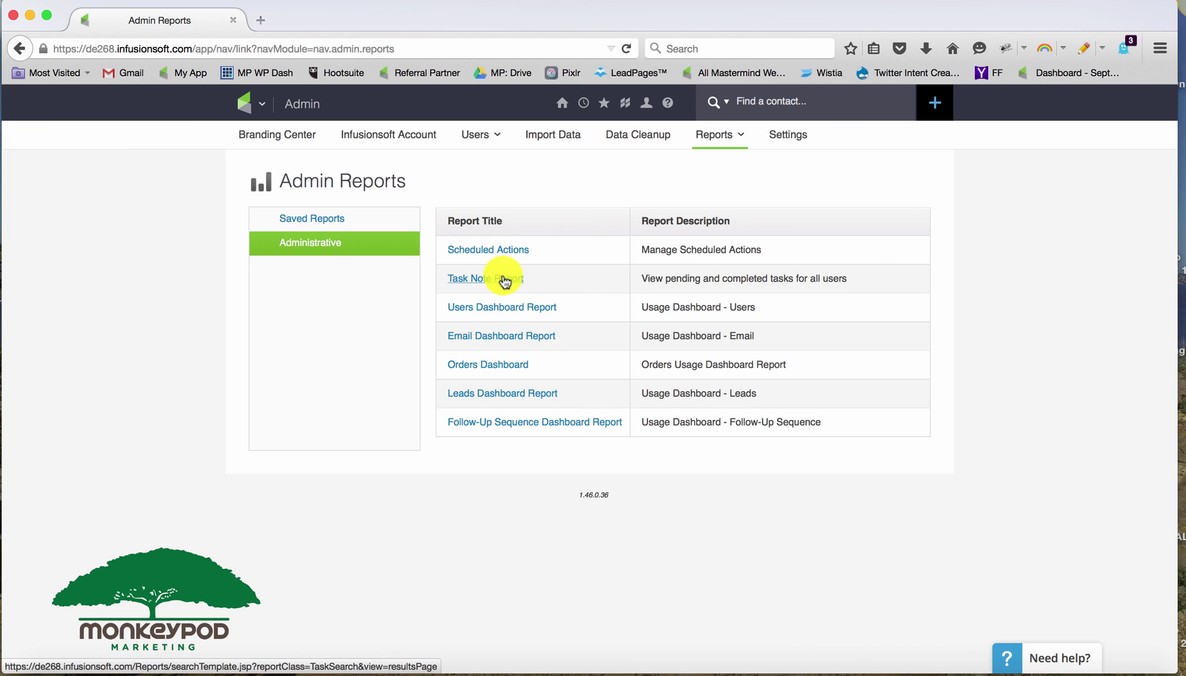
pyautogui.click(286, 111)
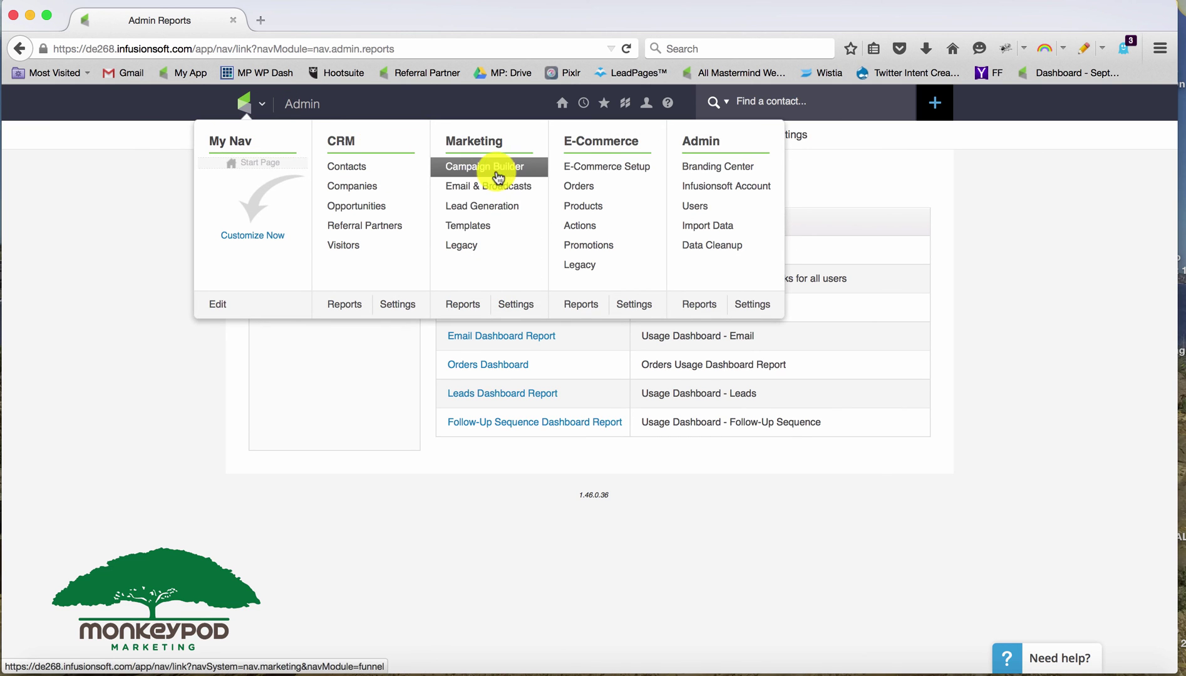